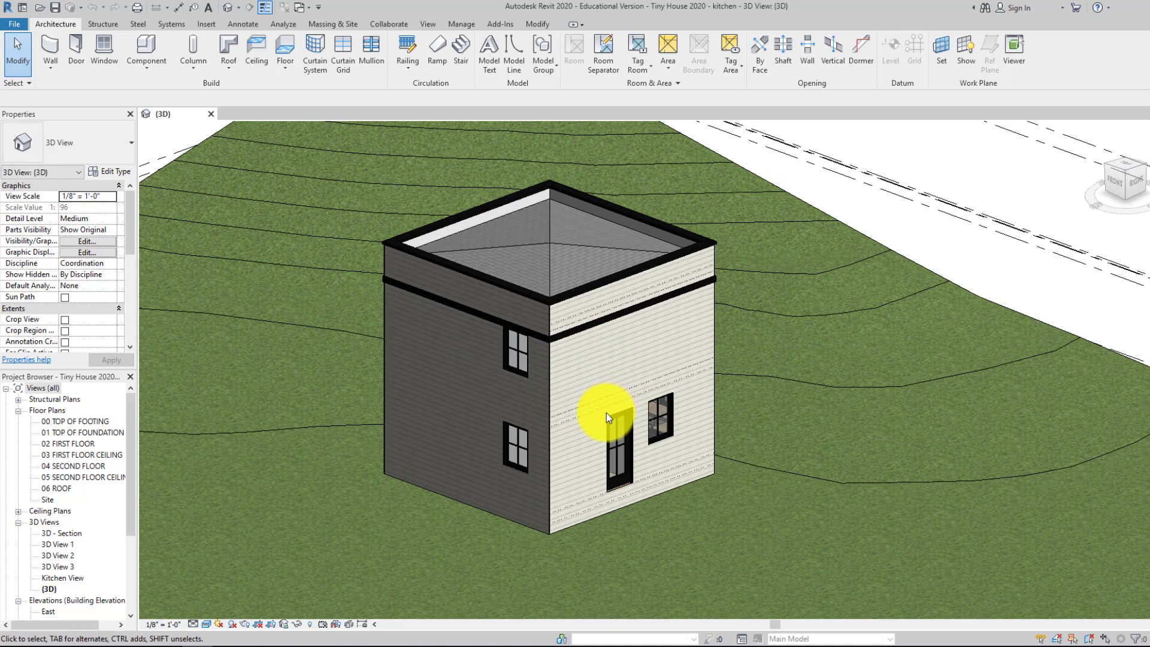
# Open the Kitchen View of the tiny house project.
pyautogui.scroll(1, 606, 412)
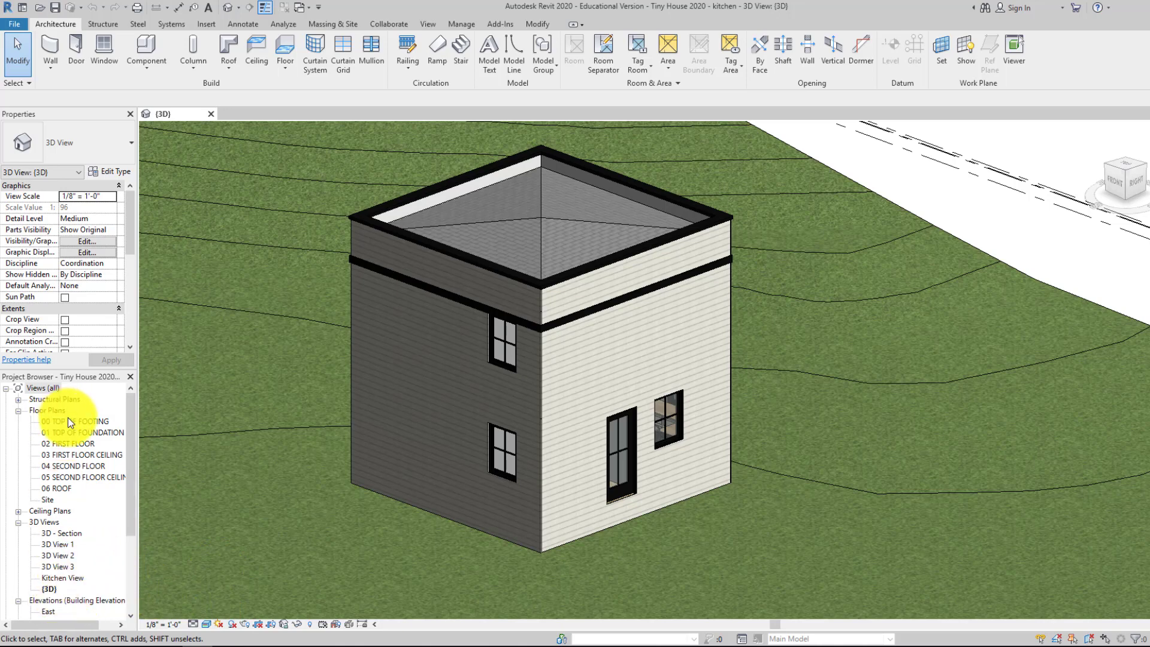
pyautogui.doubleClick(60, 577)
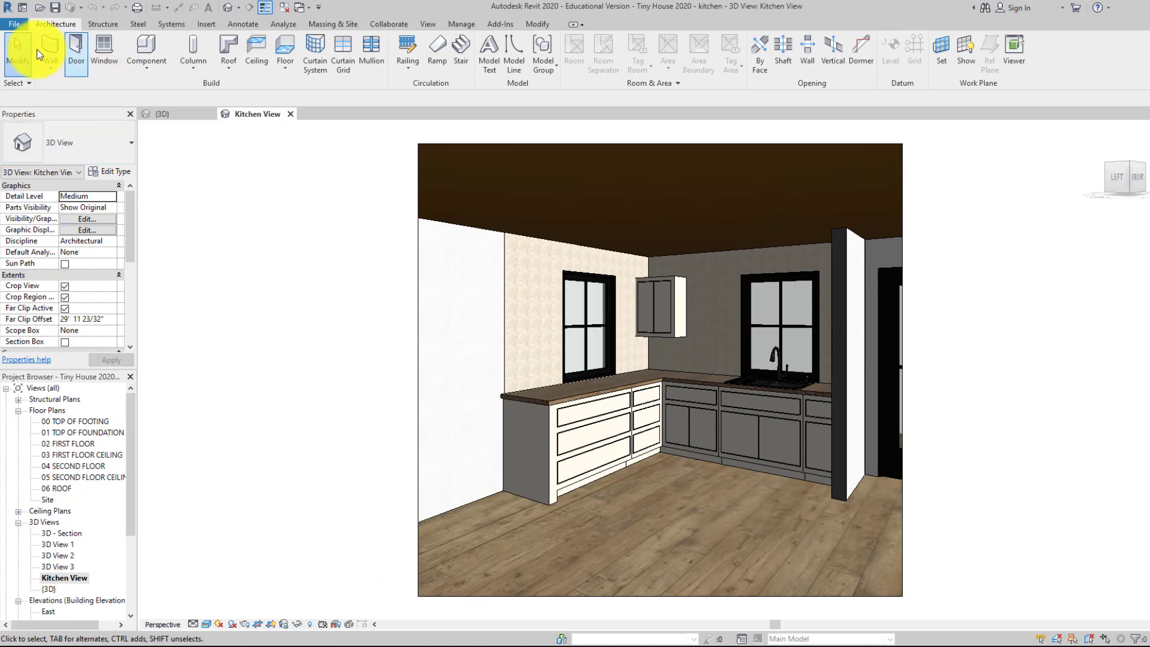
# Create a new family from the Lighting Fixture template after previewing the ceiling-based and wall-based lighting fixture templates.
pyautogui.click(15, 25)
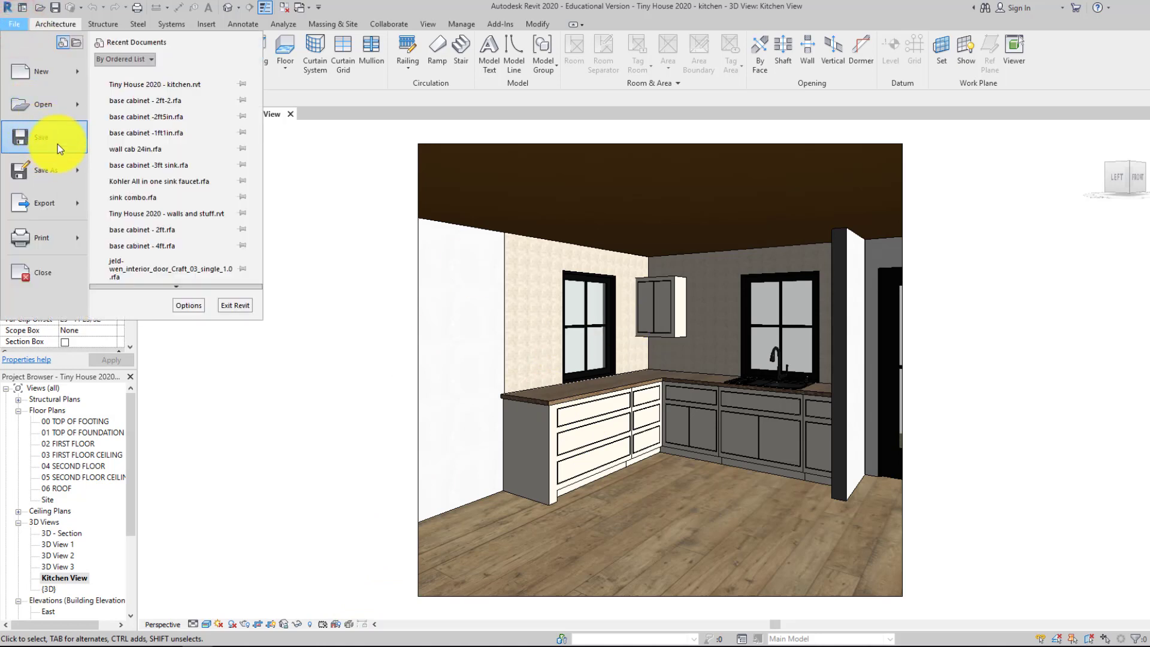
pyautogui.click(77, 76)
pyautogui.click(124, 112)
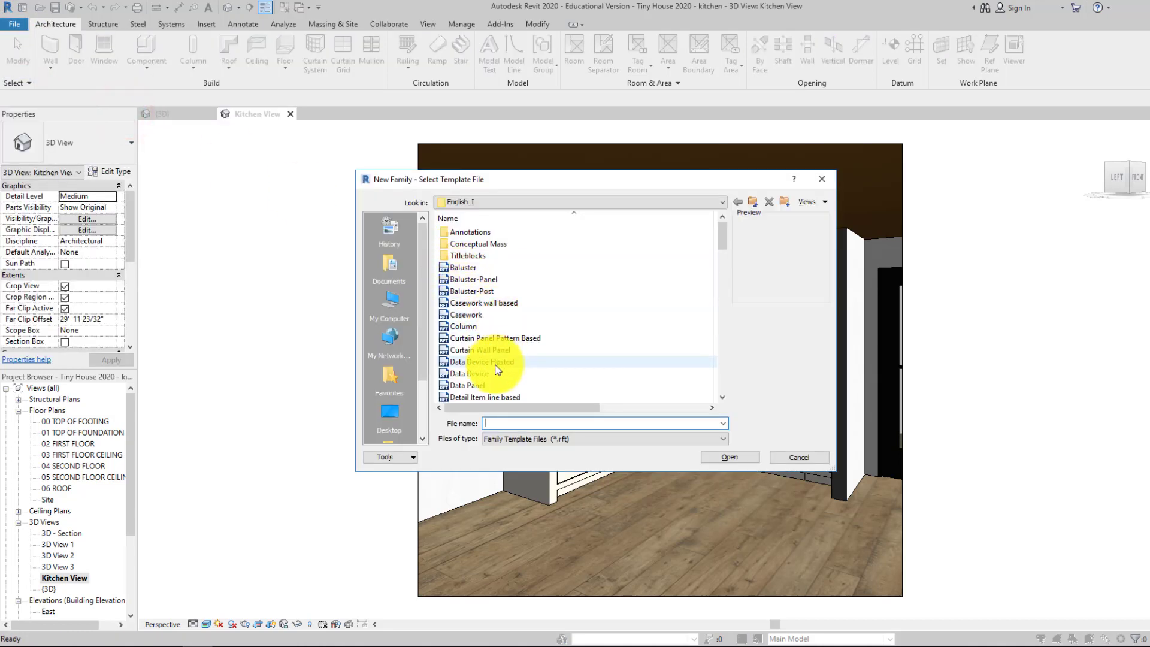
pyautogui.click(488, 372)
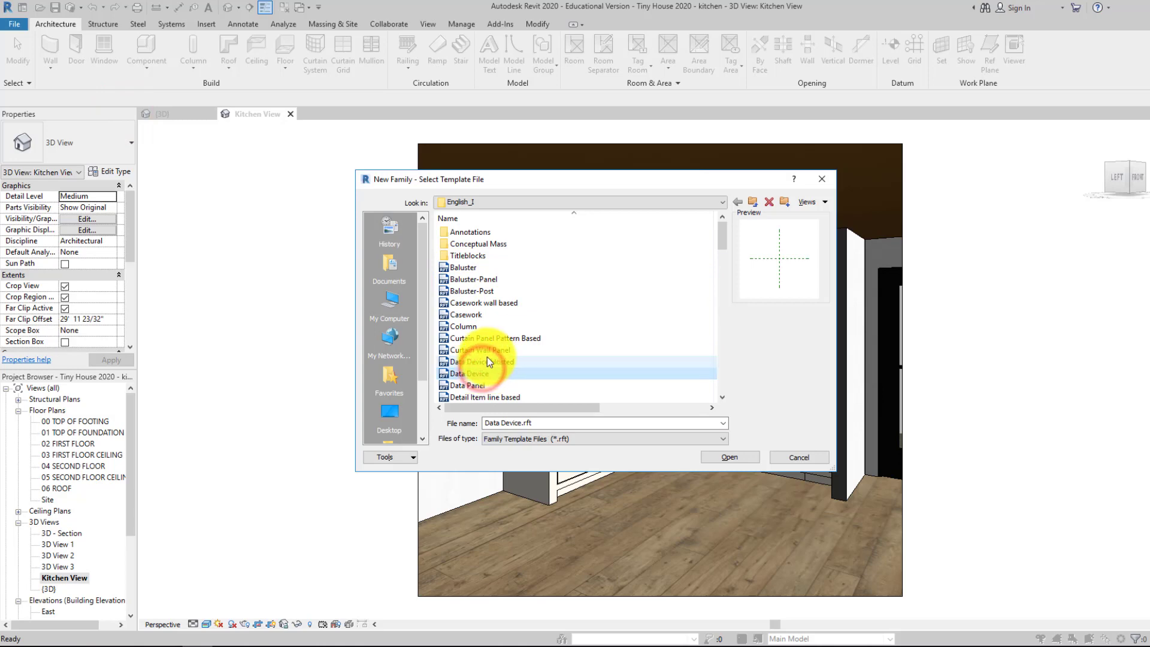
pyautogui.scroll(-4, 487, 357)
pyautogui.scroll(-4, 487, 356)
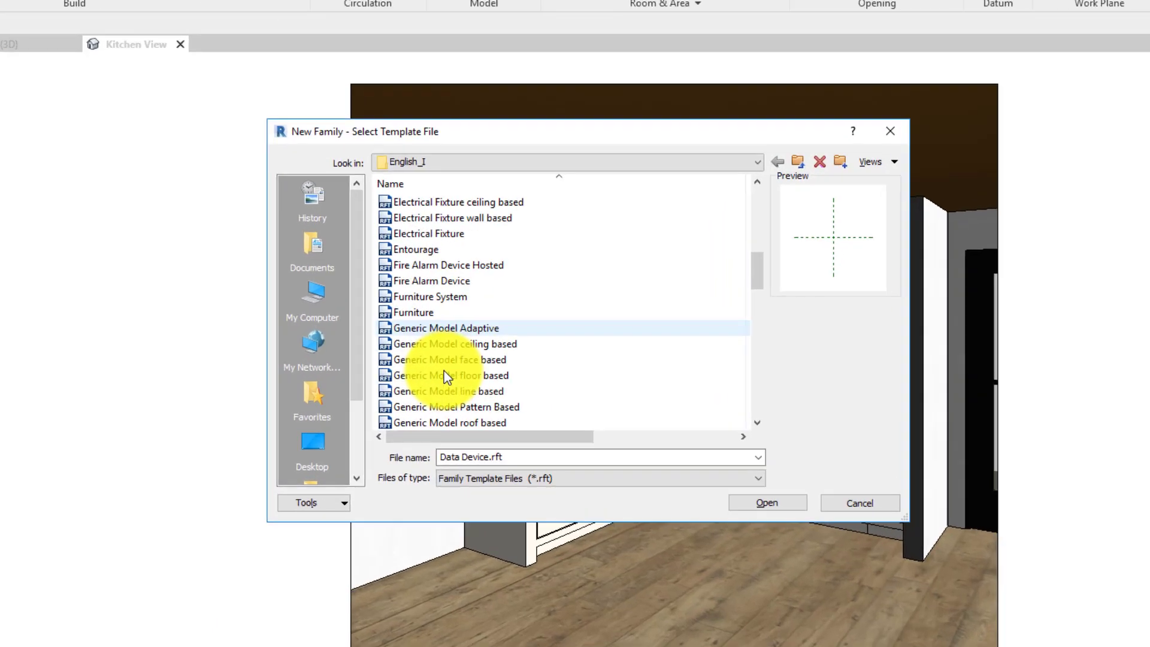
pyautogui.scroll(-4, 387, 393)
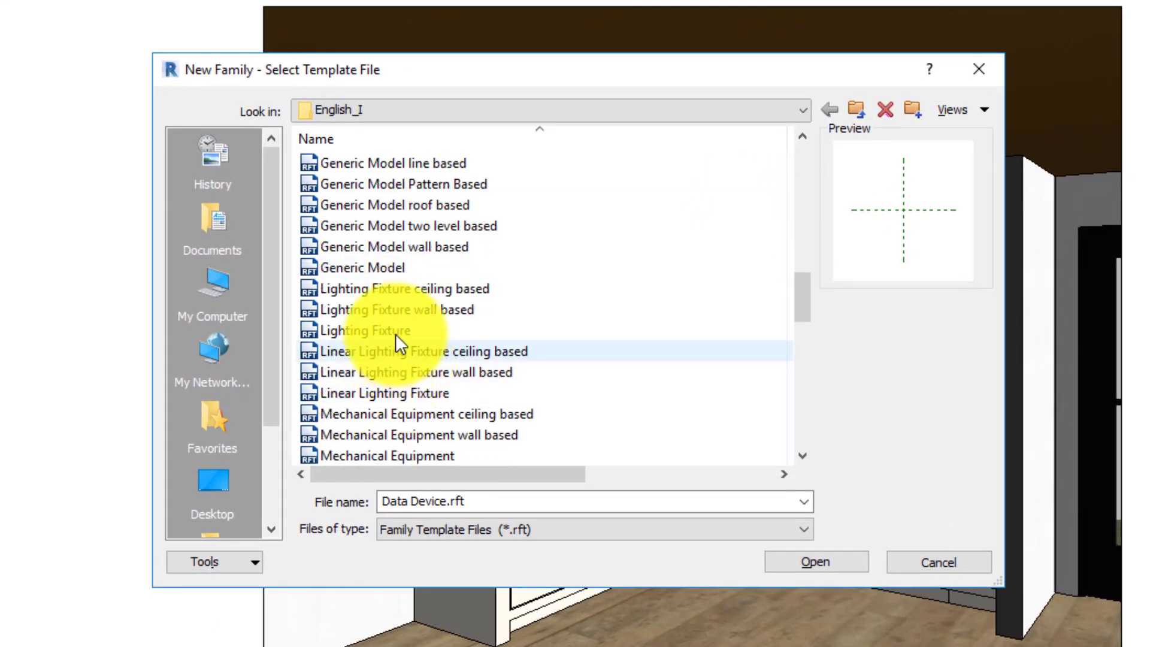
pyautogui.click(392, 330)
pyautogui.click(426, 290)
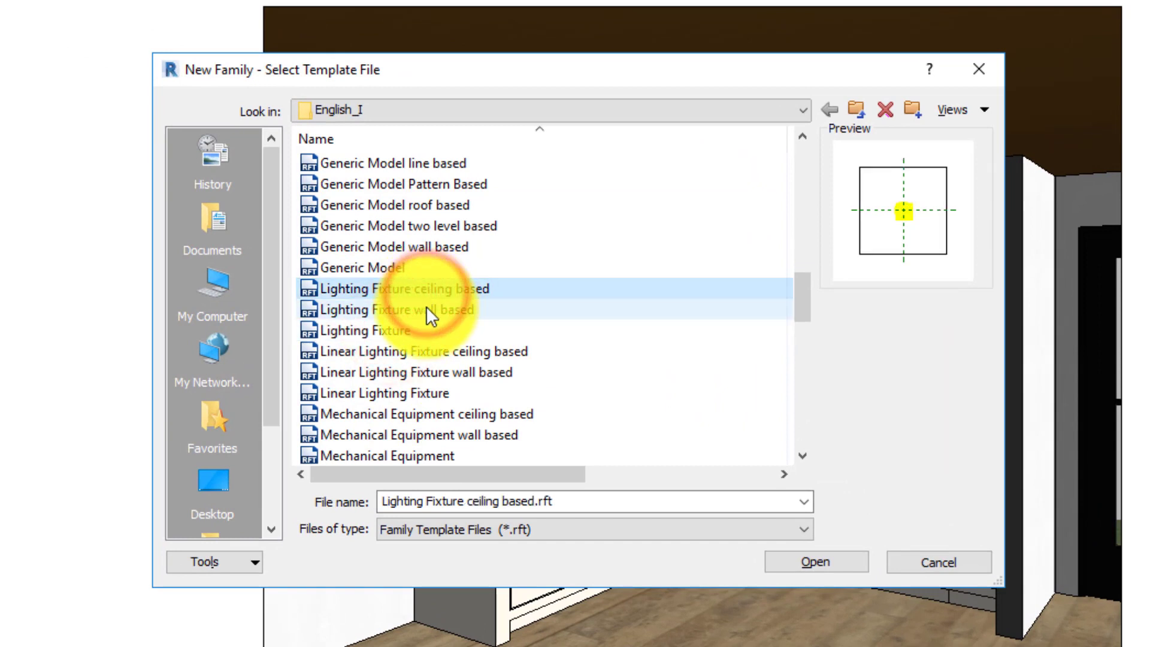
pyautogui.click(426, 307)
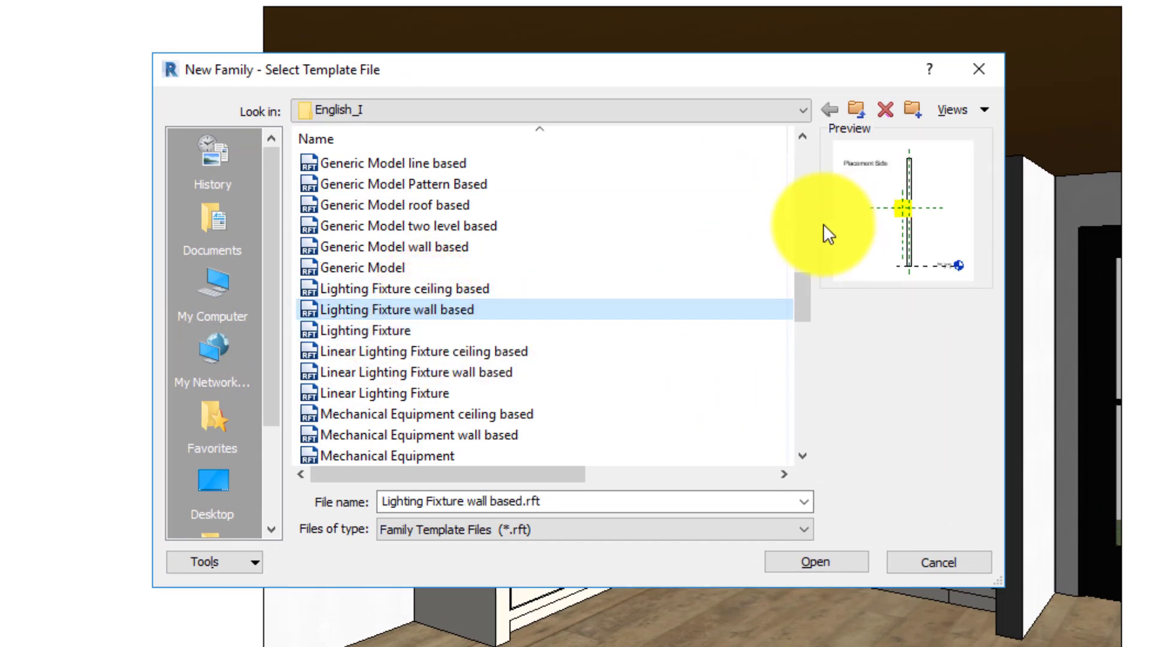
pyautogui.click(406, 289)
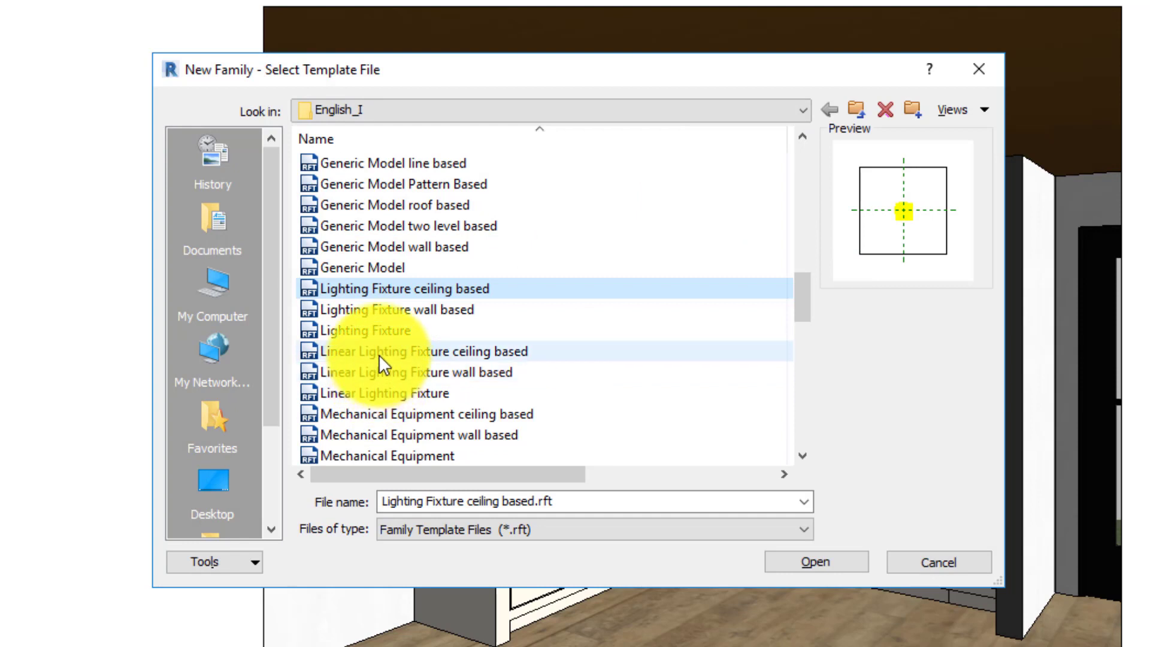
pyautogui.click(368, 330)
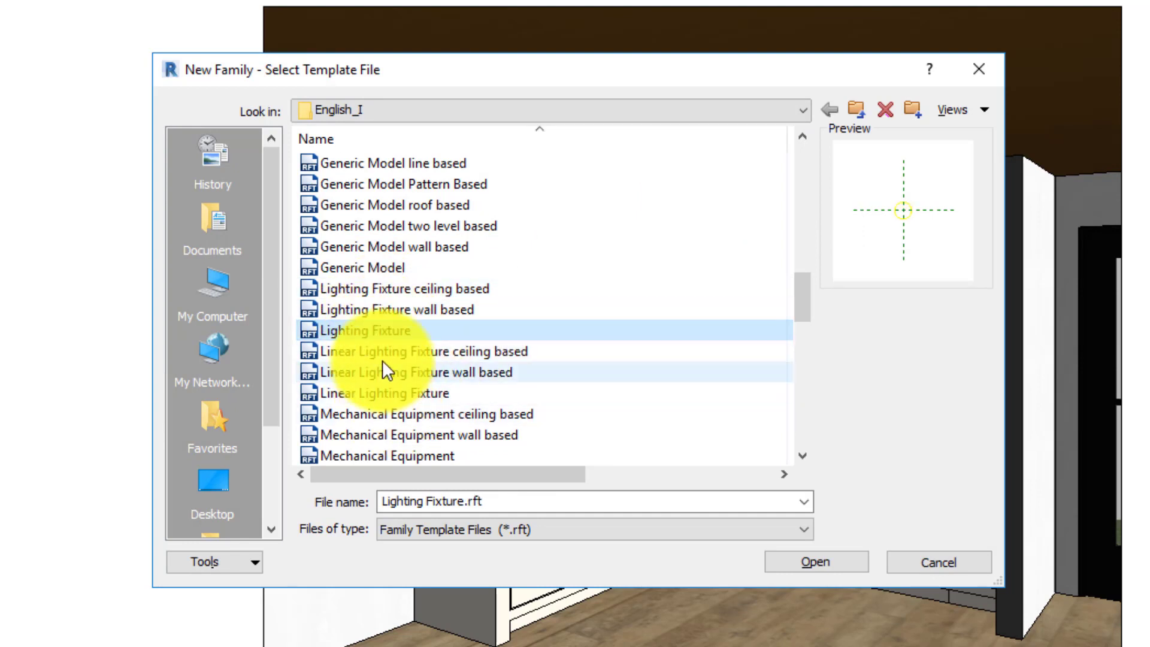
pyautogui.click(788, 569)
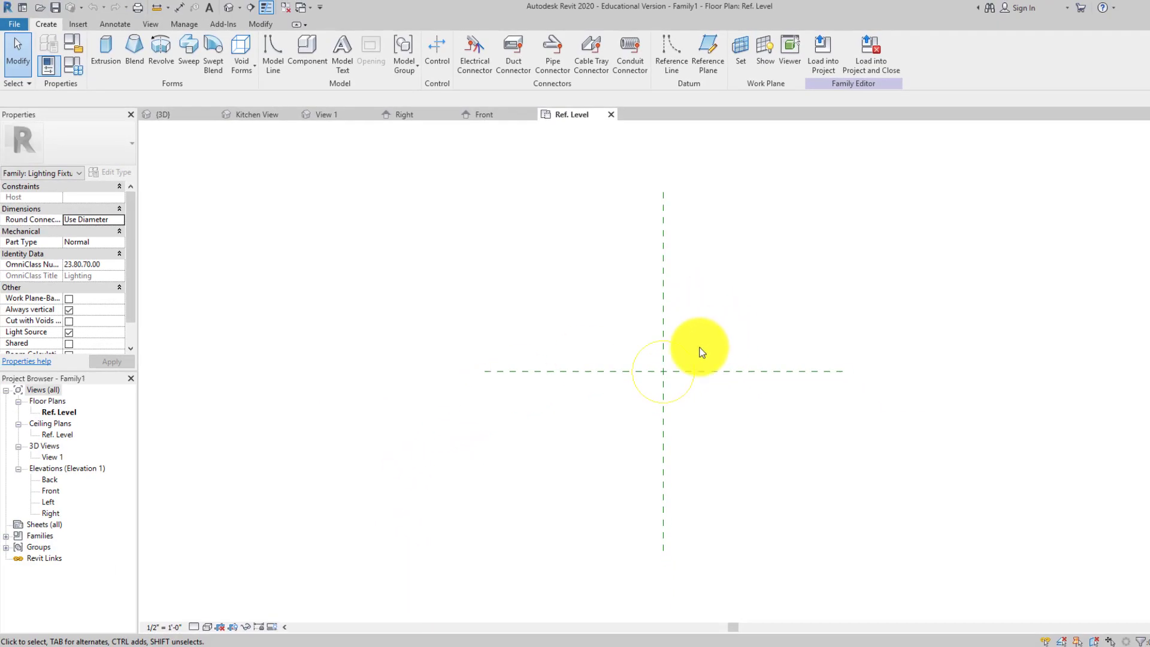
# Check the light source circle in the Ref. Level plan and set the view's visual style to Shaded.
pyautogui.click(688, 354)
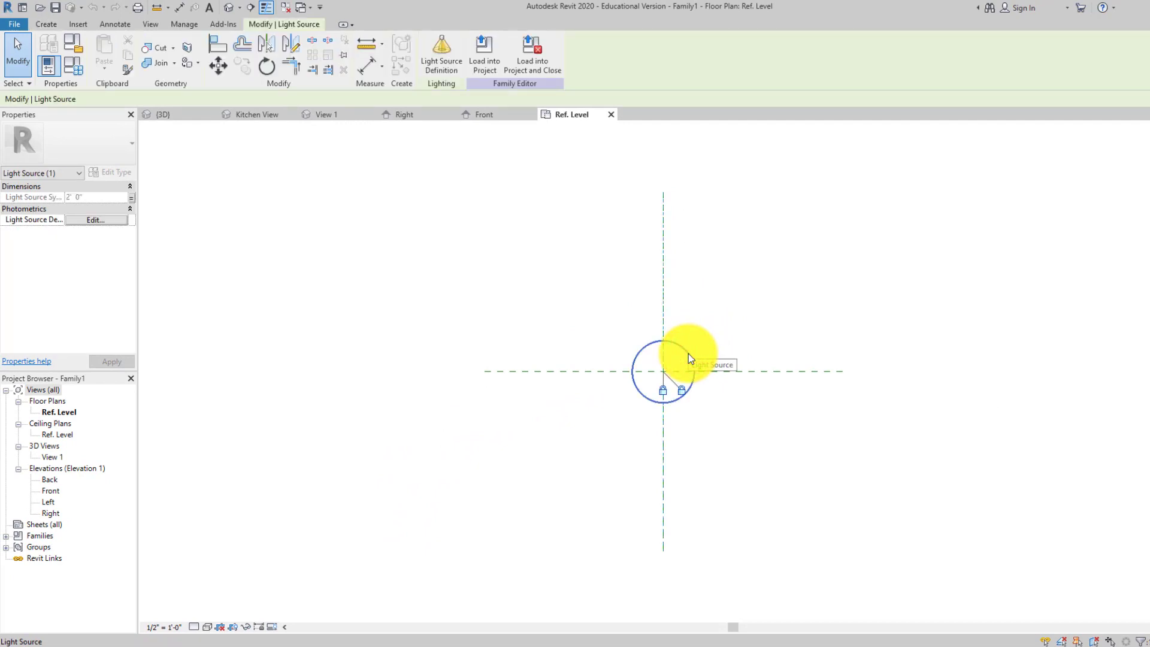
pyautogui.scroll(3, 688, 353)
pyautogui.click(706, 349)
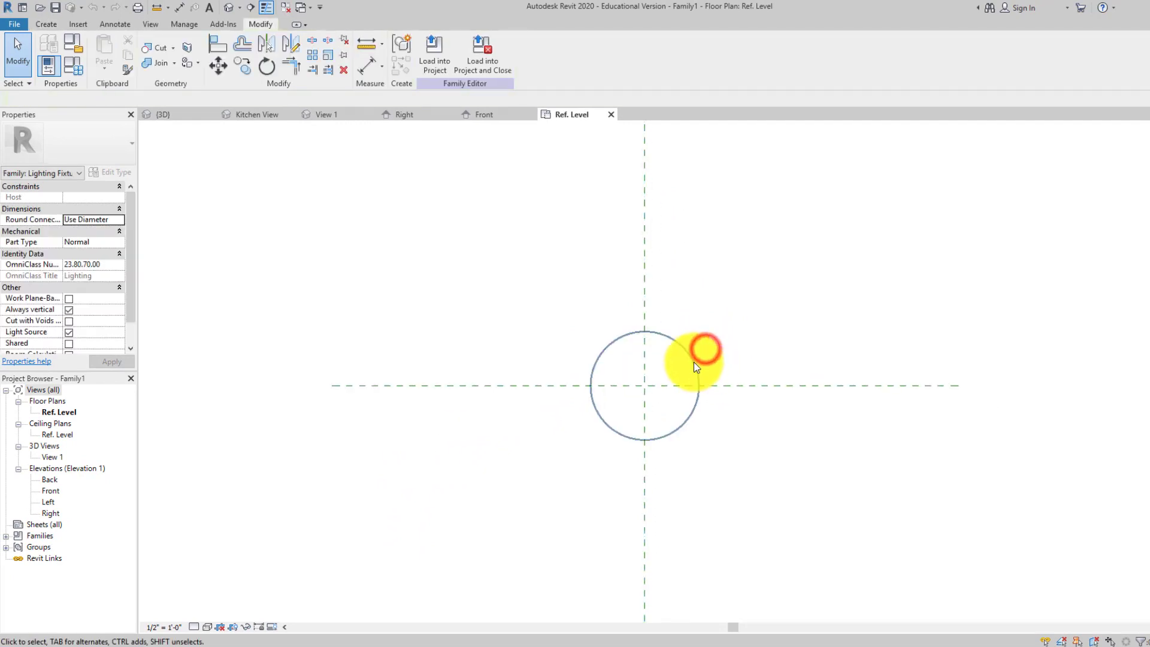
pyautogui.click(209, 626)
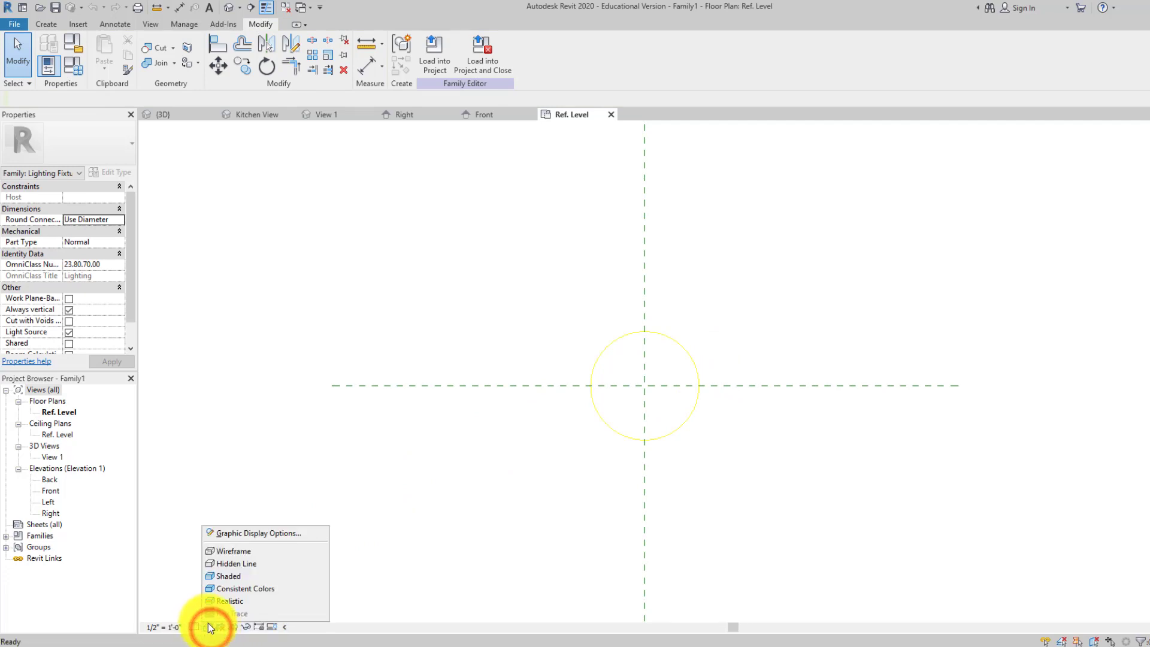
pyautogui.click(226, 577)
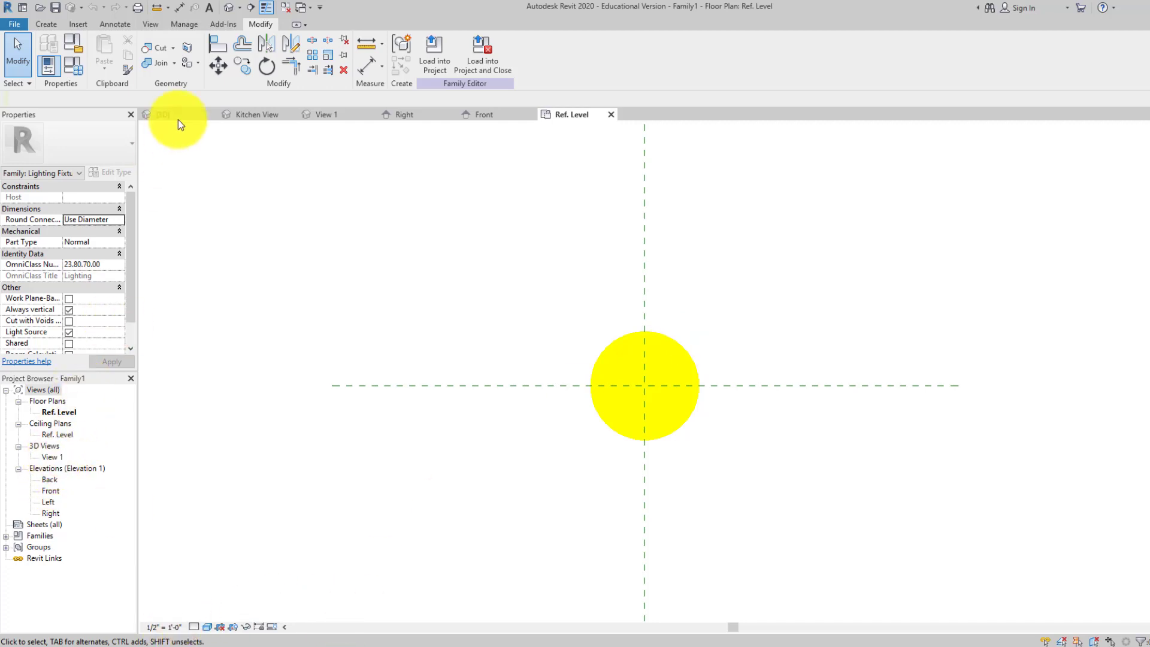
# Open the default 3D view of the family and inspect the light source sphere.
pyautogui.click(232, 8)
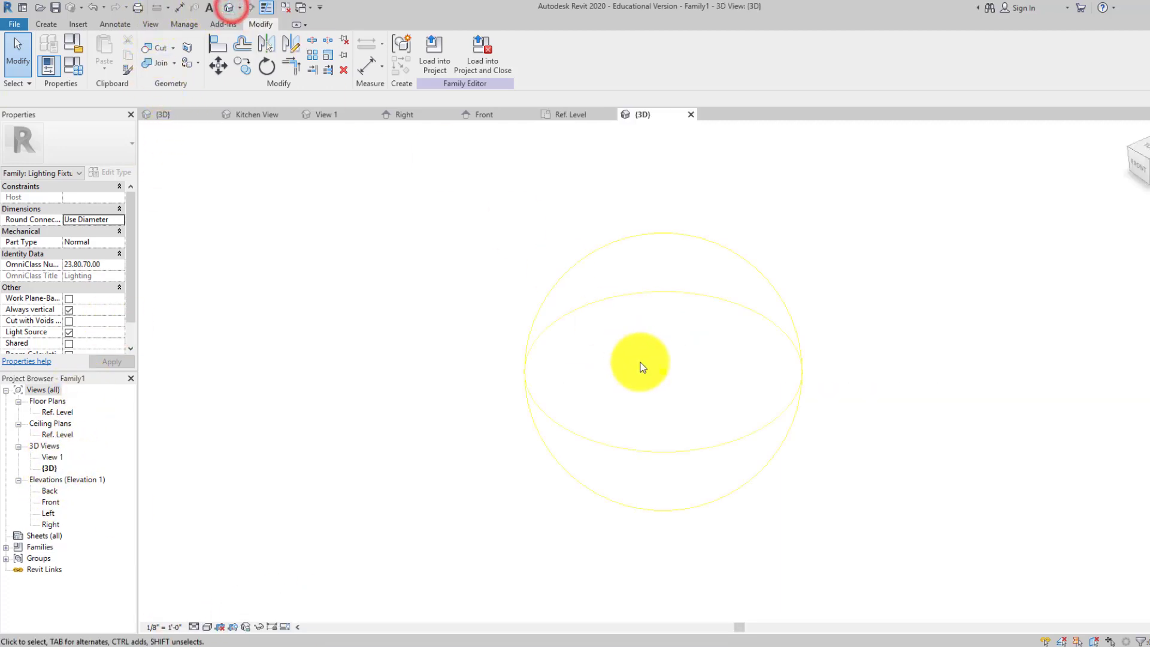
pyautogui.click(789, 317)
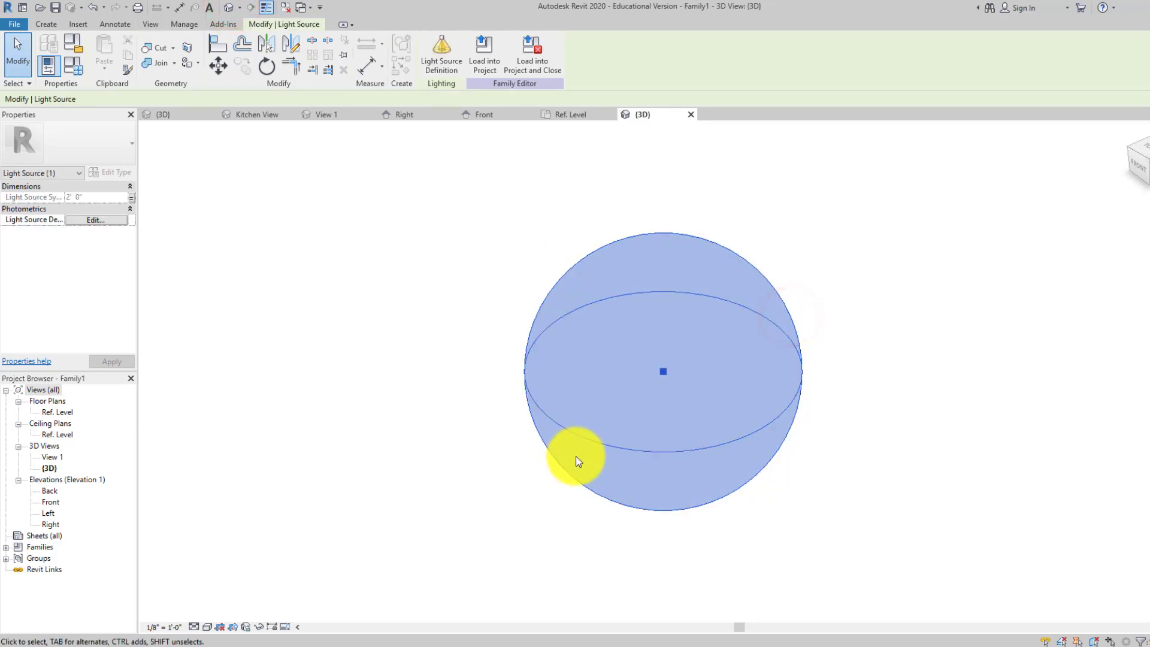
pyautogui.click(326, 265)
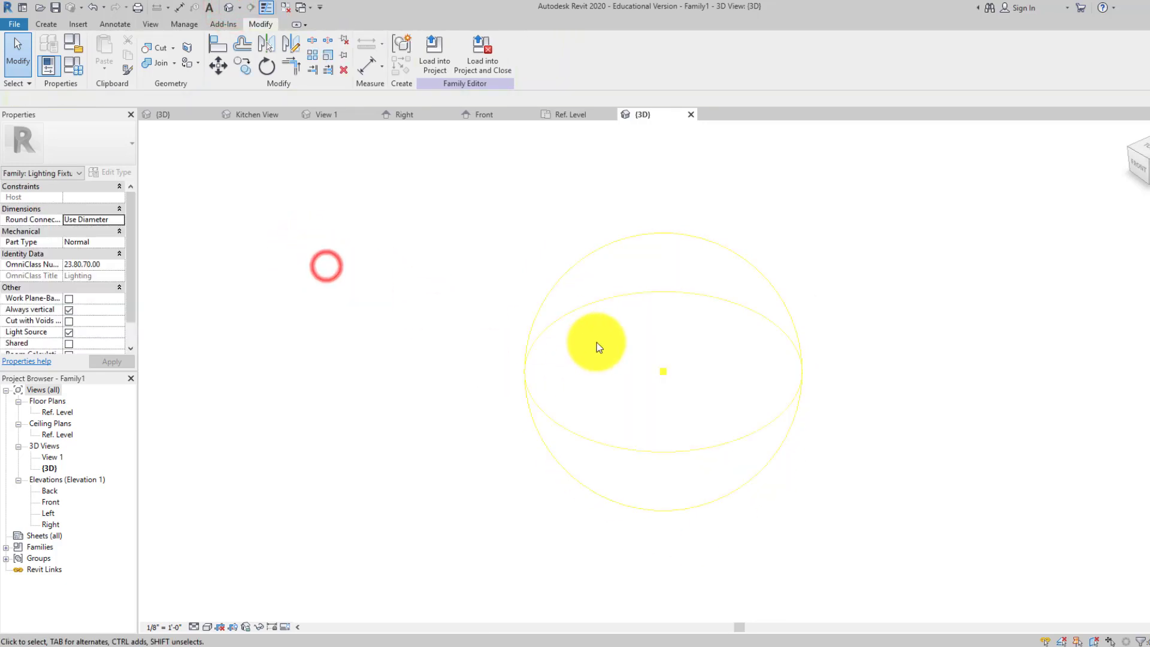
# Open the light source's definition and preview the line, rectangle and circle emission shapes.
pyautogui.click(563, 311)
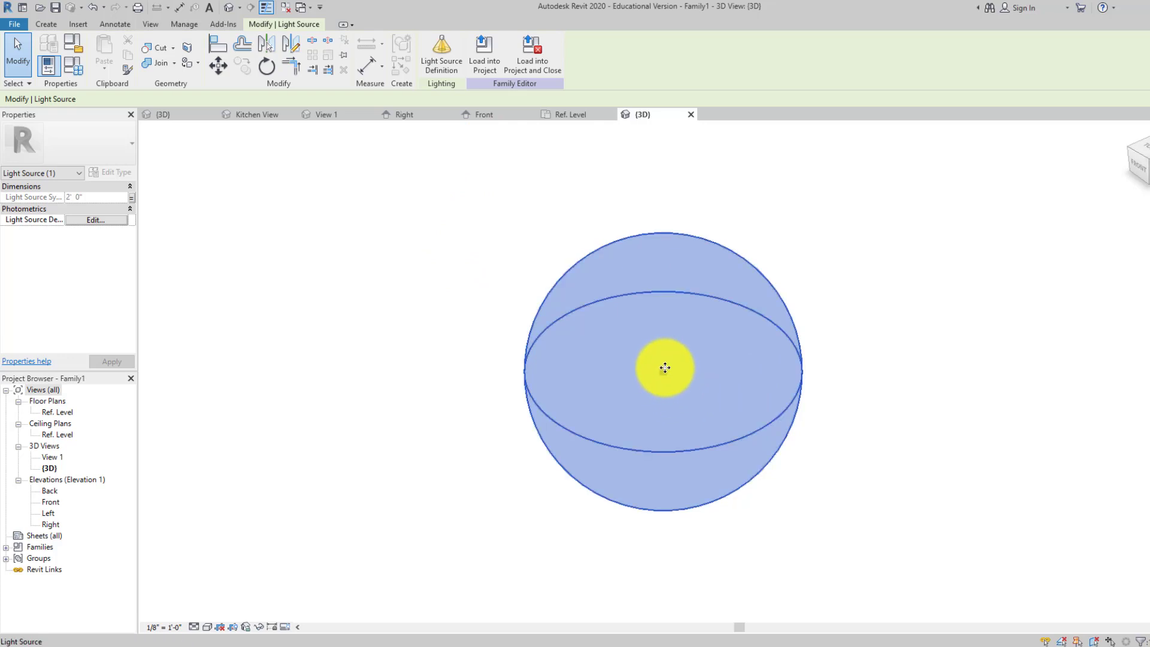
pyautogui.click(442, 62)
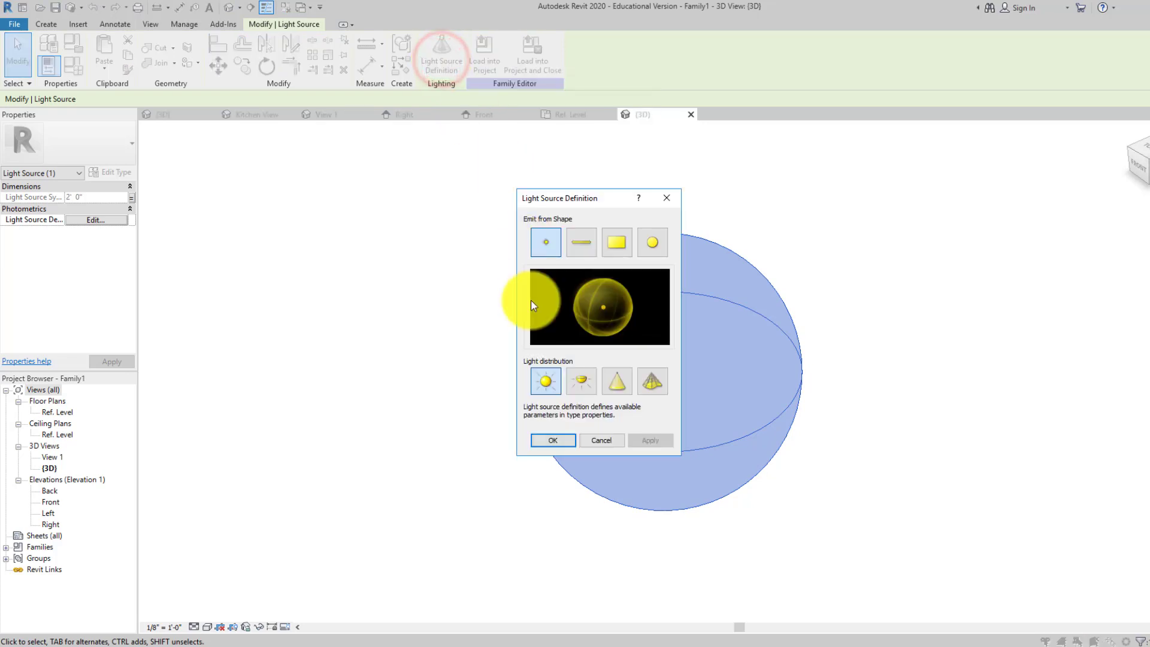
pyautogui.moveTo(557, 204); pyautogui.dragTo(393, 213)
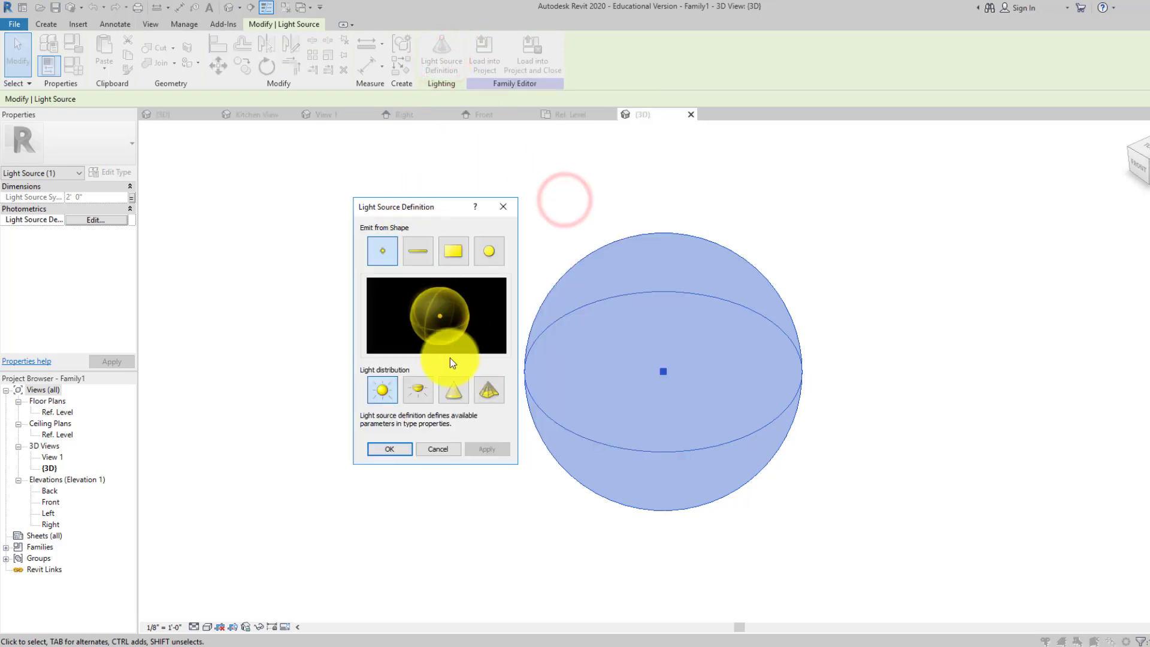
pyautogui.click(414, 259)
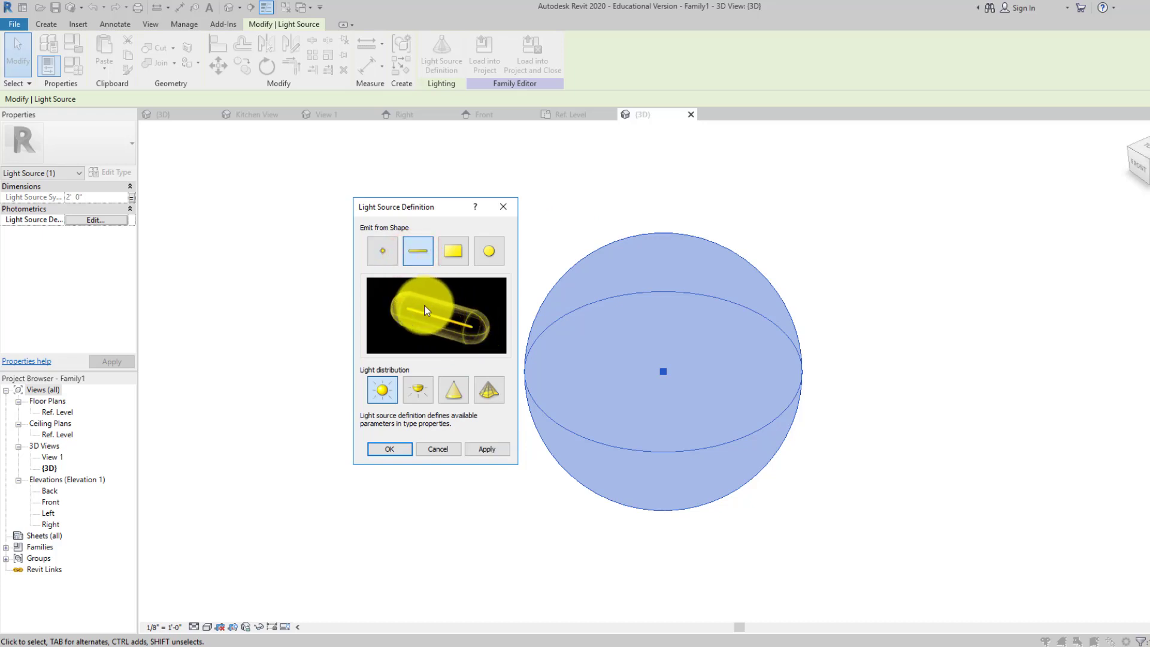
pyautogui.click(452, 259)
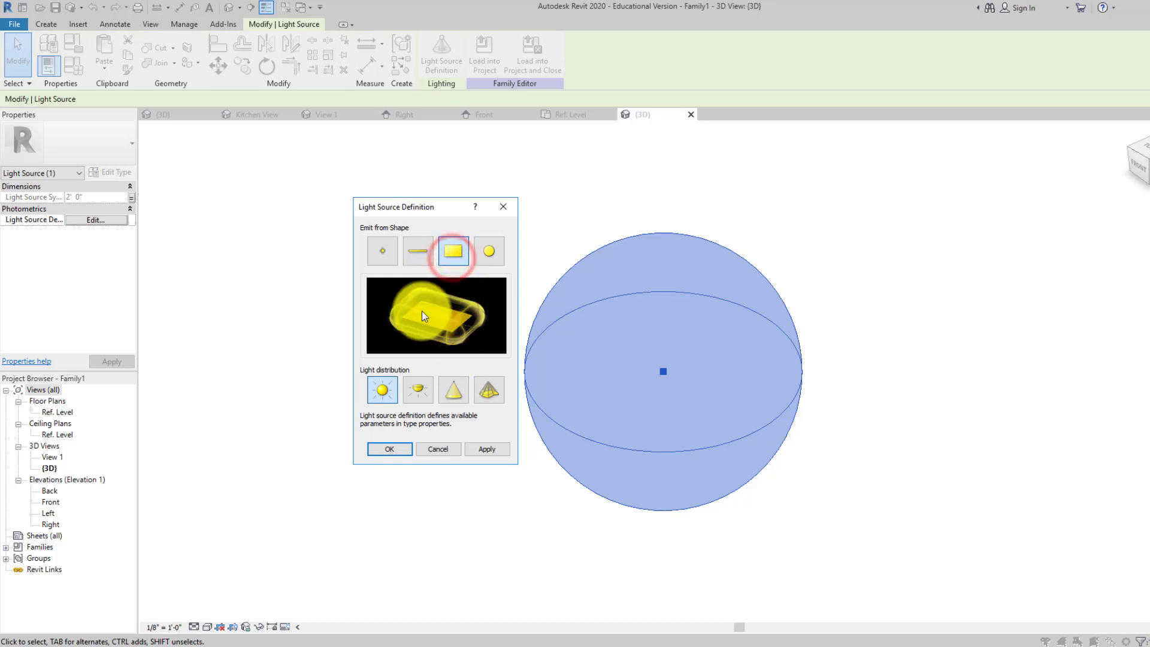
pyautogui.click(488, 251)
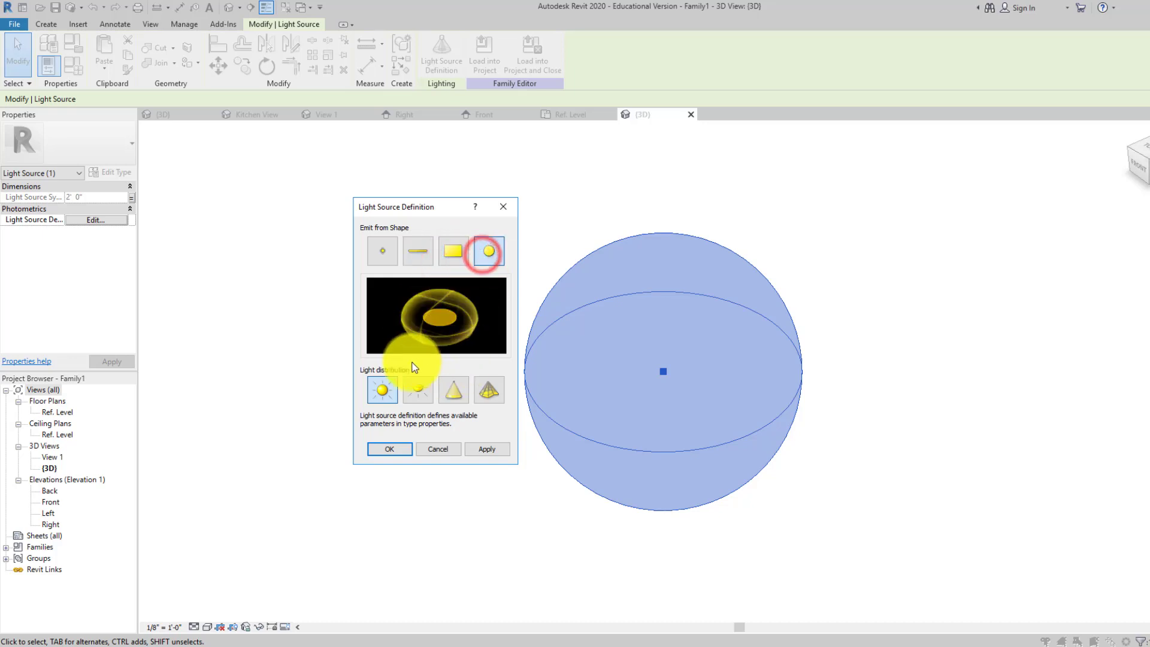
# Preview the hemispherical, spot, photometric web and spherical light distributions for the circle emission shape.
pyautogui.click(417, 390)
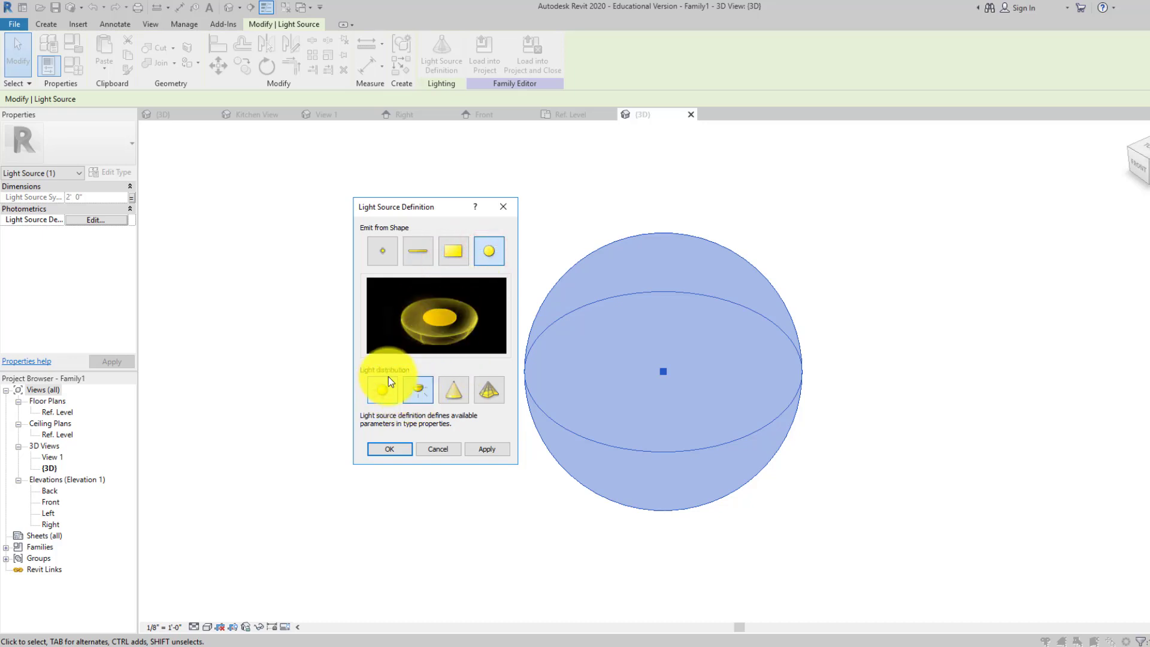
pyautogui.click(387, 393)
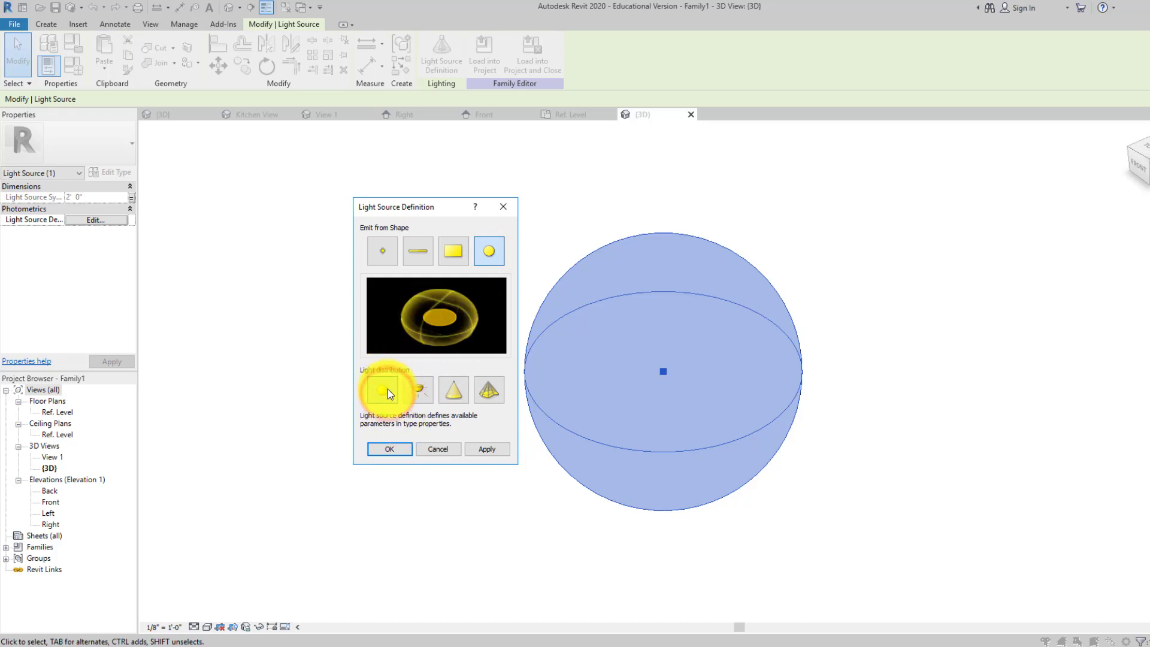
pyautogui.click(416, 393)
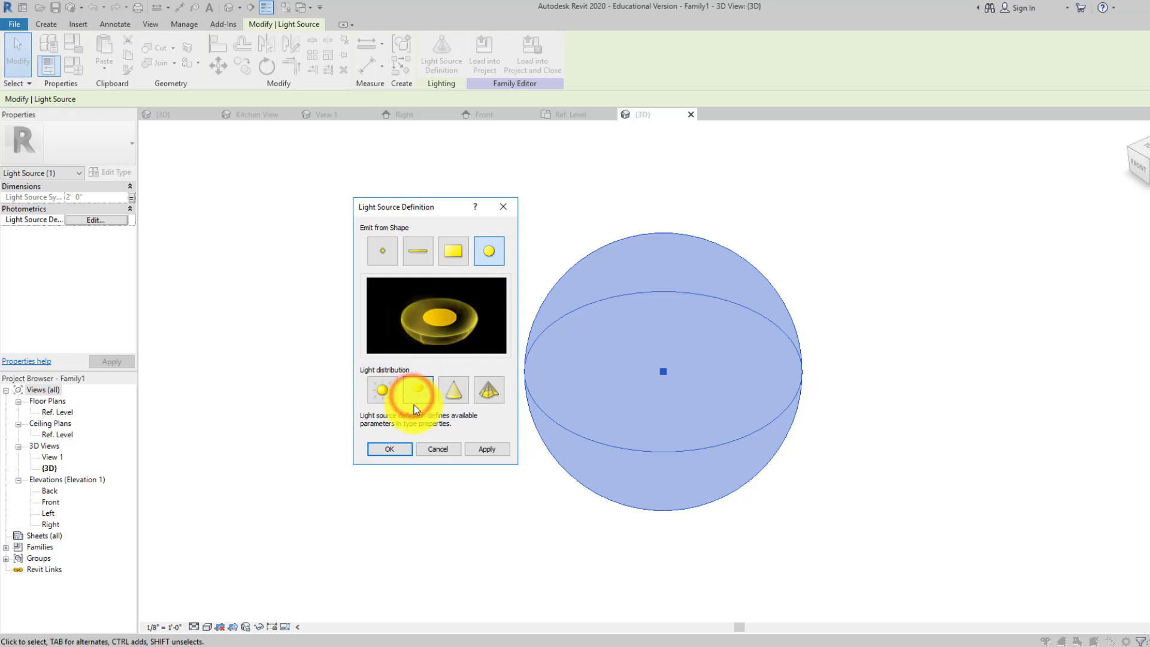
pyautogui.click(455, 398)
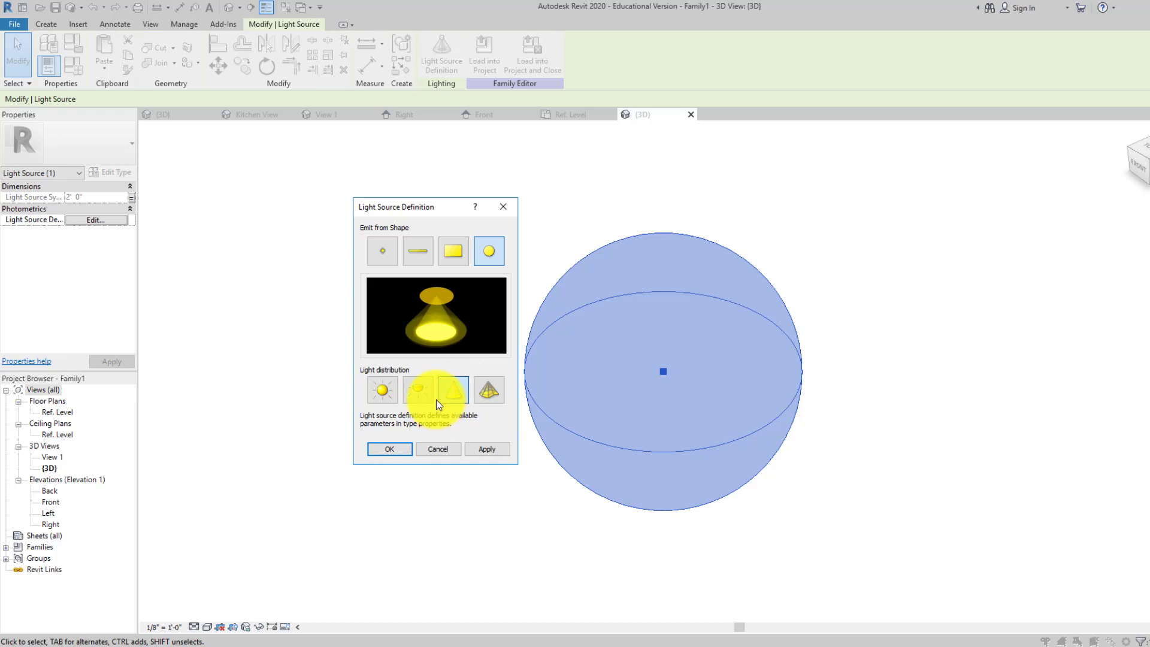
pyautogui.click(488, 388)
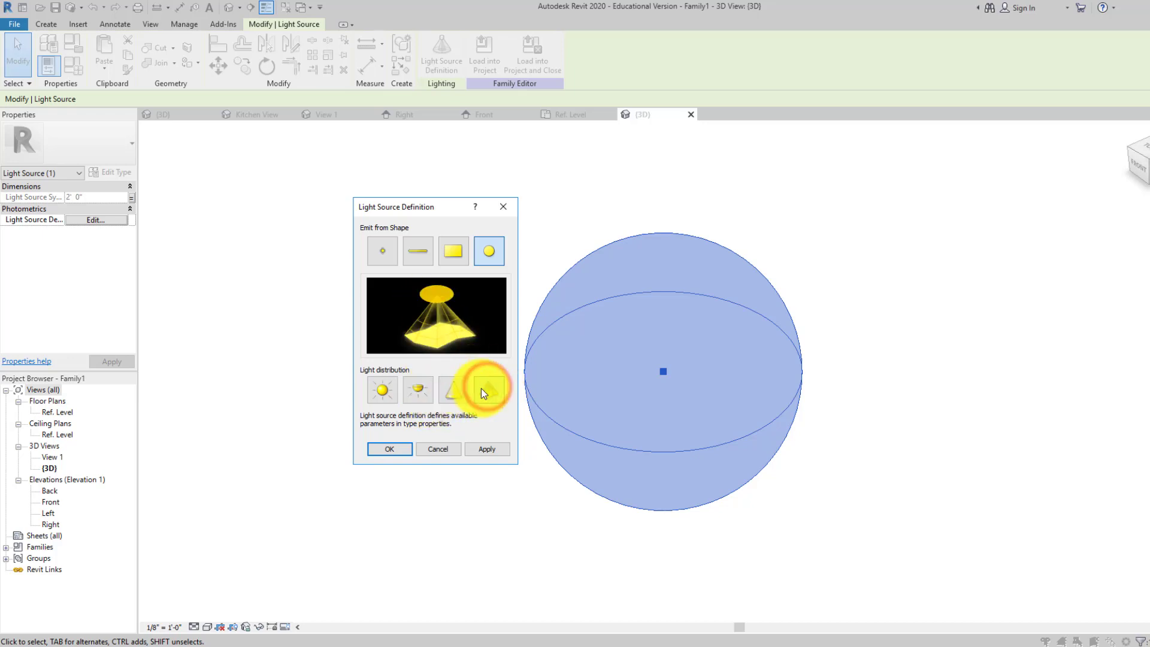
pyautogui.click(417, 390)
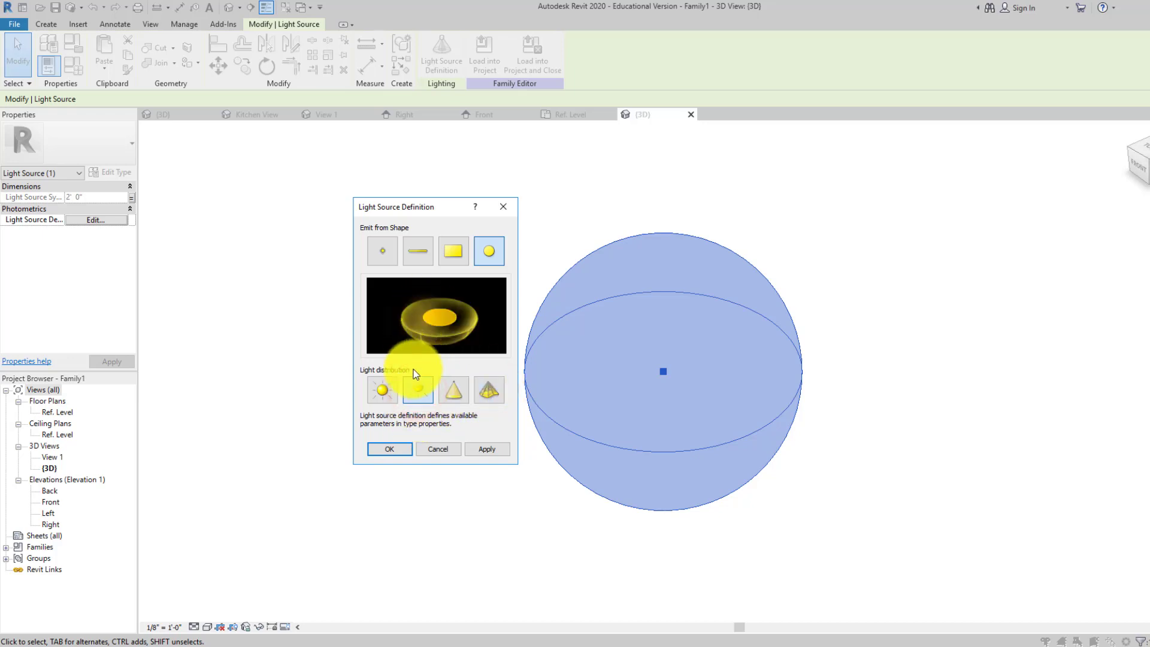
pyautogui.click(386, 390)
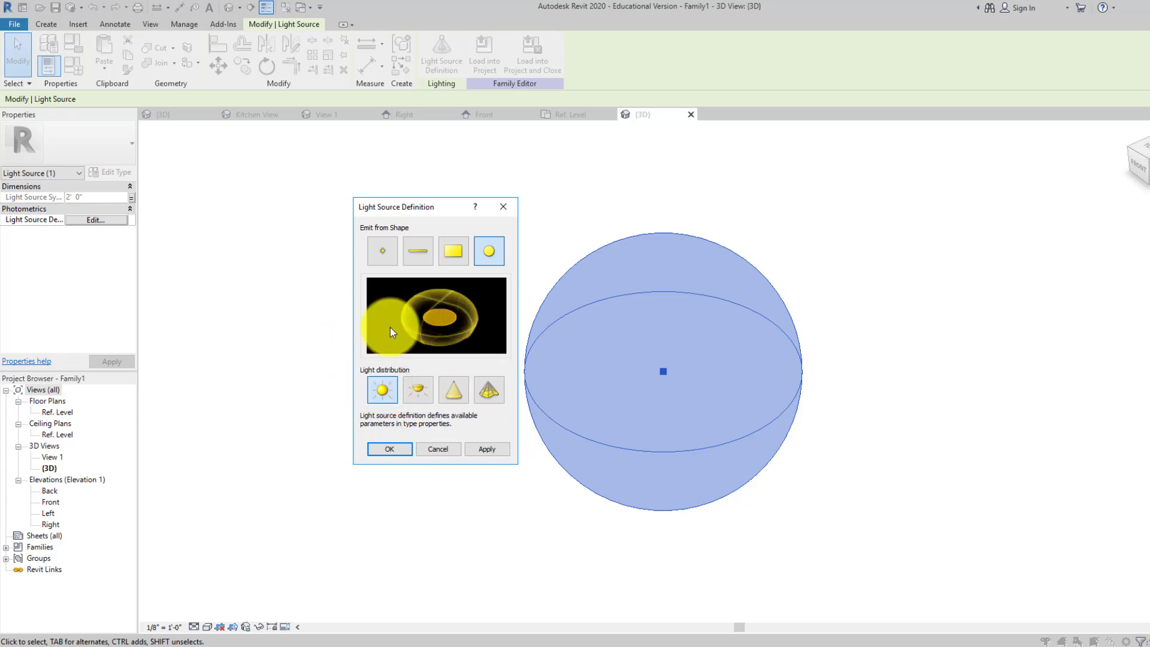
# Define the light source as a point shape with spherical distribution and deselect it.
pyautogui.click(378, 240)
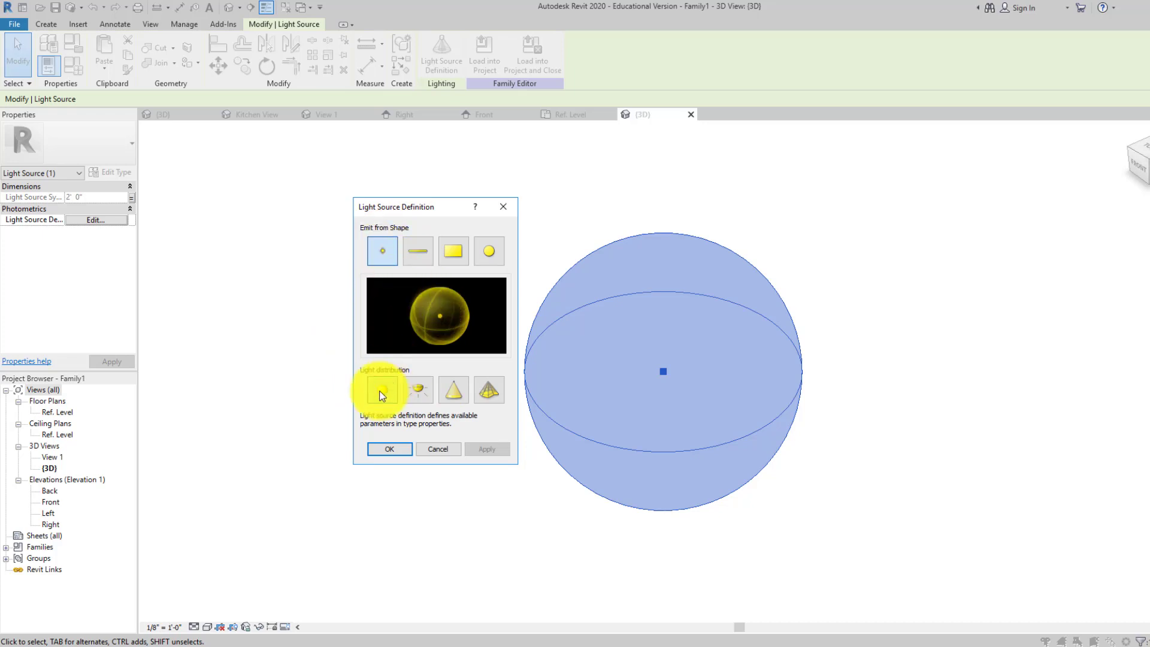
pyautogui.click(403, 449)
pyautogui.click(458, 446)
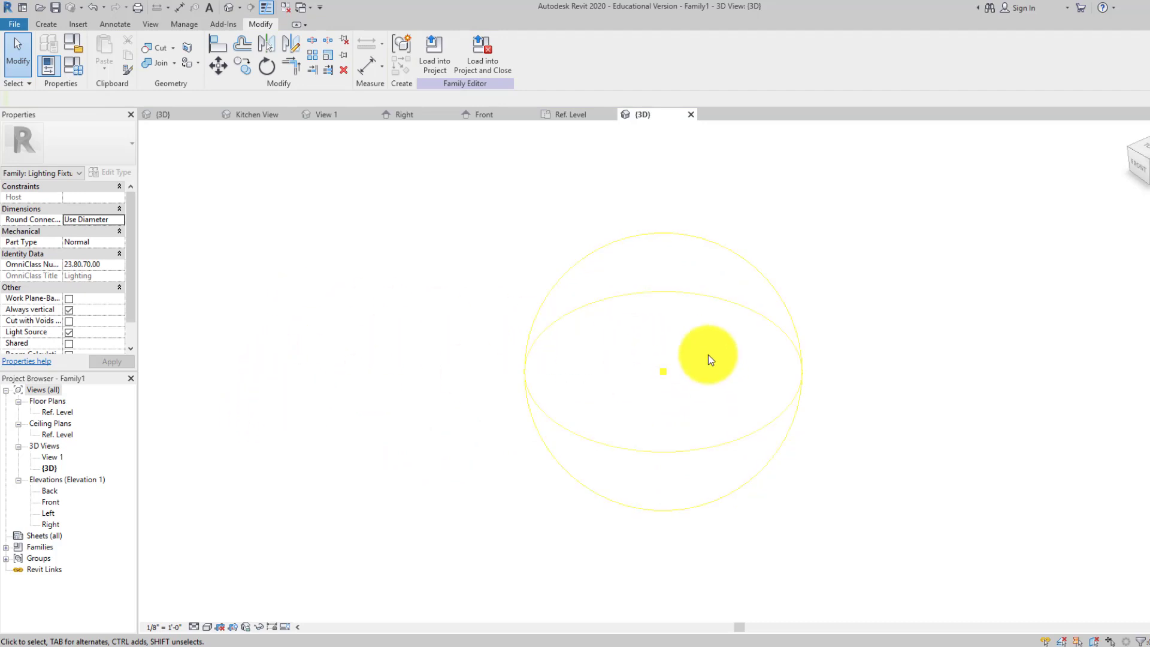
# Open the Front elevation view of the lighting fixture family.
pyautogui.doubleClick(54, 505)
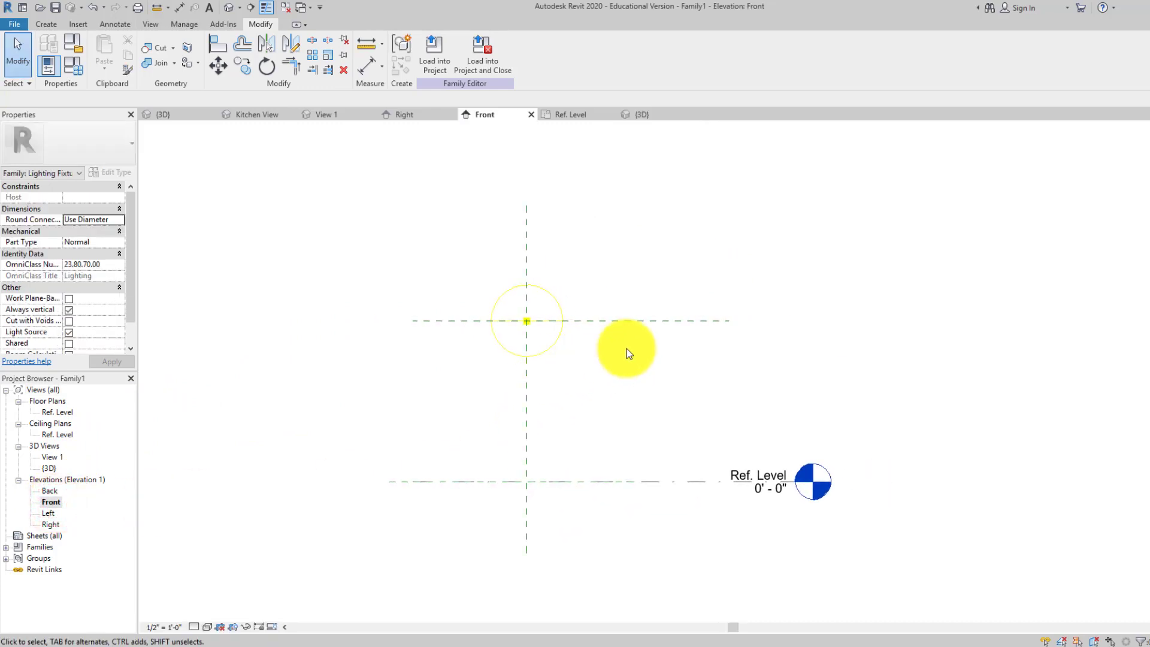
# Examine the Light Source Elevation reference plane and its height above the reference level.
pyautogui.click(630, 319)
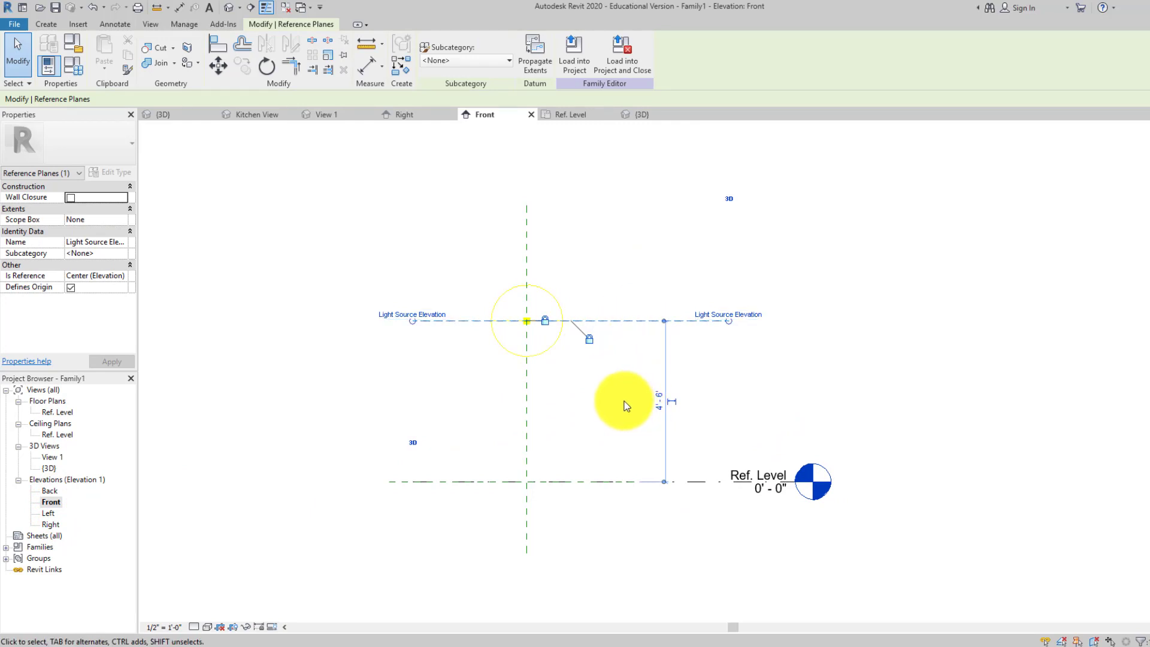
pyautogui.moveTo(614, 385); pyautogui.dragTo(608, 412, button='middle')
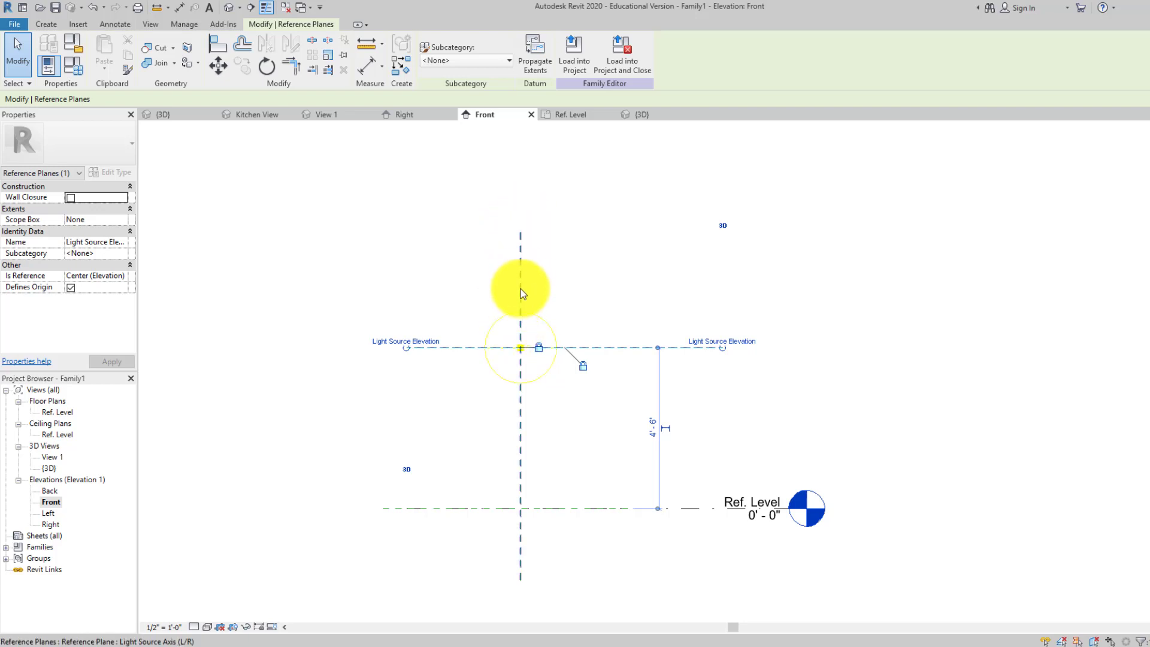
pyautogui.scroll(2, 520, 293)
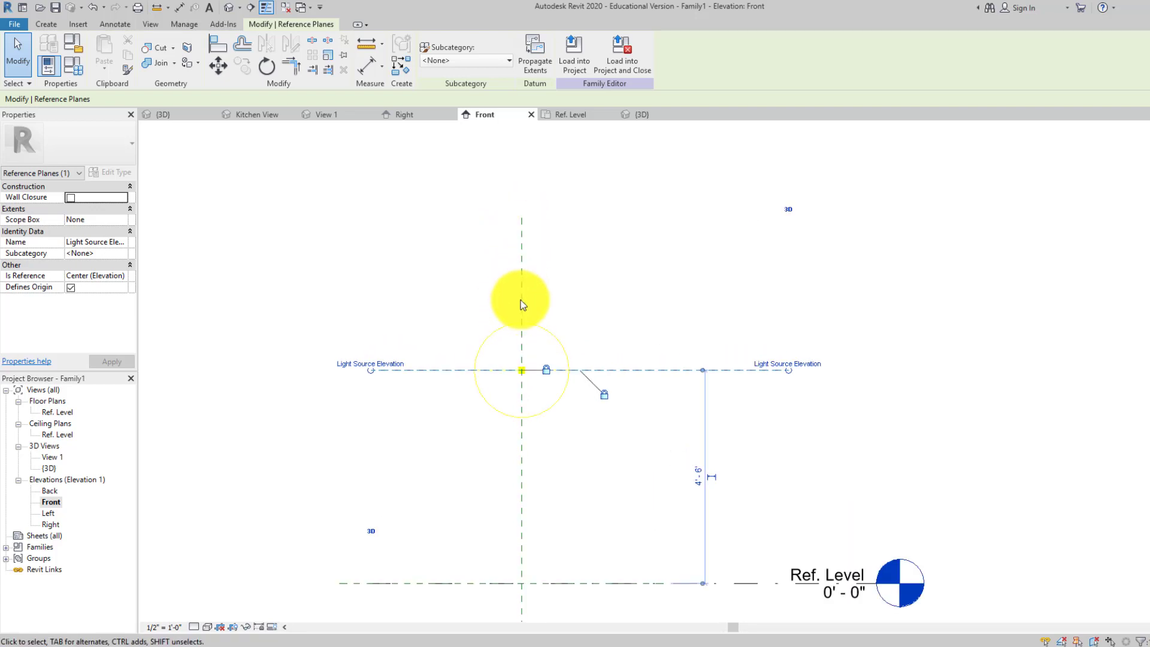
pyautogui.click(598, 325)
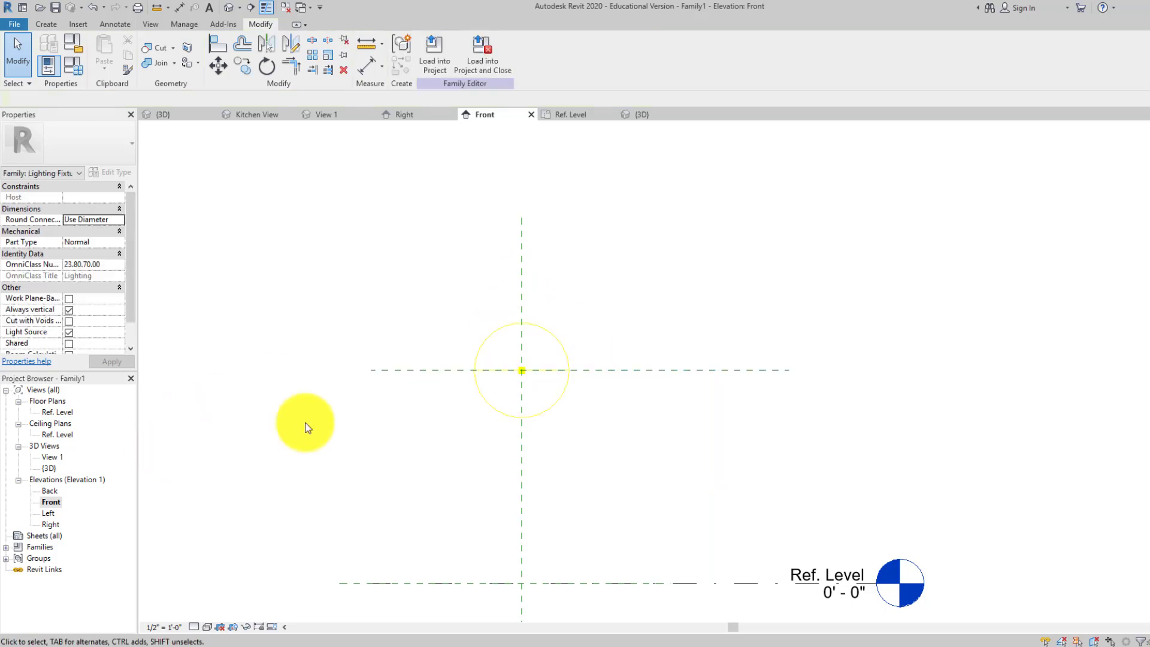
pyautogui.click(679, 371)
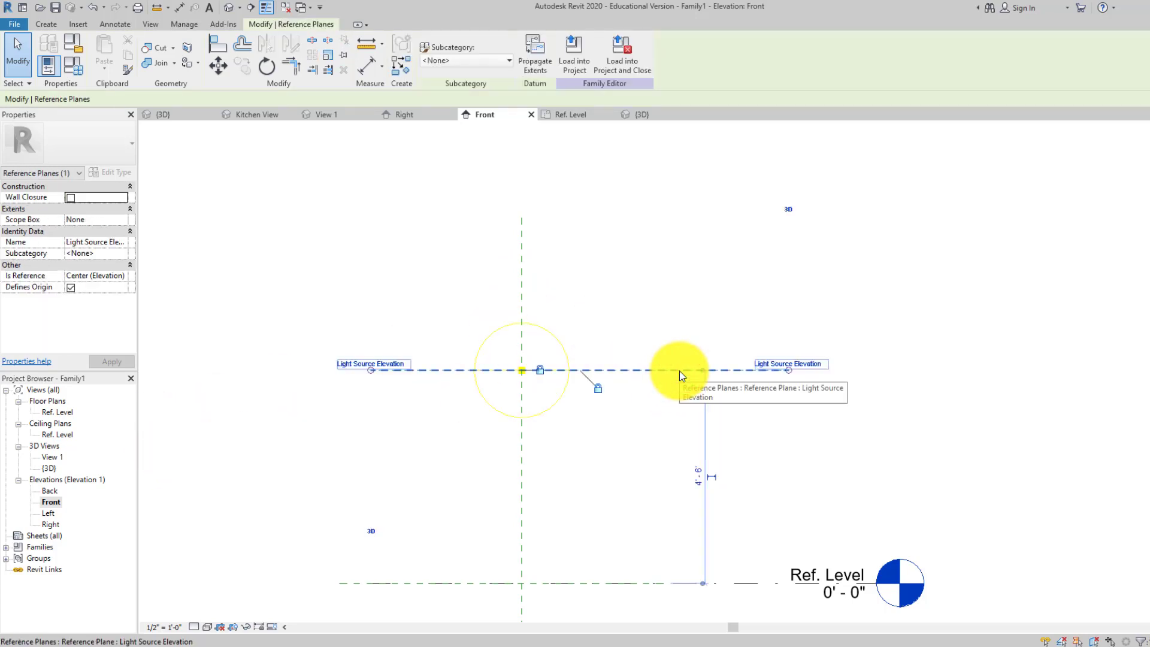
pyautogui.click(675, 405)
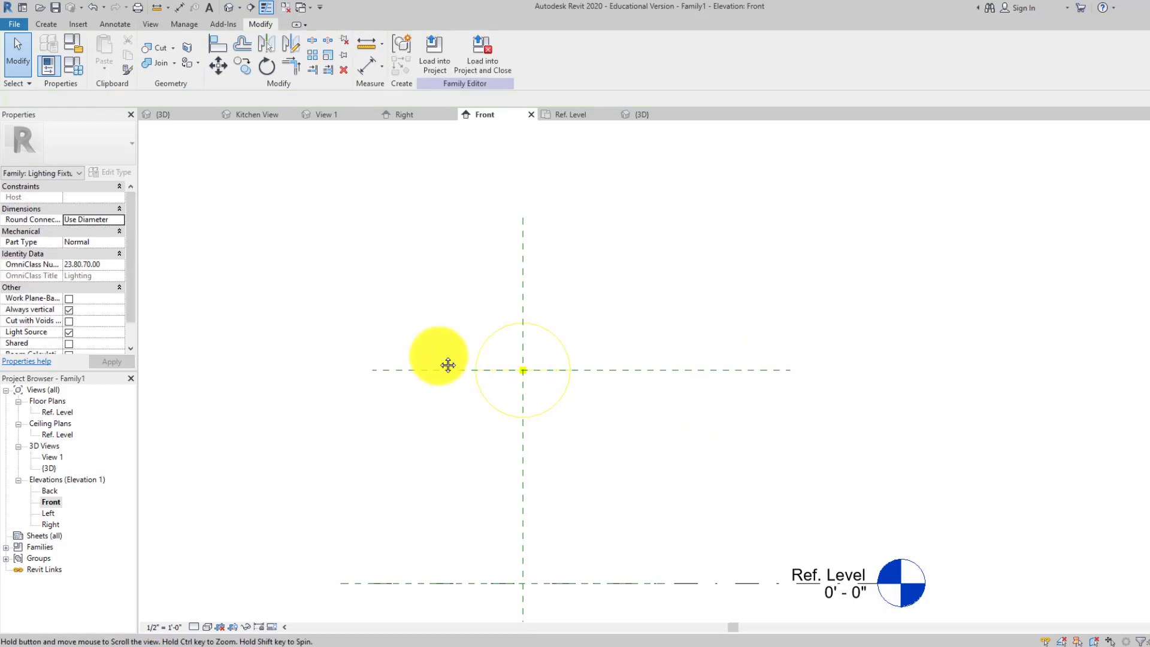
# Draw a horizontal reference plane just above the light source elevation, spanning the same width, and name it "light base".
pyautogui.click(44, 25)
pyautogui.click(707, 51)
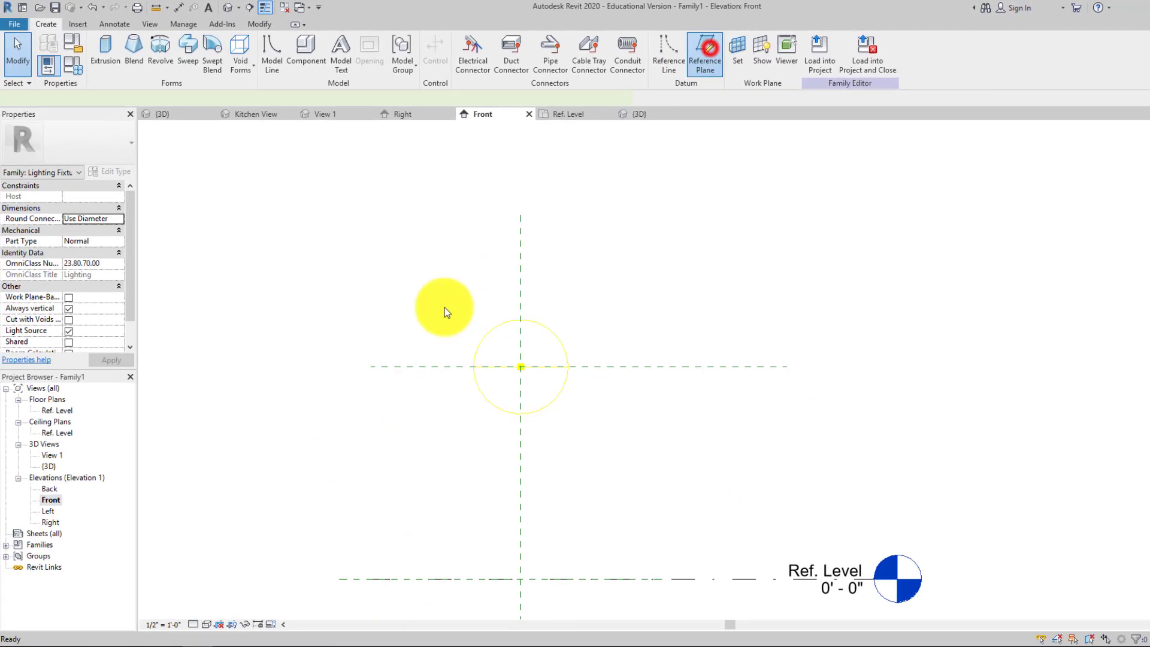
pyautogui.click(369, 354)
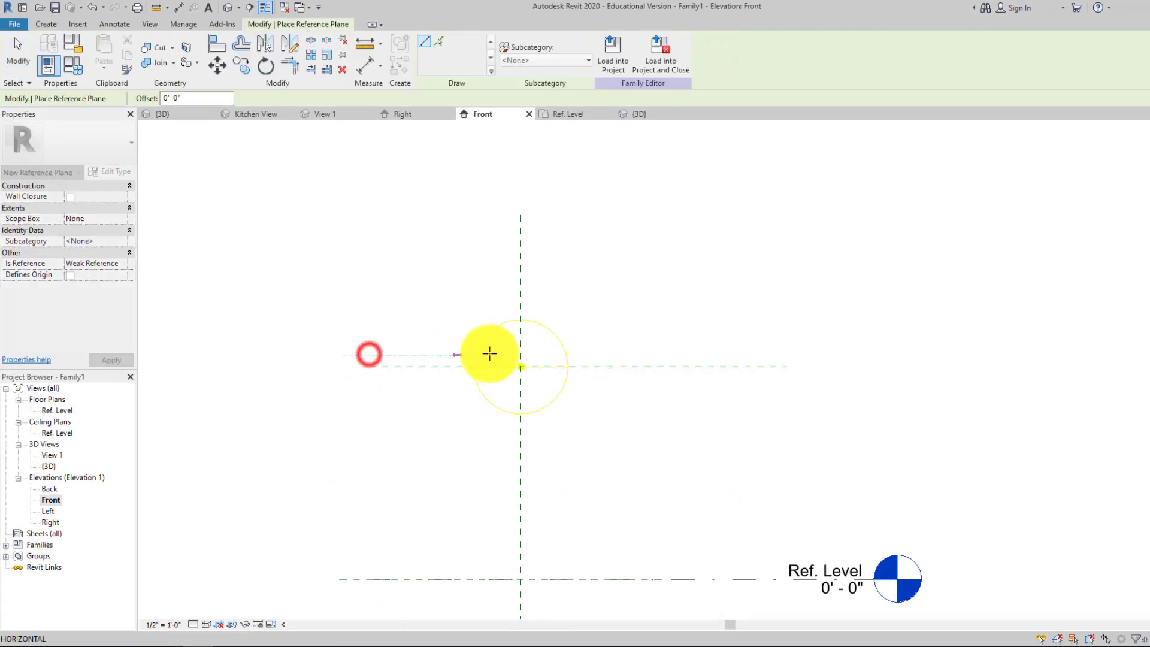
pyautogui.click(786, 352)
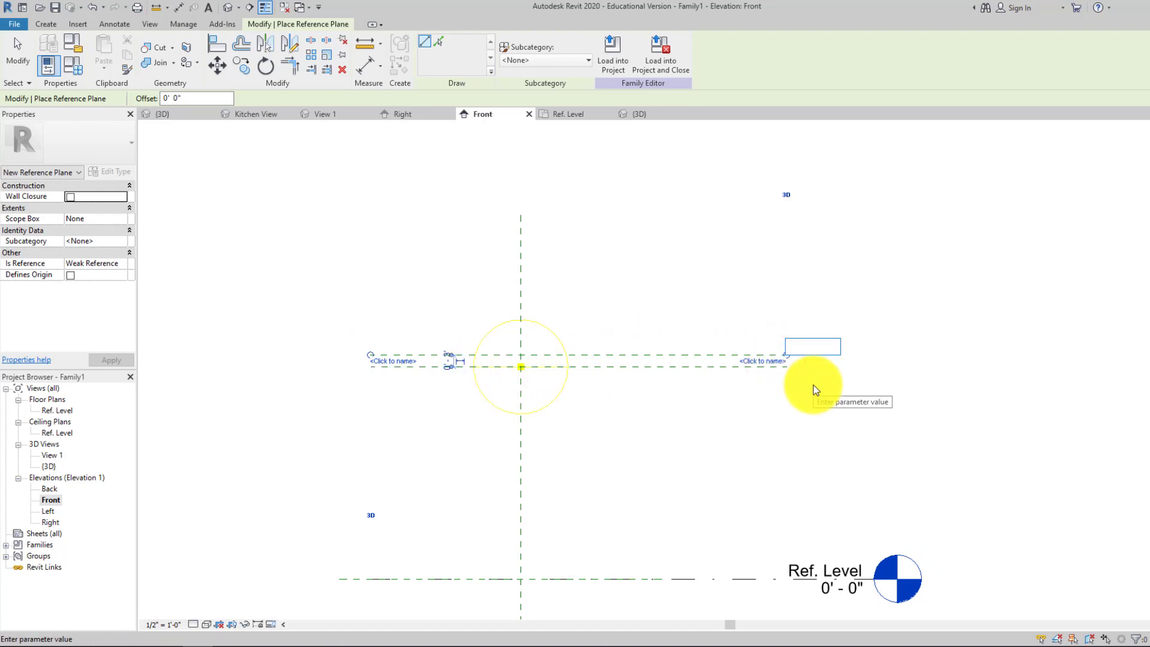
pyautogui.write('light base')
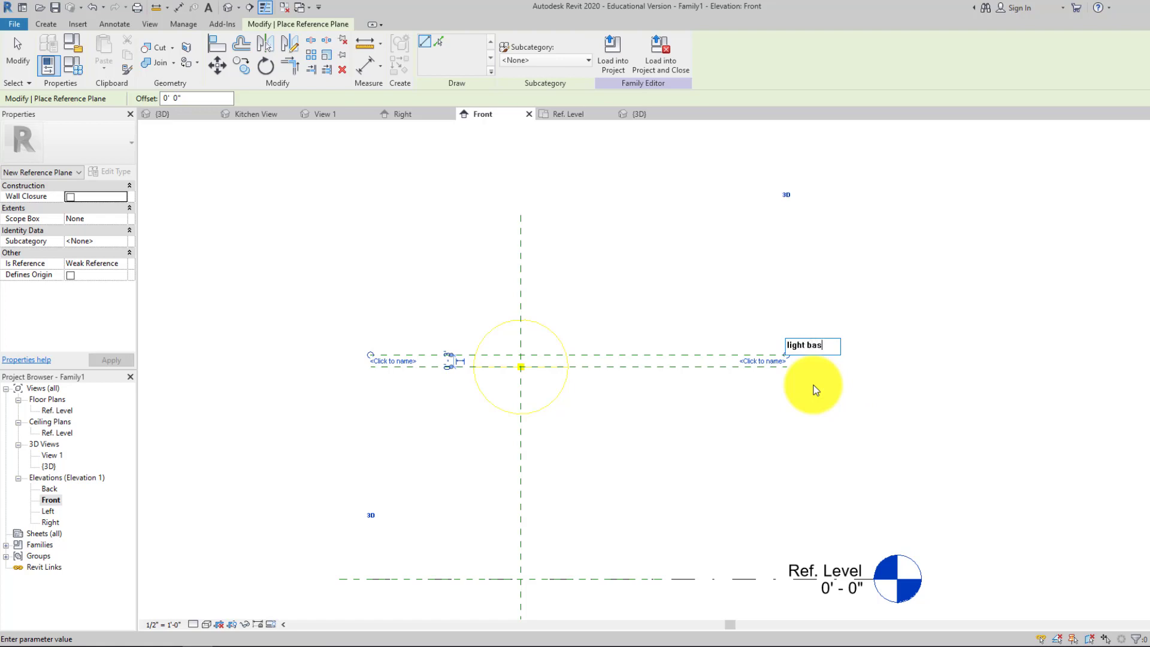
pyautogui.press('Return')
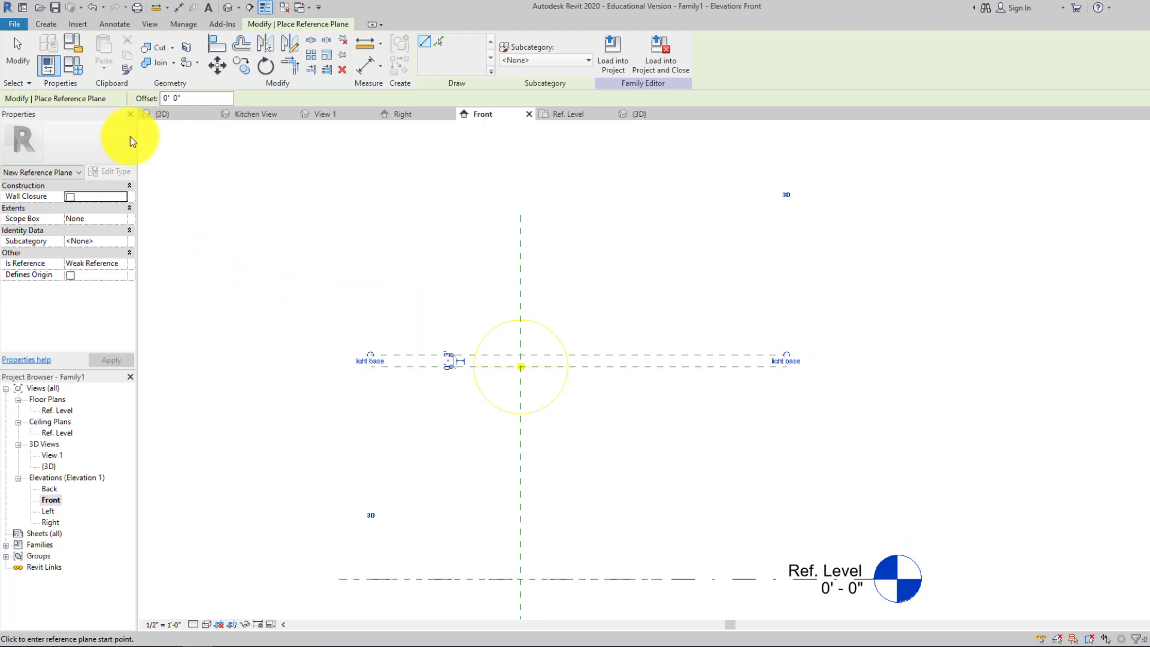
# Start an extrusion, switch to the 3D view and set its work plane to Reference Plane : light base.
pyautogui.click(46, 23)
pyautogui.click(106, 51)
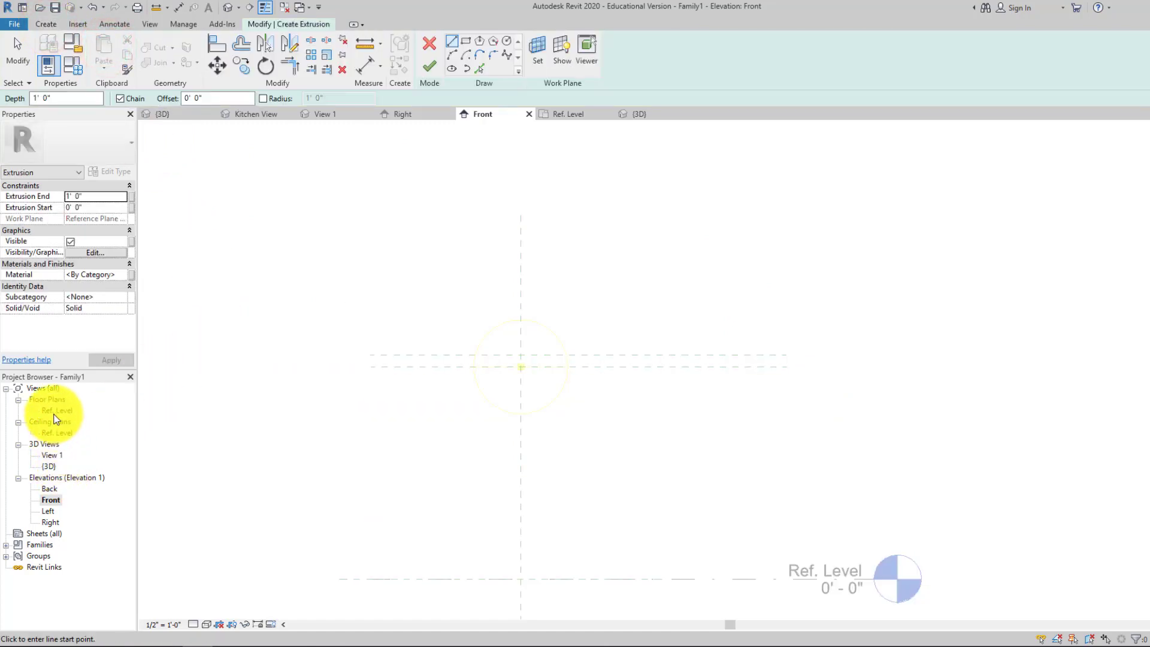
pyautogui.doubleClick(49, 466)
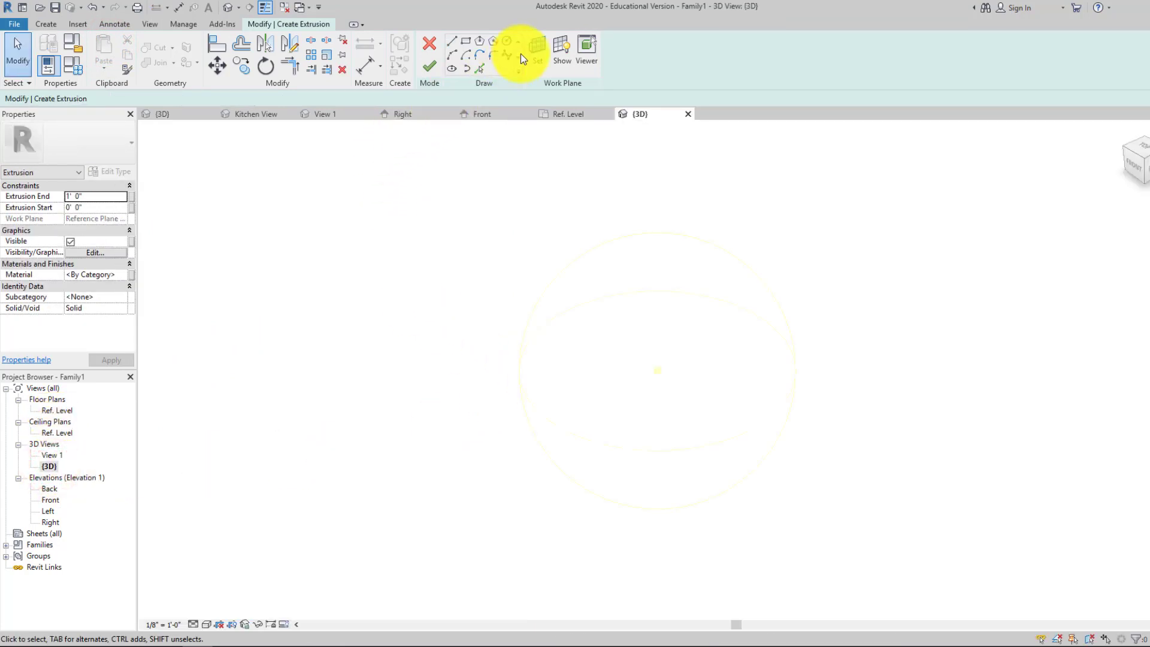
pyautogui.click(540, 48)
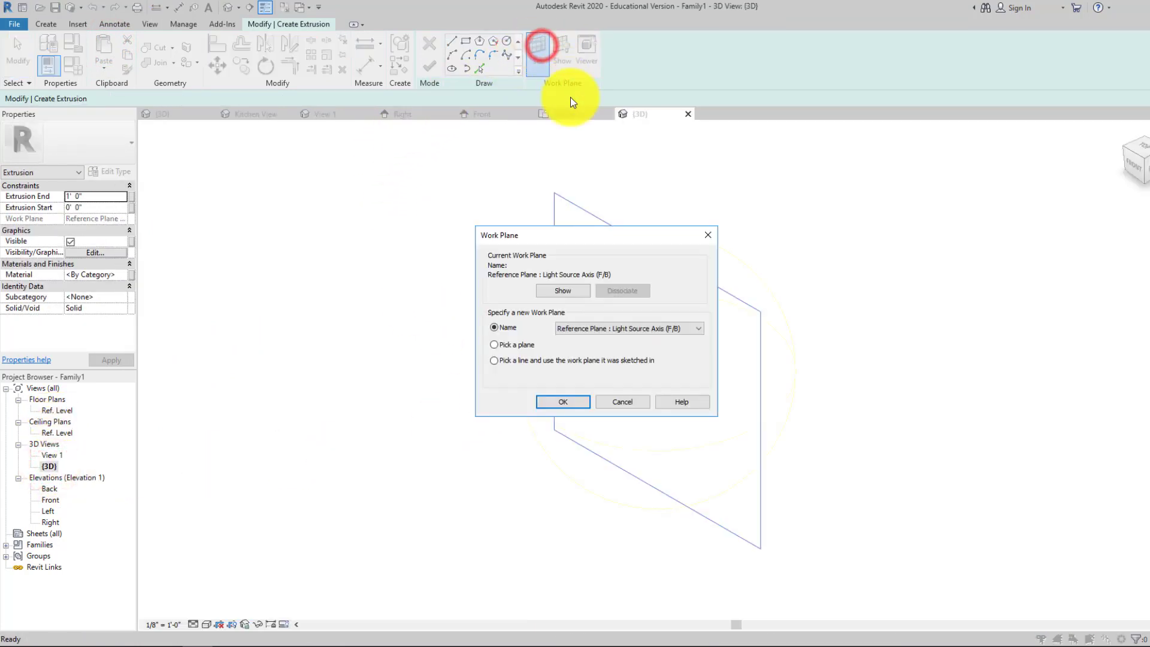
pyautogui.click(648, 330)
pyautogui.click(634, 347)
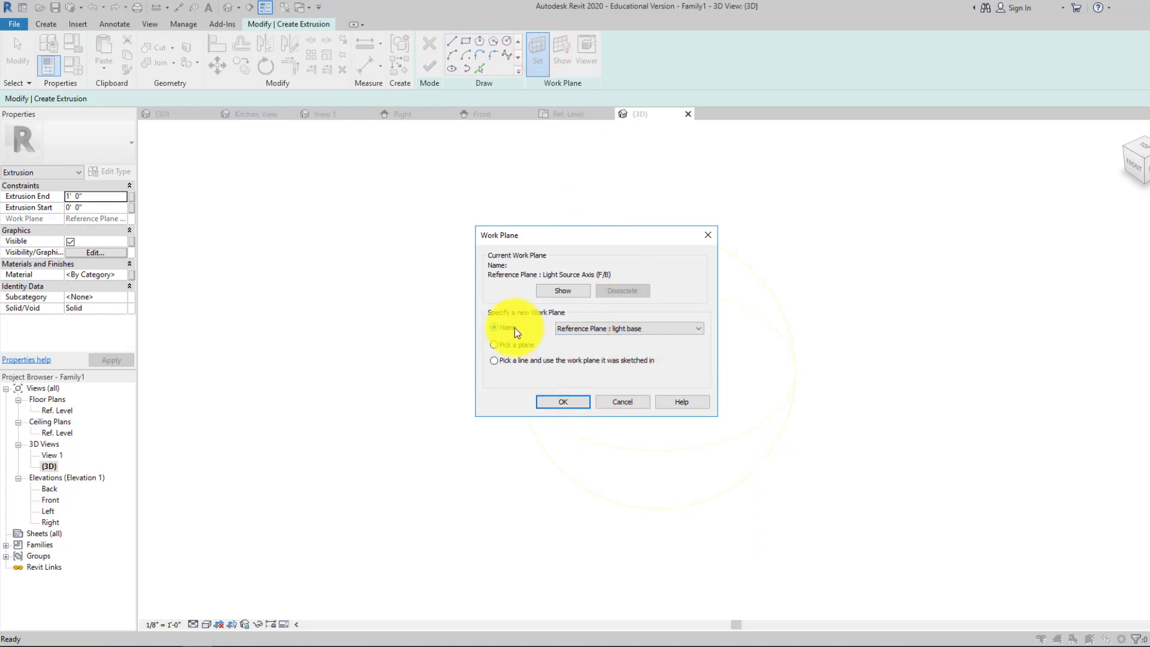
pyautogui.click(563, 401)
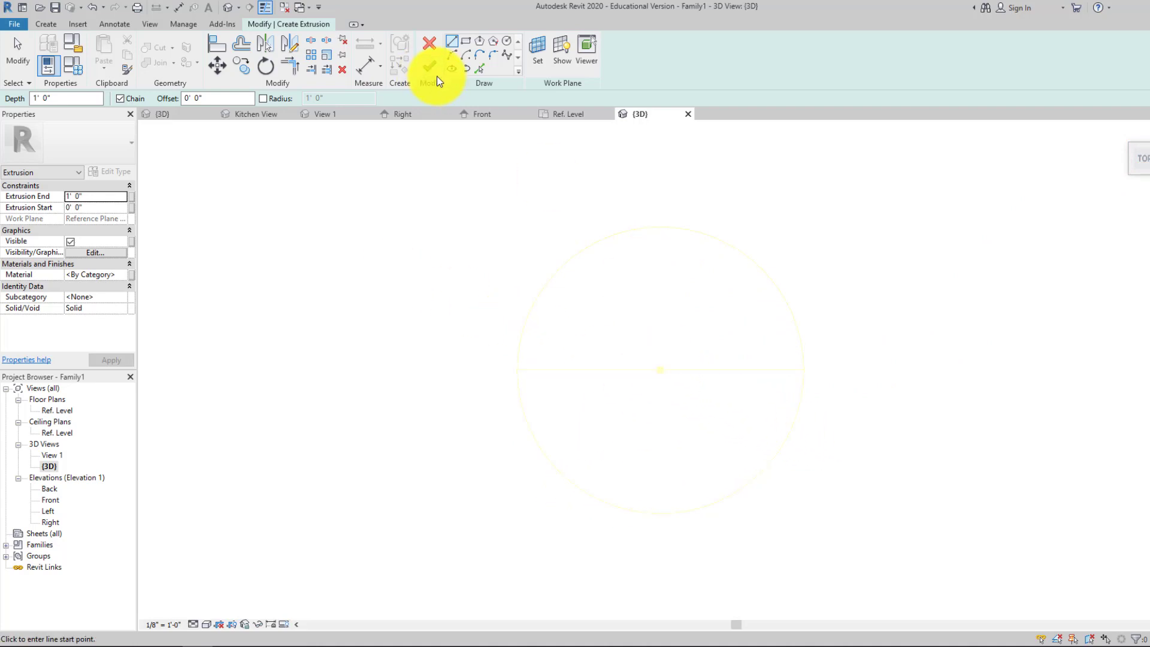
# Sketch a circle with a 1 1/2" radius centred on the light source as the extrusion profile.
pyautogui.click(506, 43)
pyautogui.click(660, 369)
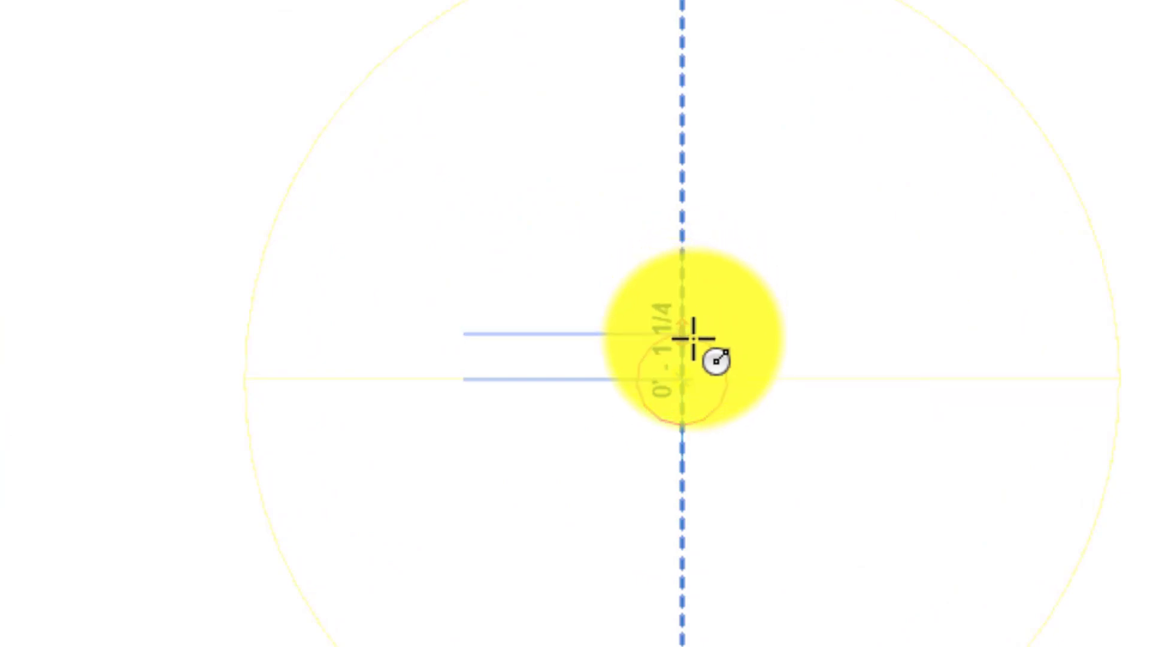
pyautogui.click(693, 325)
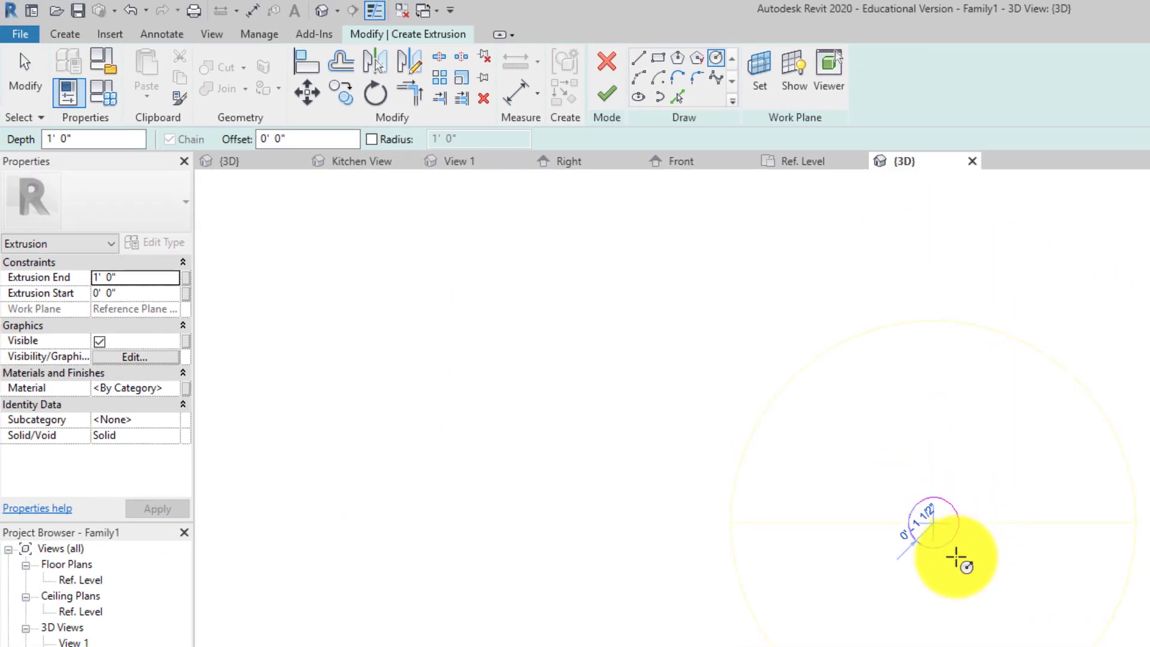
pyautogui.scroll(5, 947, 544)
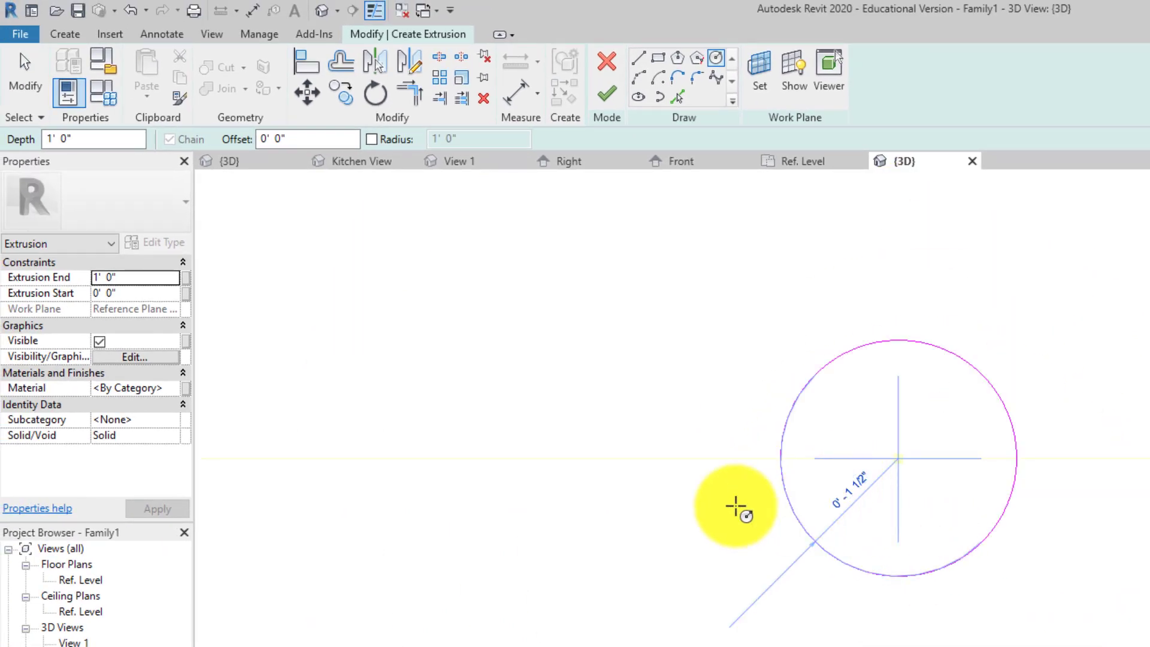
# Set the extrusion end to 3", finish the cylinder and deselect it.
pyautogui.click(127, 278)
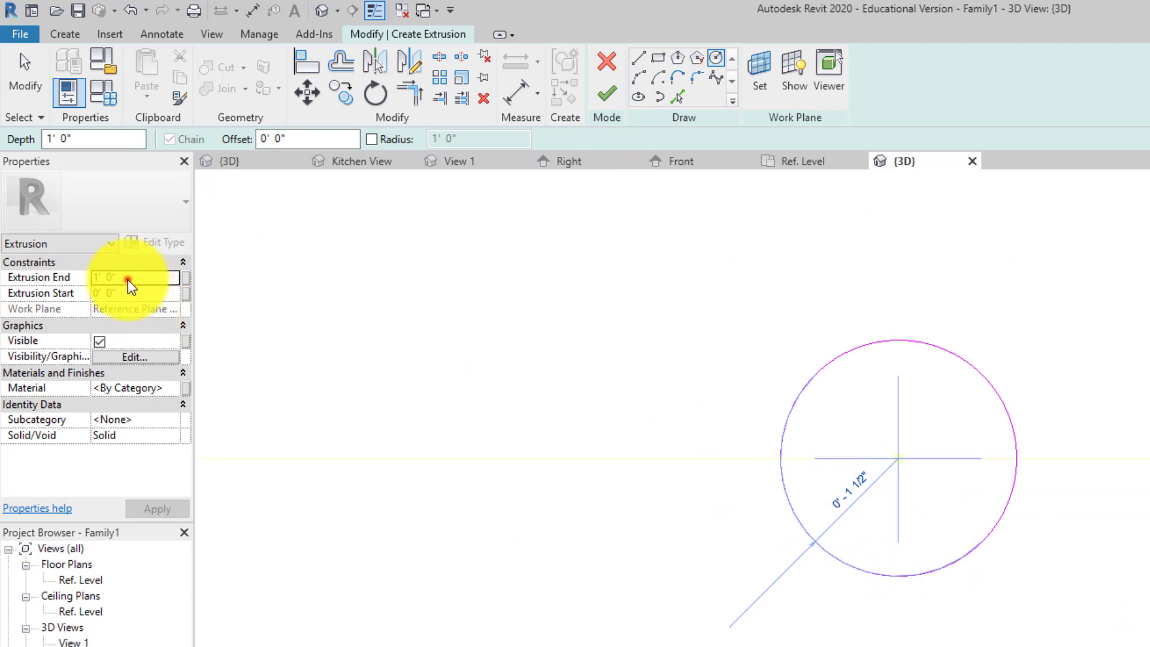
pyautogui.moveTo(128, 278); pyautogui.dragTo(66, 280)
pyautogui.write('3')
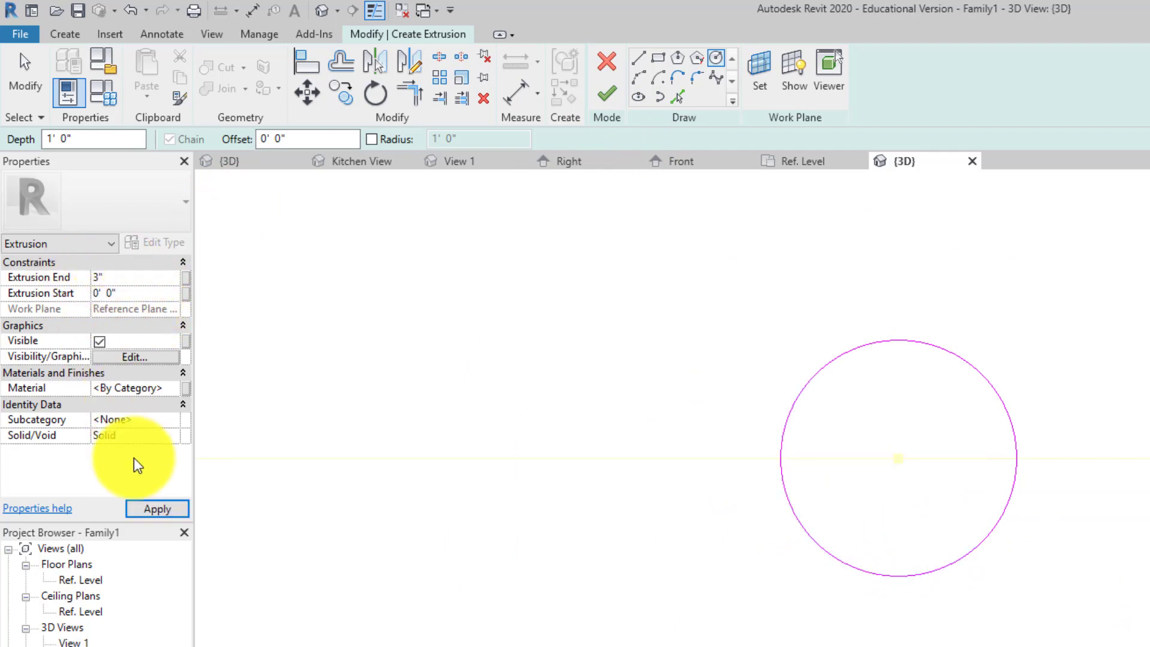
pyautogui.click(178, 511)
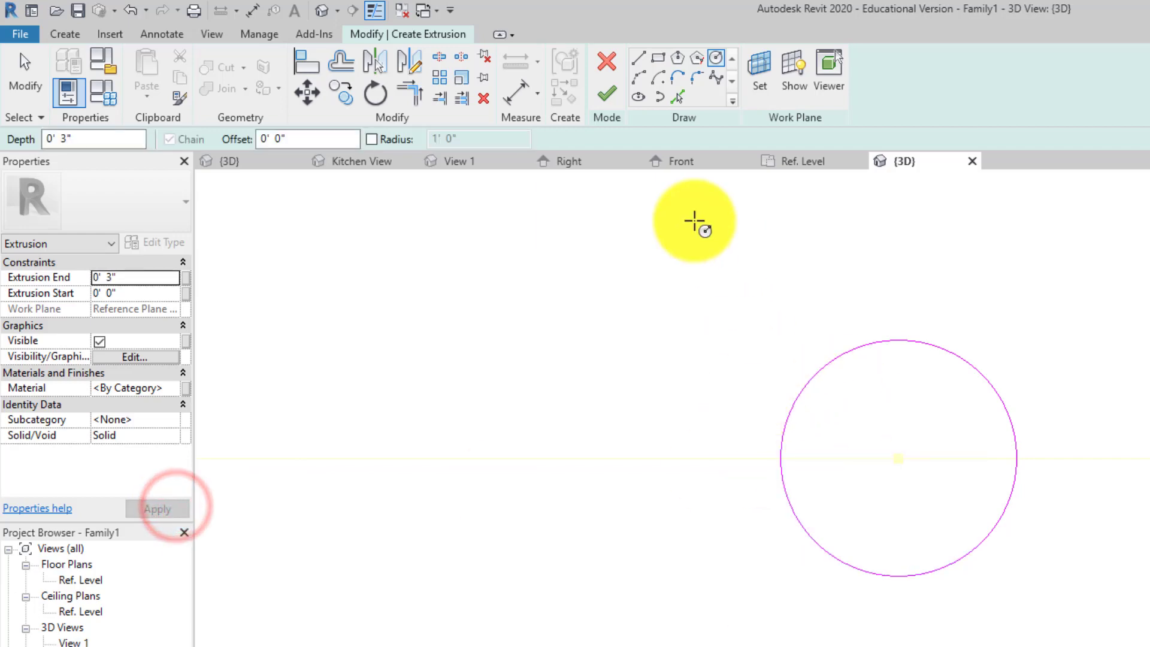
pyautogui.click(607, 93)
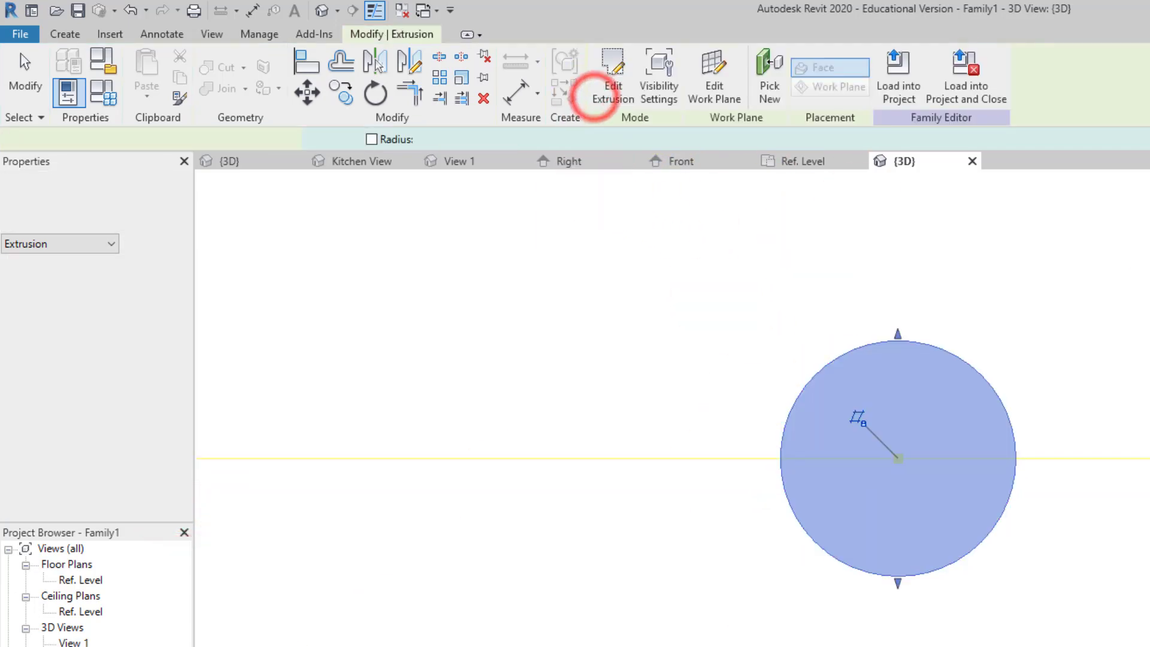
pyautogui.click(1123, 155)
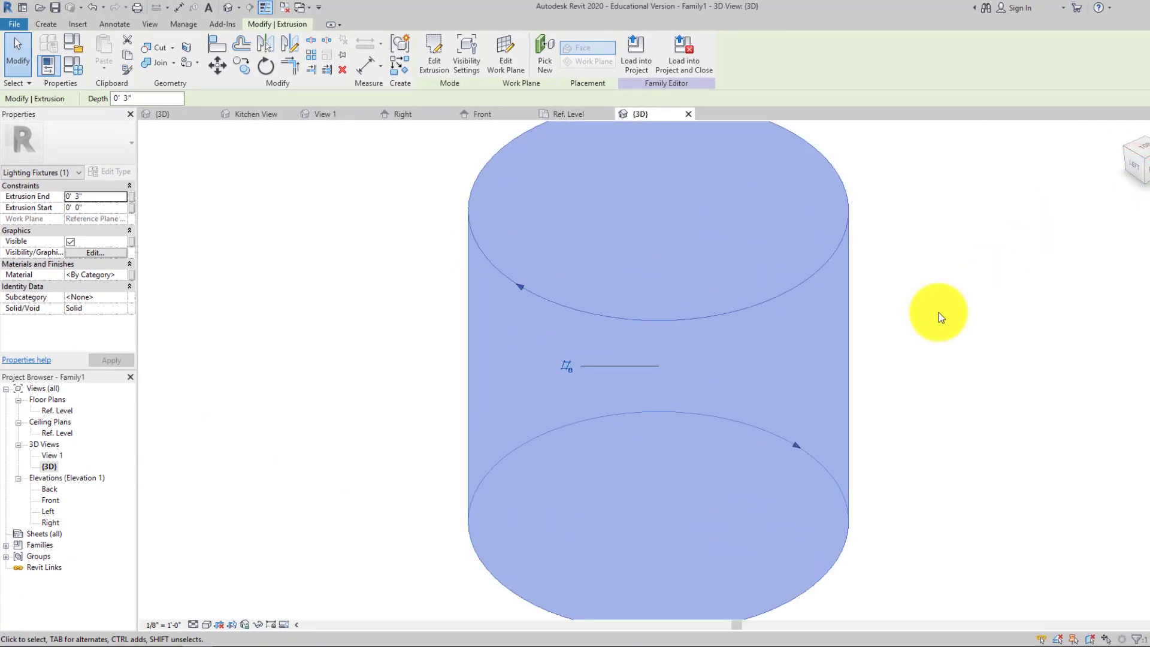
pyautogui.scroll(-6, 938, 308)
pyautogui.scroll(-5, 716, 223)
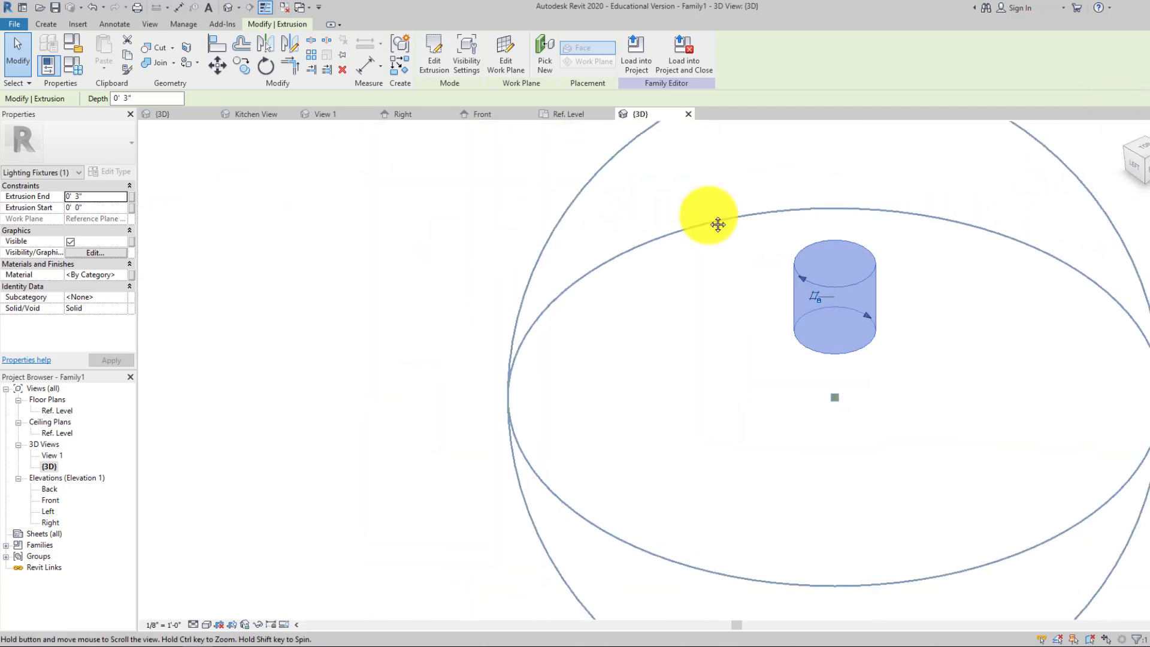
pyautogui.click(843, 310)
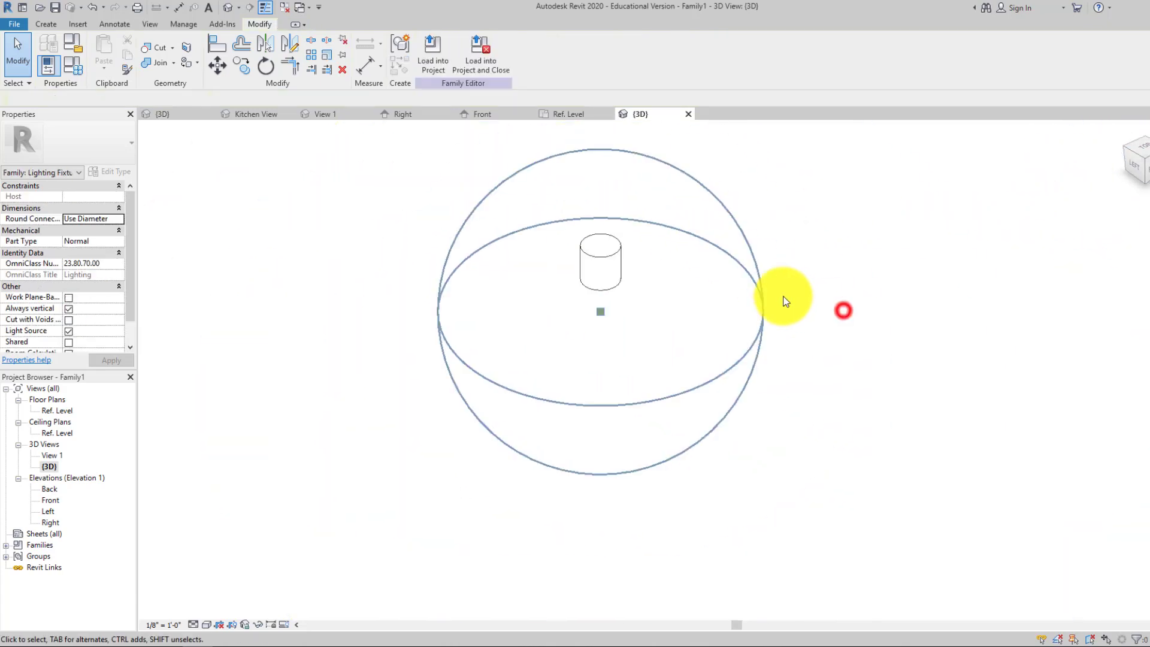
# Change the 3D view's visual style to Shaded with the cylinder deselected.
pyautogui.click(610, 250)
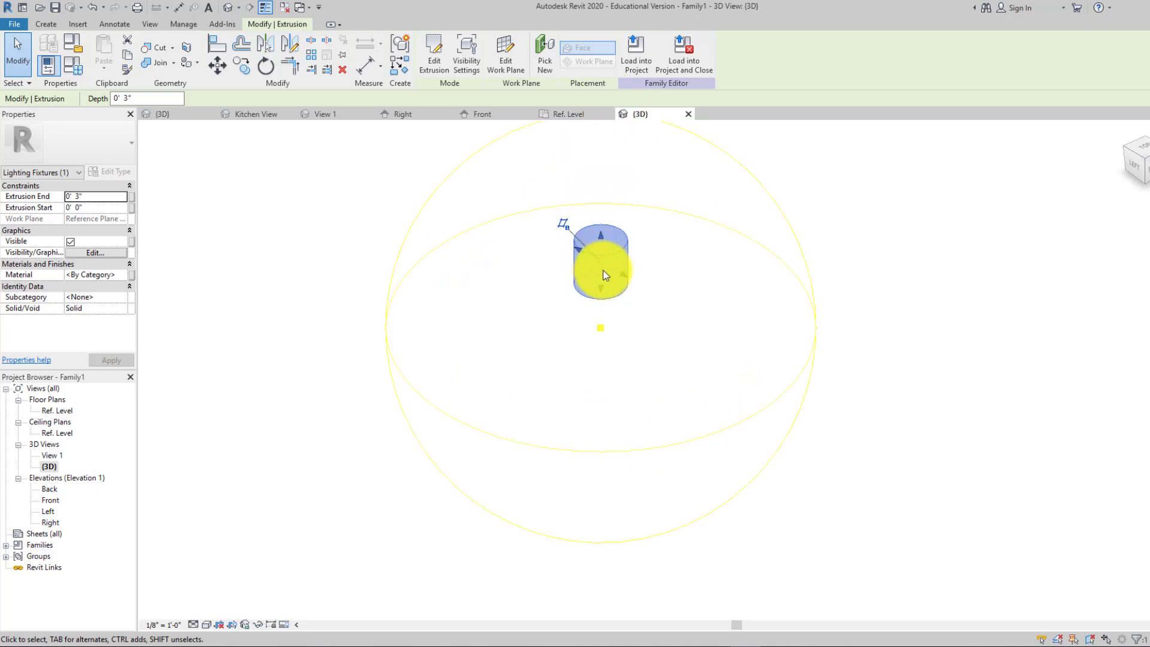
pyautogui.scroll(2, 598, 260)
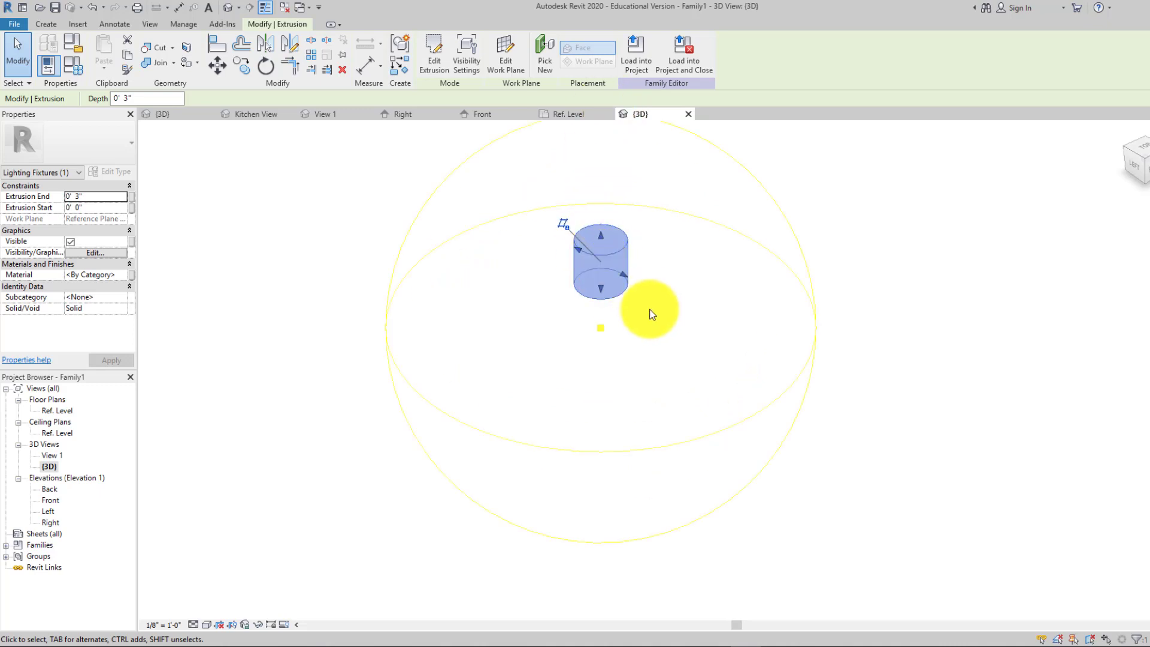
pyautogui.click(824, 300)
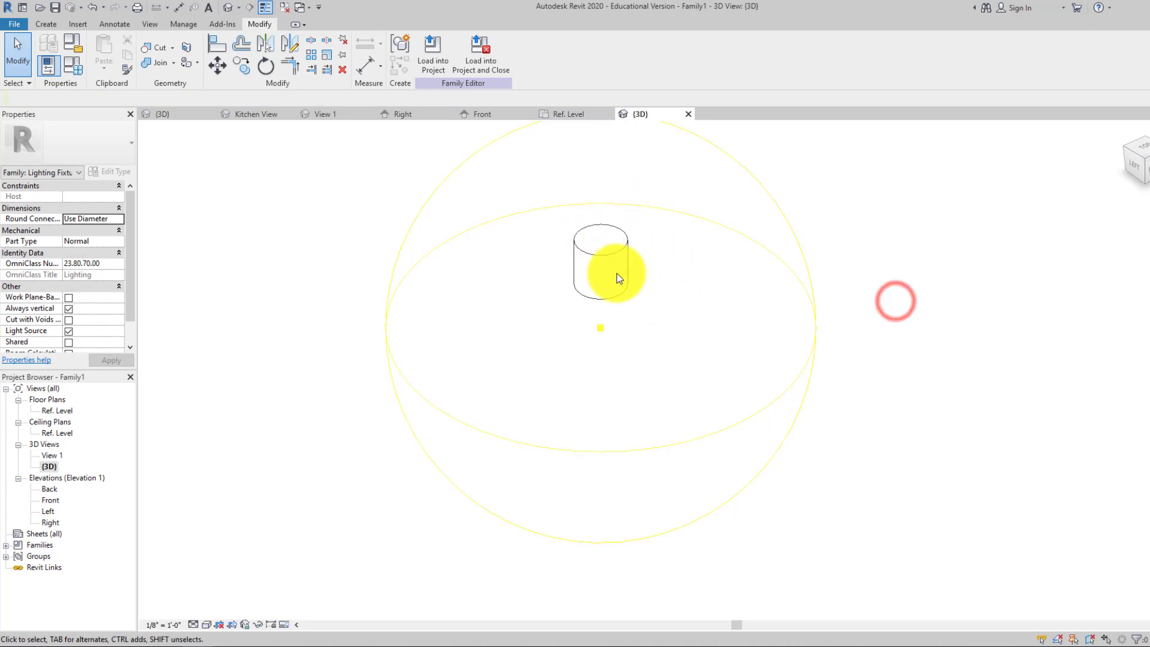
pyautogui.click(207, 624)
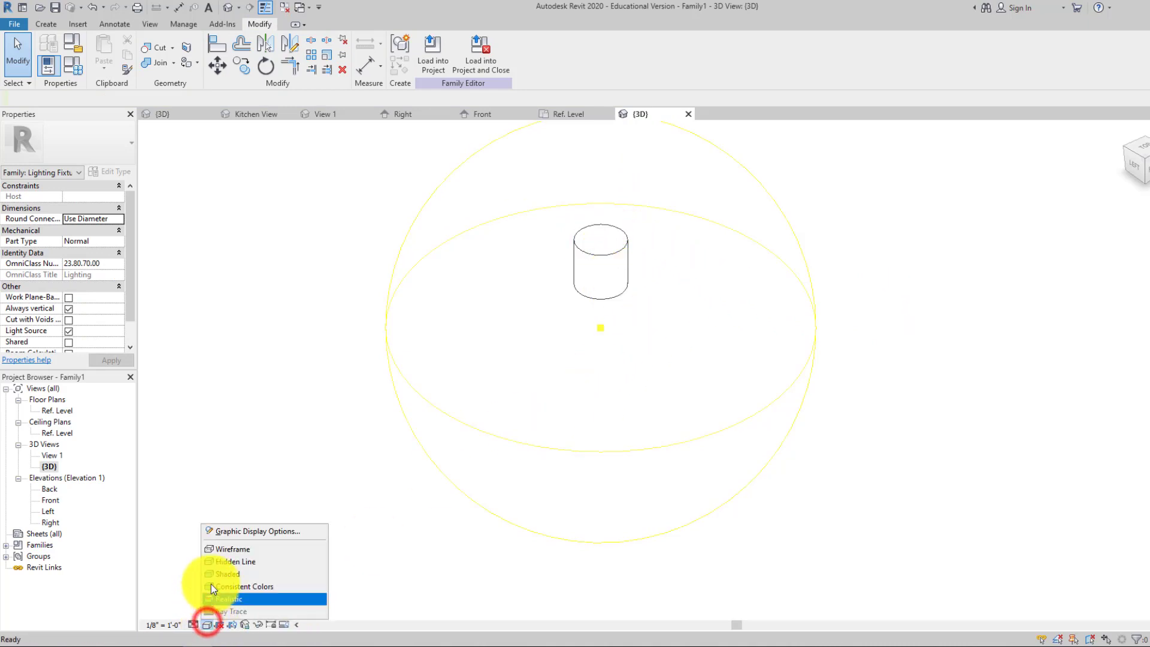
pyautogui.click(219, 574)
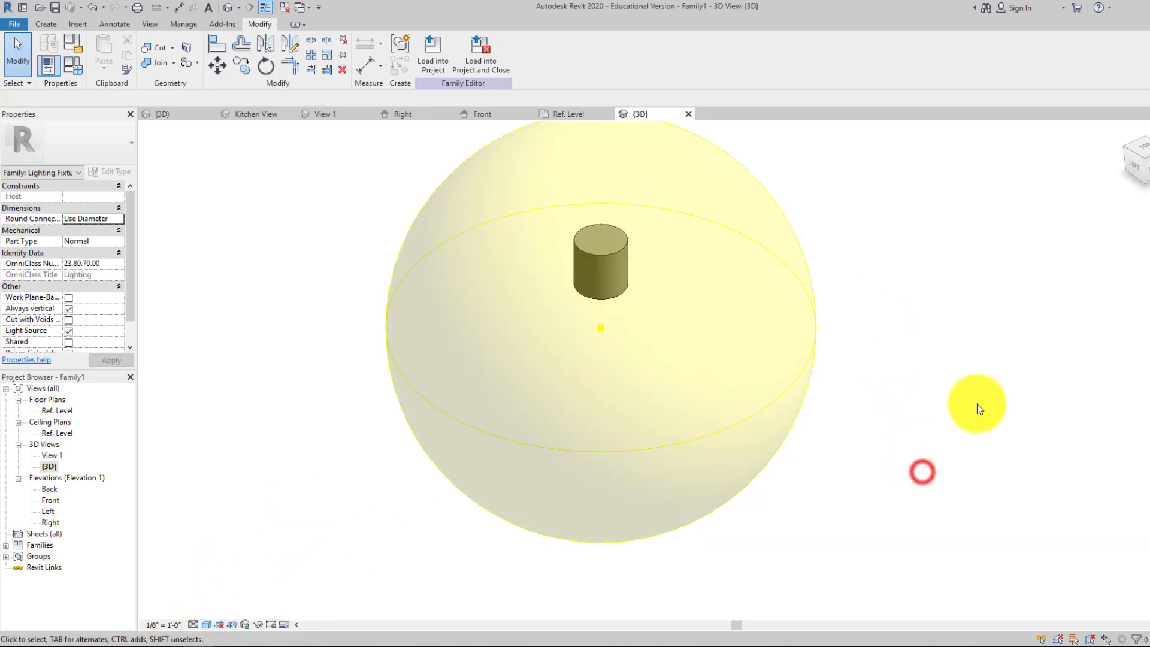
# Set the work plane by picking the underside face of the fixture cylinder.
pyautogui.click(1138, 160)
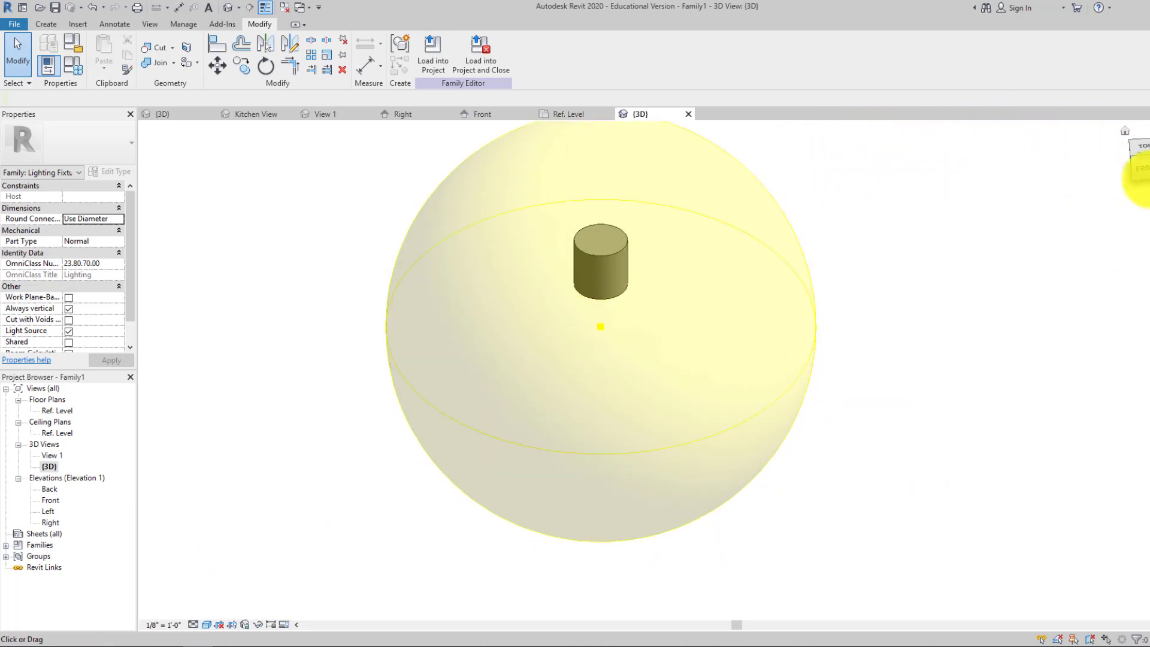
pyautogui.click(1138, 171)
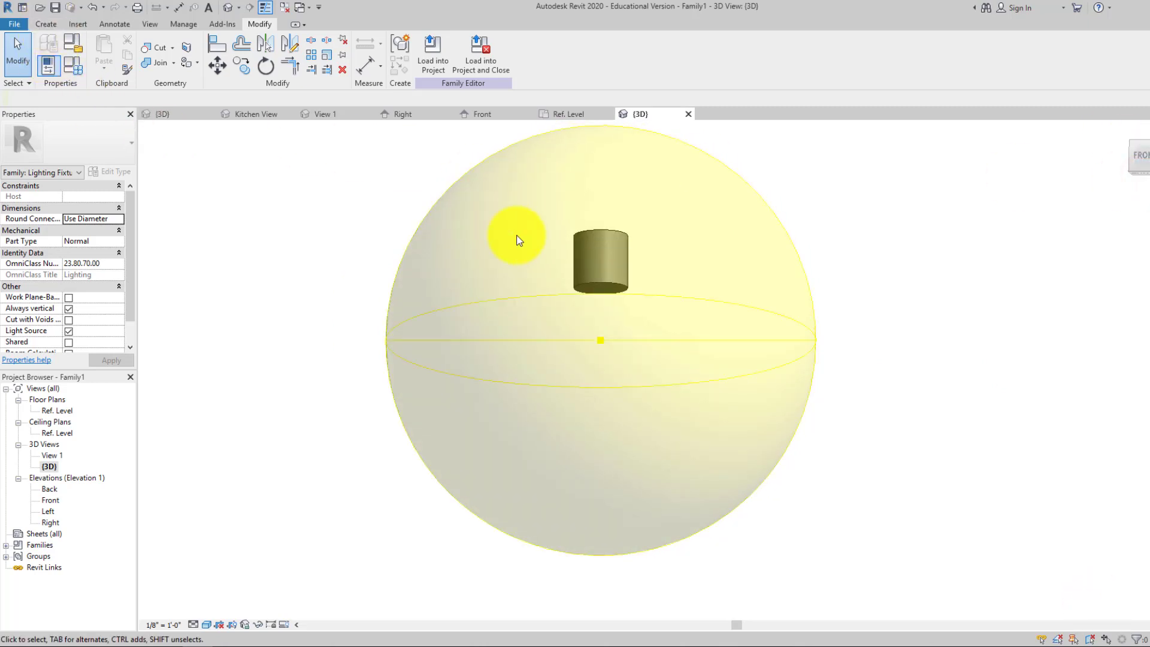
pyautogui.click(41, 24)
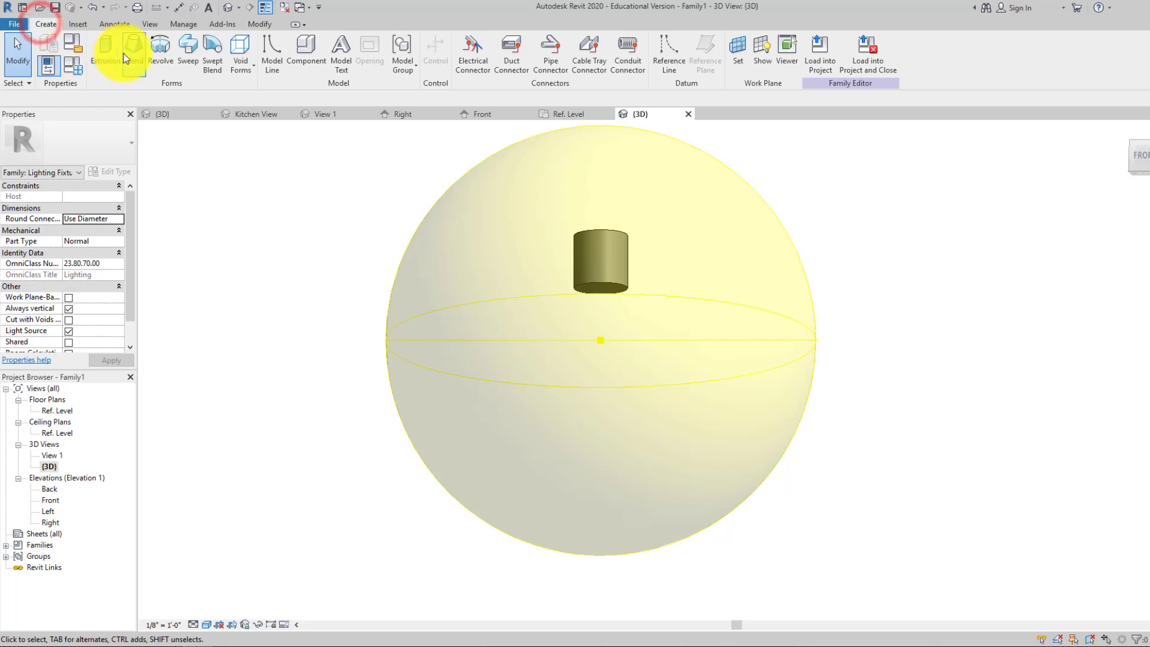
pyautogui.click(741, 44)
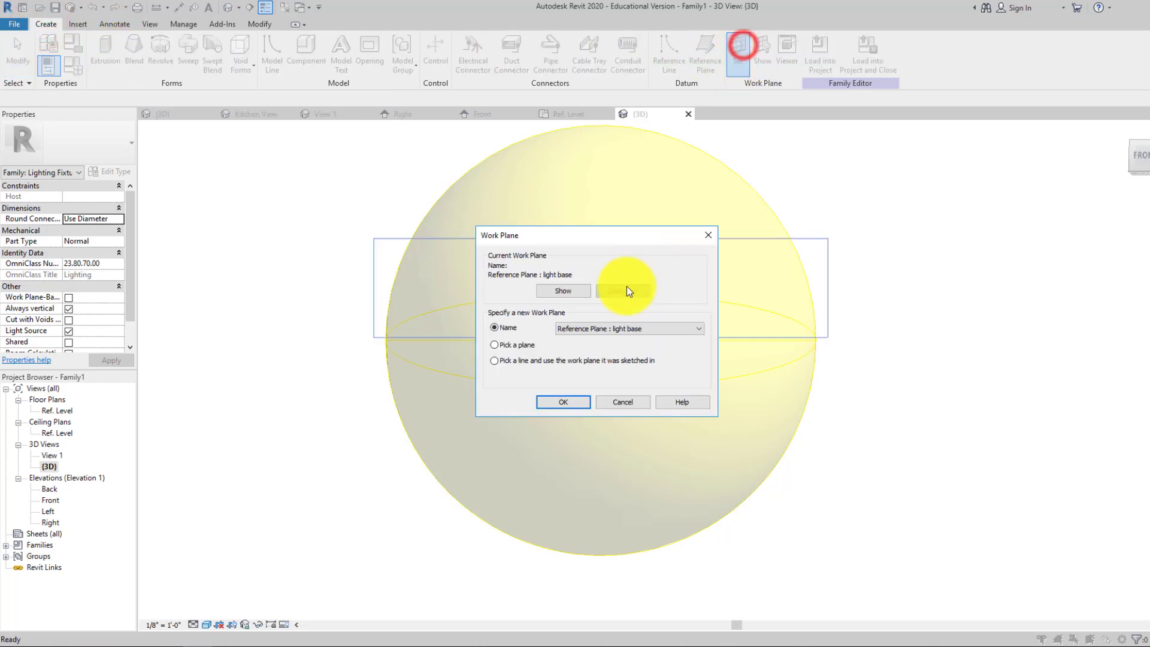
pyautogui.click(520, 351)
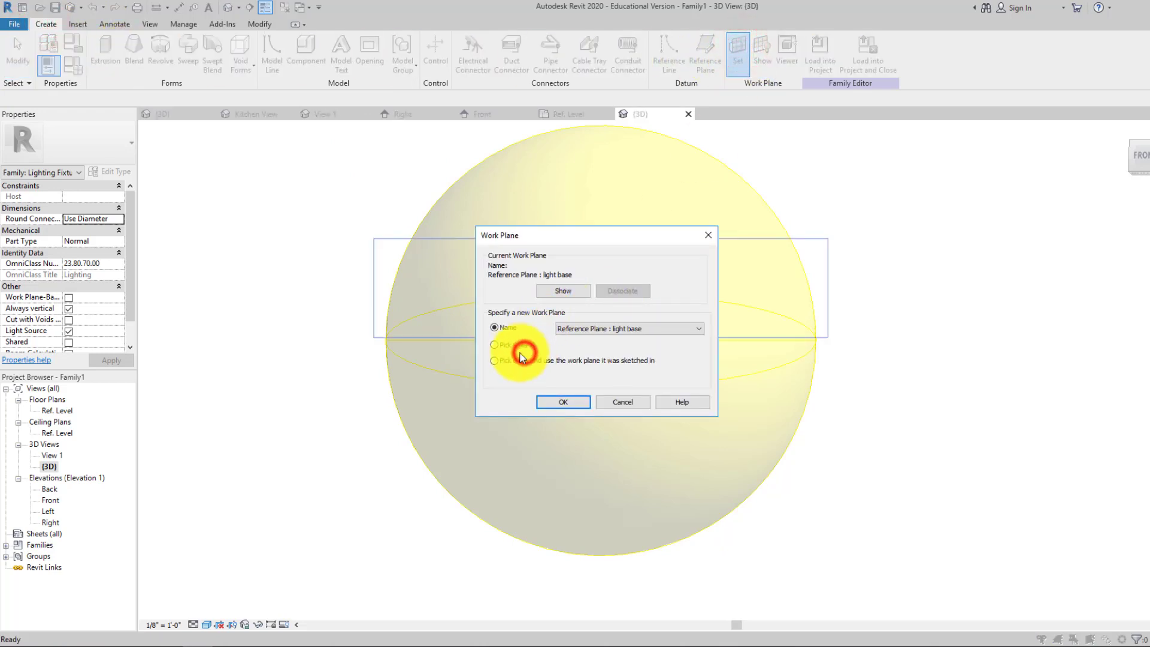
pyautogui.click(556, 401)
pyautogui.scroll(2, 611, 291)
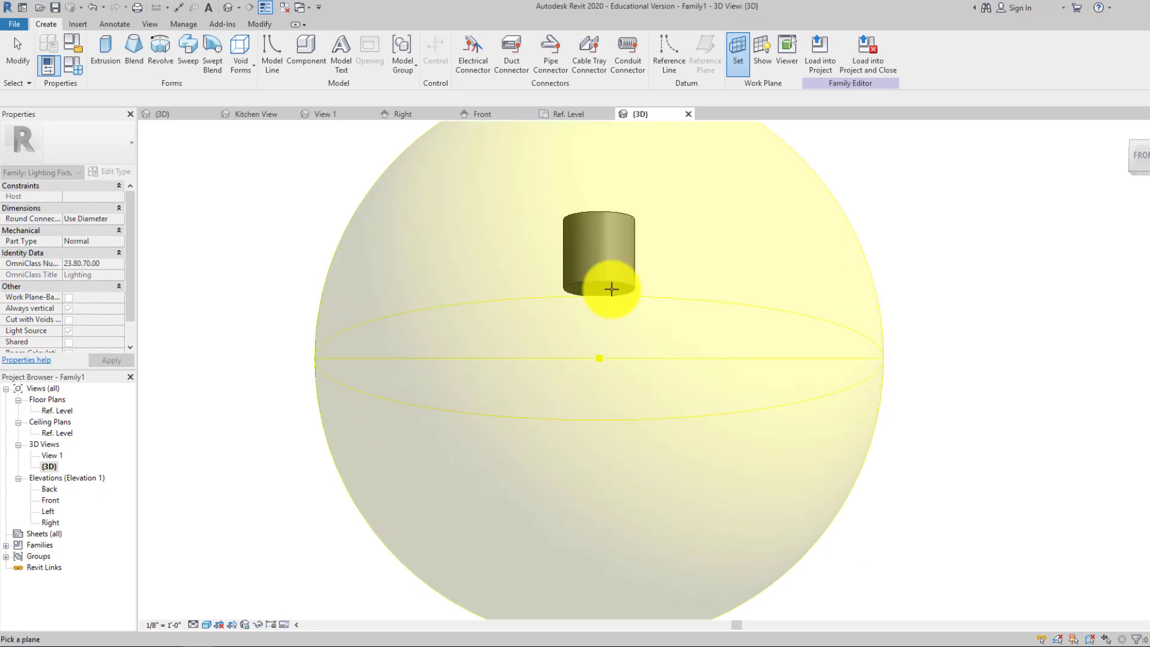
pyautogui.click(622, 291)
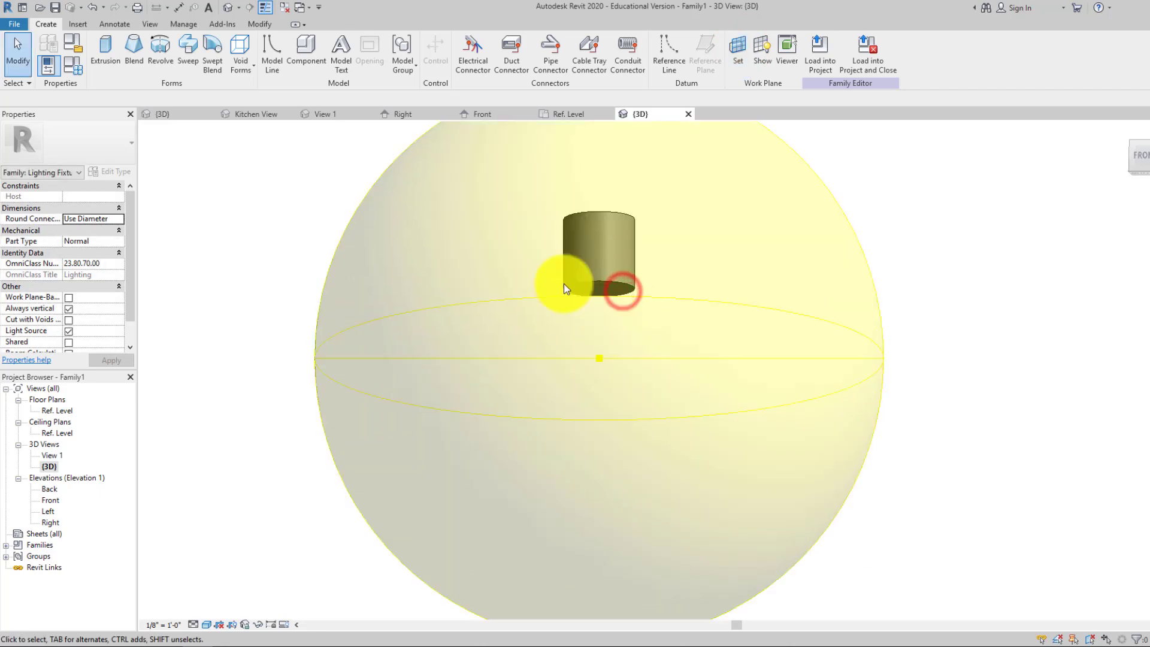
# Start an extrusion and sketch two concentric circles on the cylinder's underside, the outer with a 1 1/2" radius and the inner slightly smaller.
pyautogui.click(106, 56)
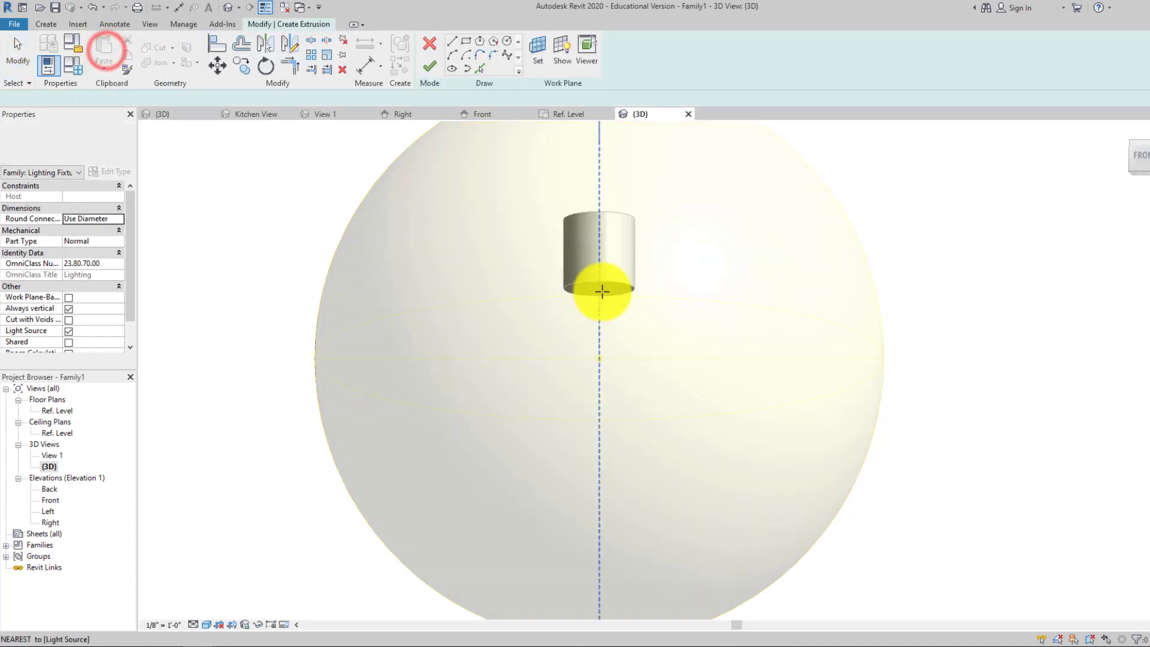
pyautogui.scroll(-2, 598, 290)
pyautogui.scroll(5, 607, 292)
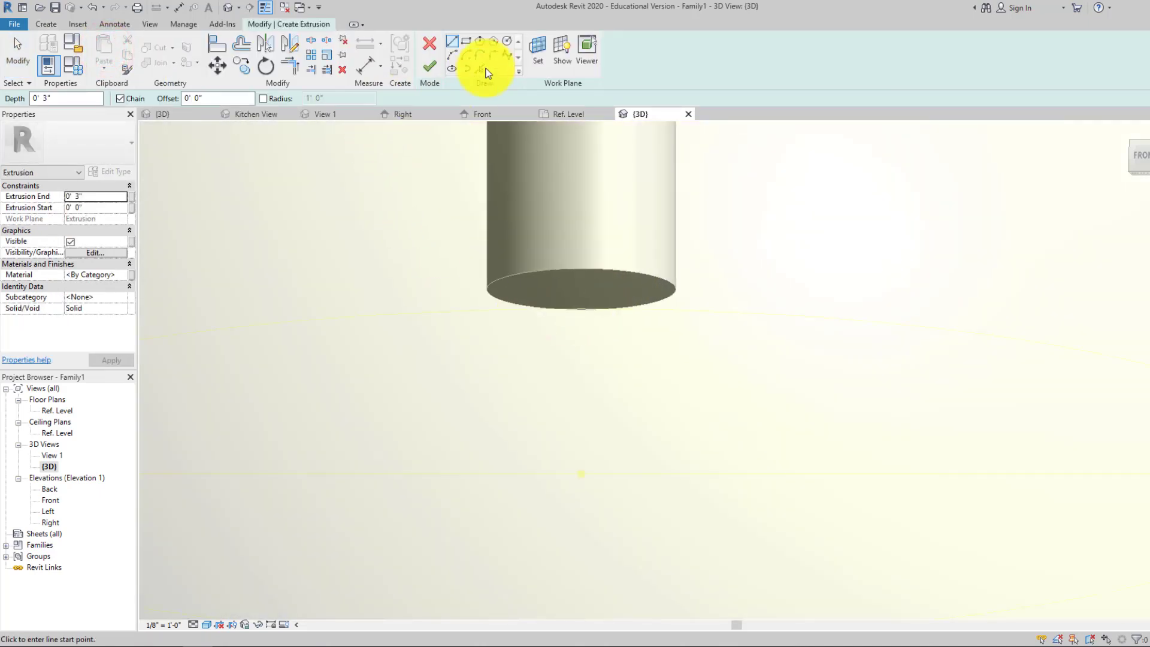
pyautogui.click(507, 41)
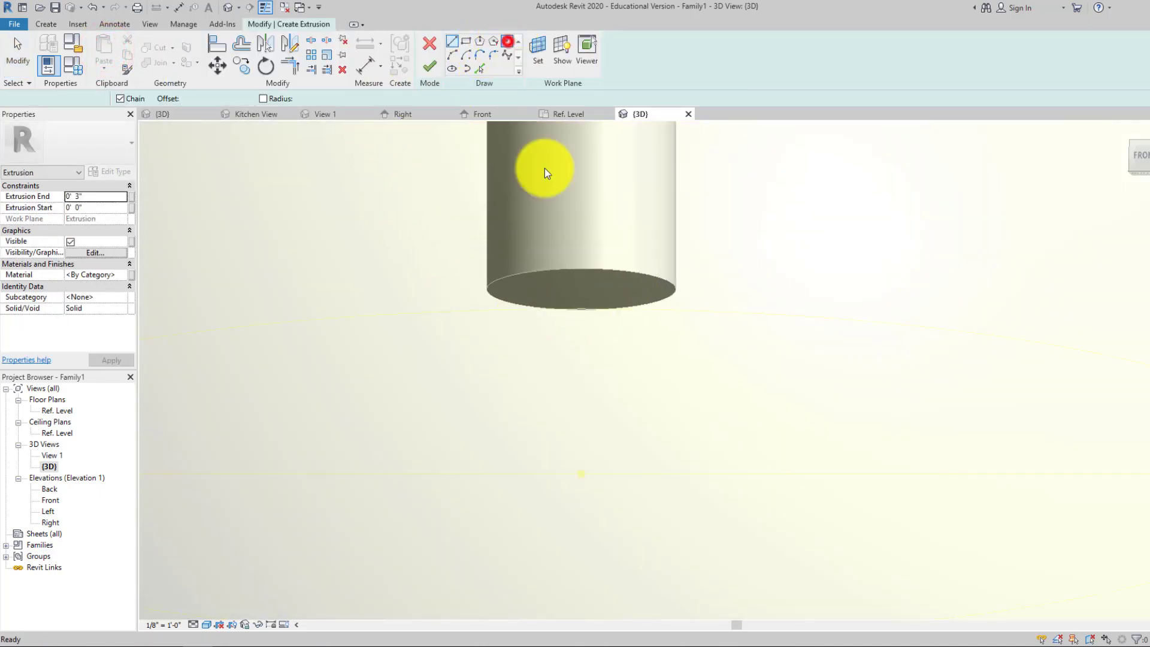
pyautogui.click(582, 293)
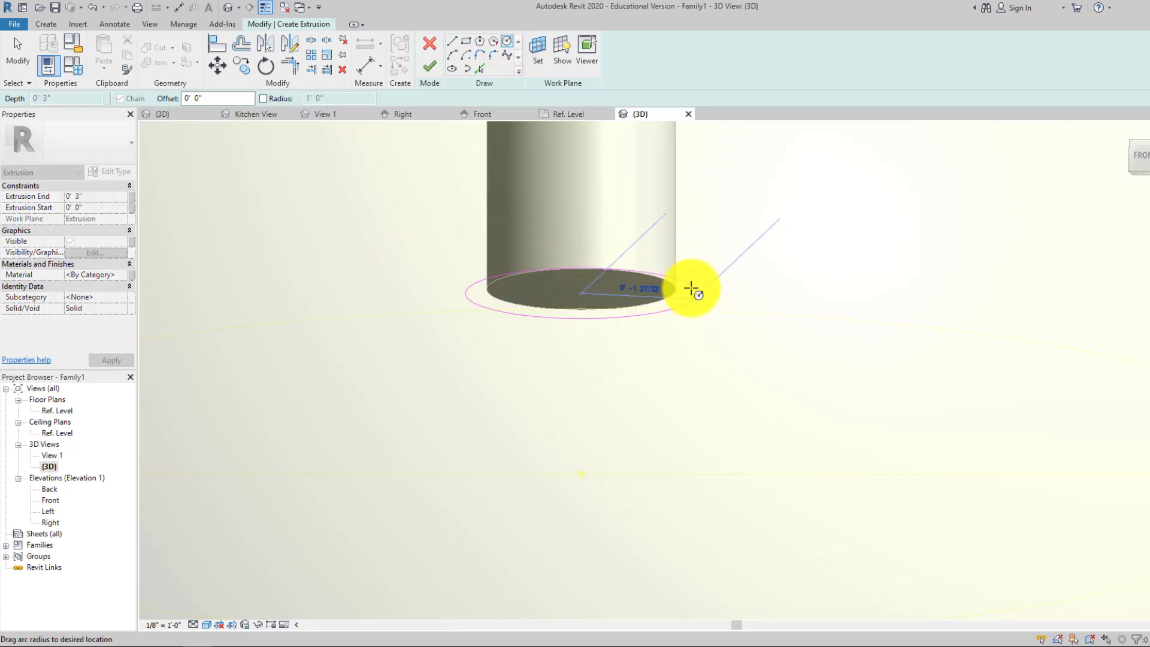
pyautogui.press('Escape')
pyautogui.click(1140, 175)
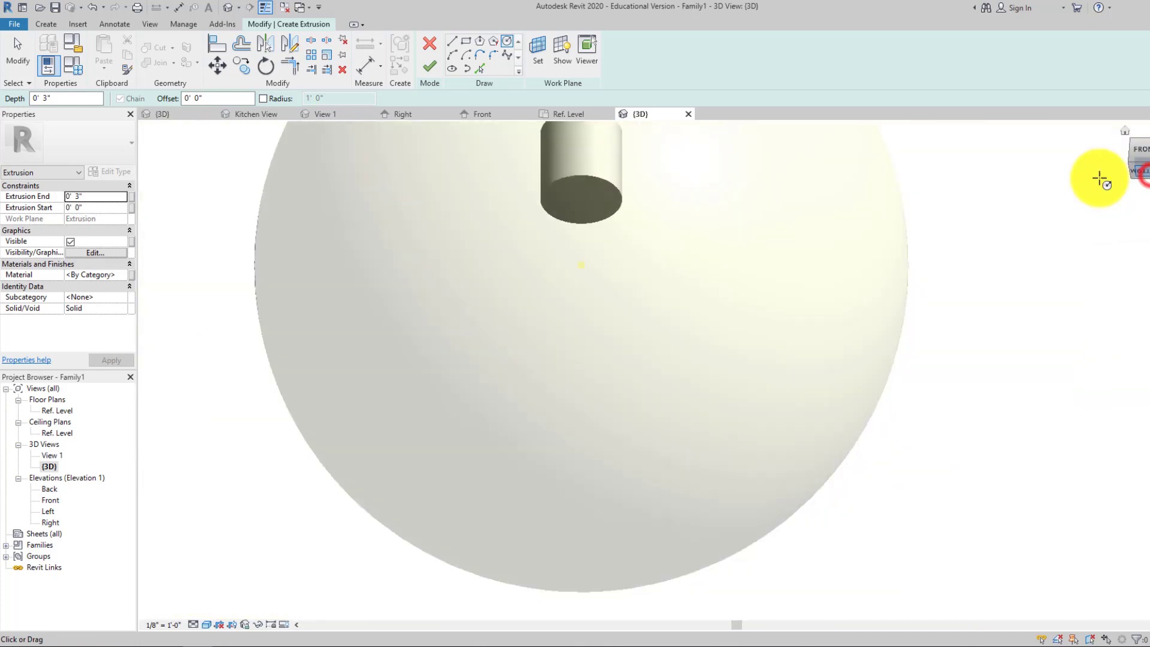
pyautogui.scroll(5, 658, 364)
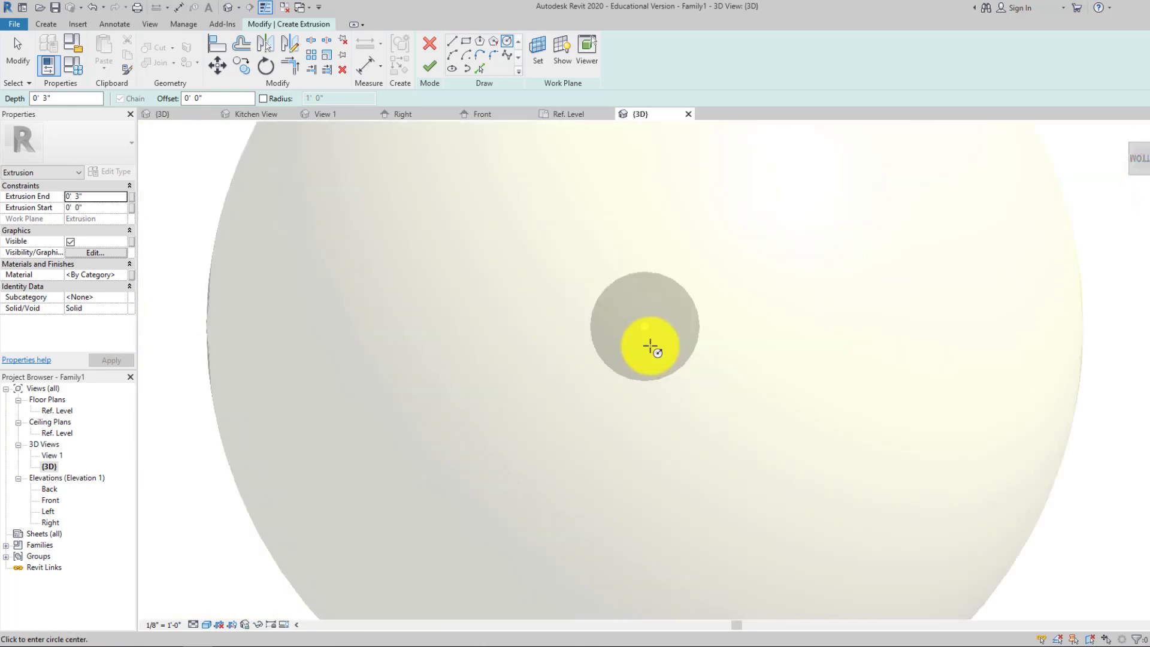
pyautogui.click(645, 326)
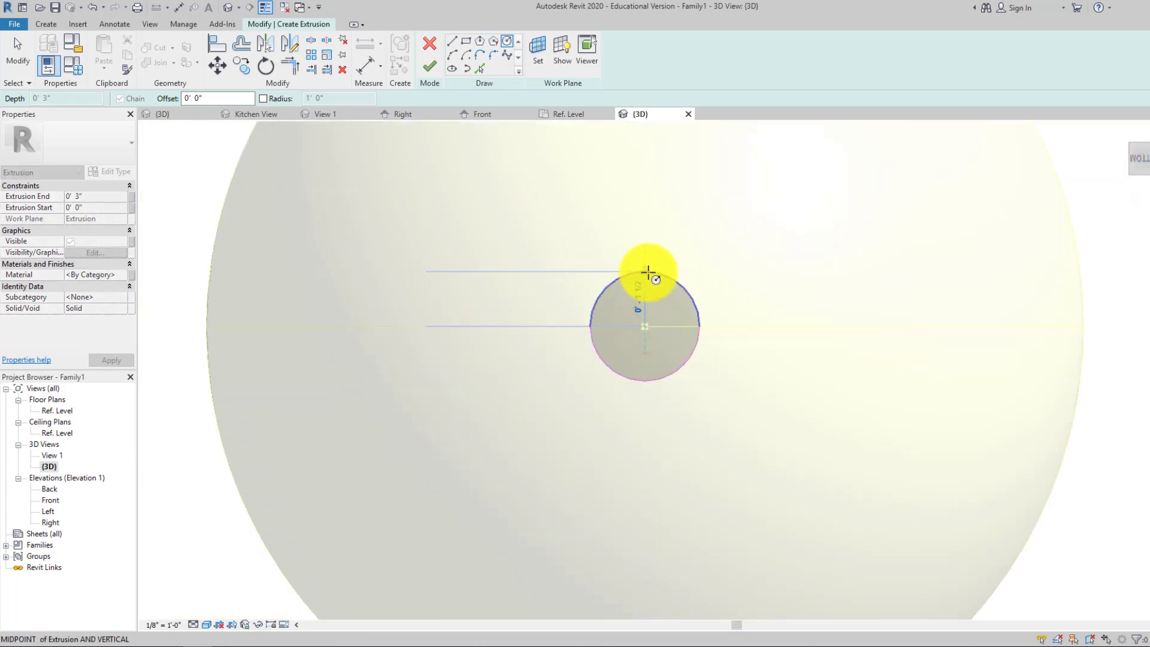
pyautogui.click(648, 273)
pyautogui.click(643, 328)
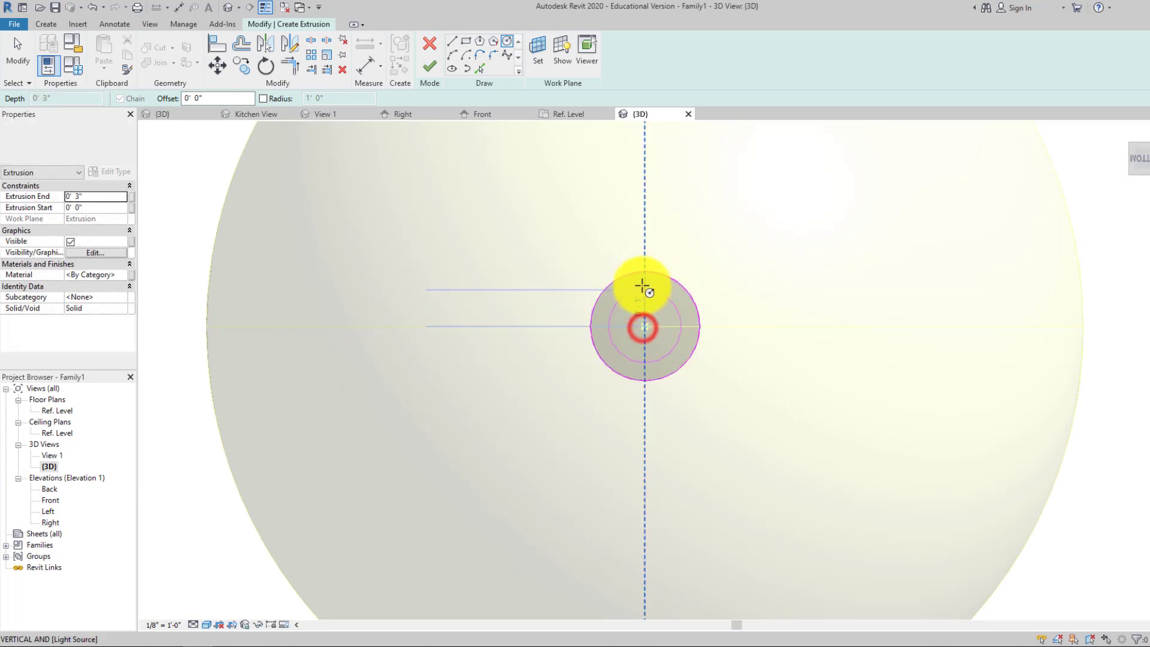
pyautogui.click(642, 282)
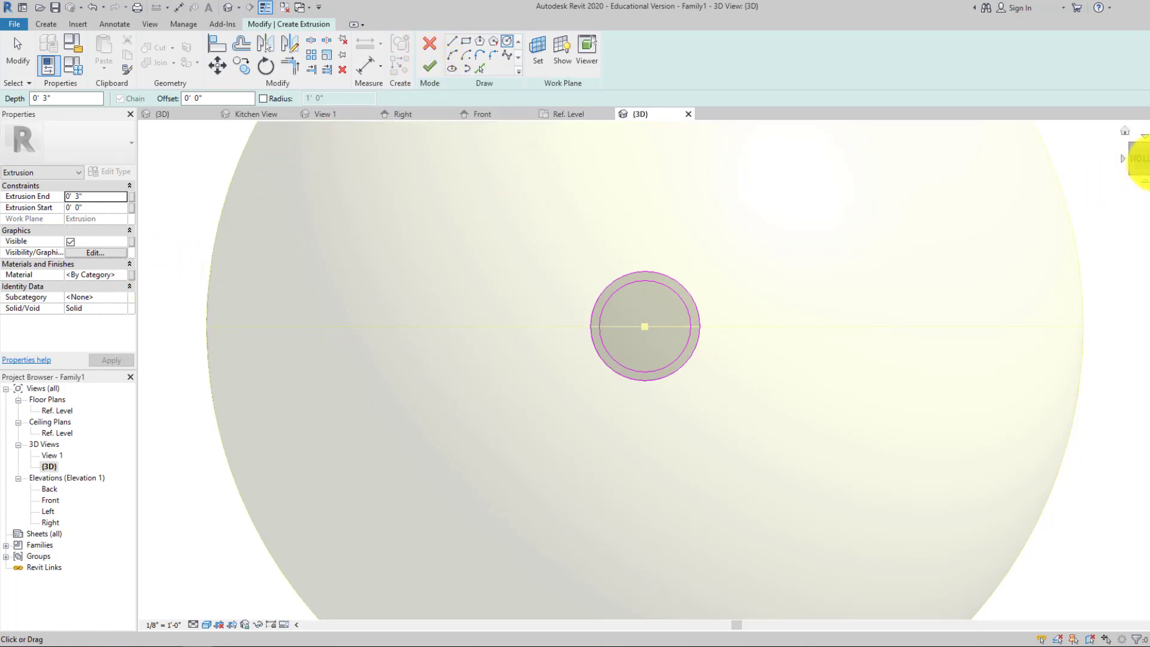
# Finish the hollow tube extrusion below the cylinder, set its extrusion end to 4" and deselect it.
pyautogui.moveTo(1131, 157); pyautogui.dragTo(1094, 247)
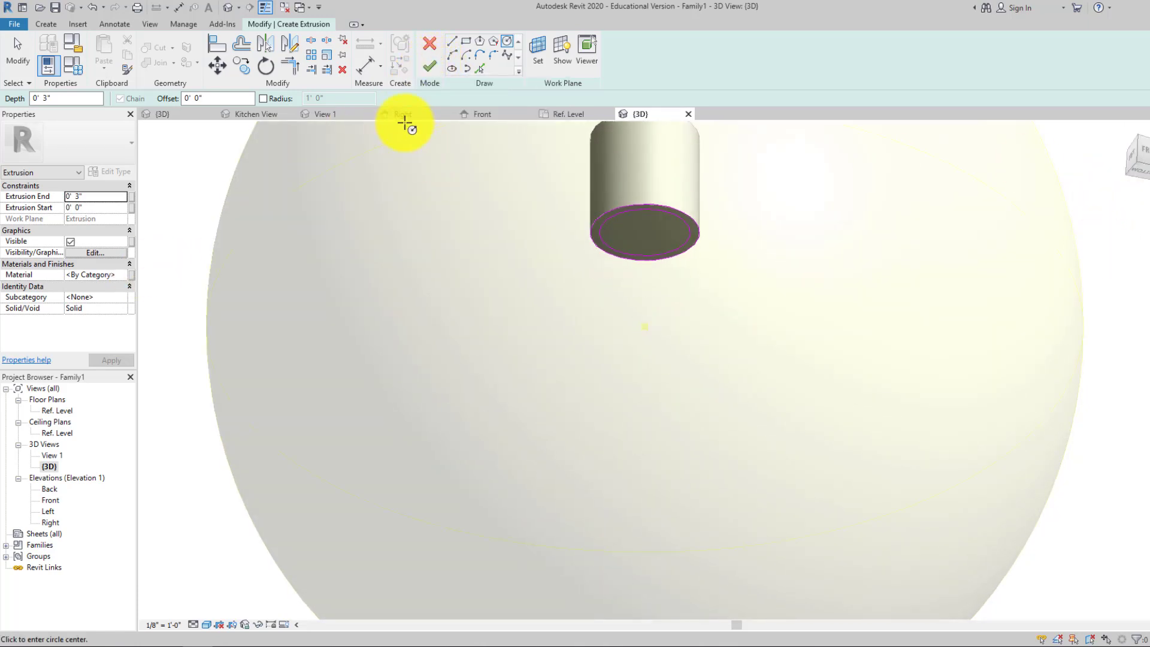
pyautogui.click(432, 69)
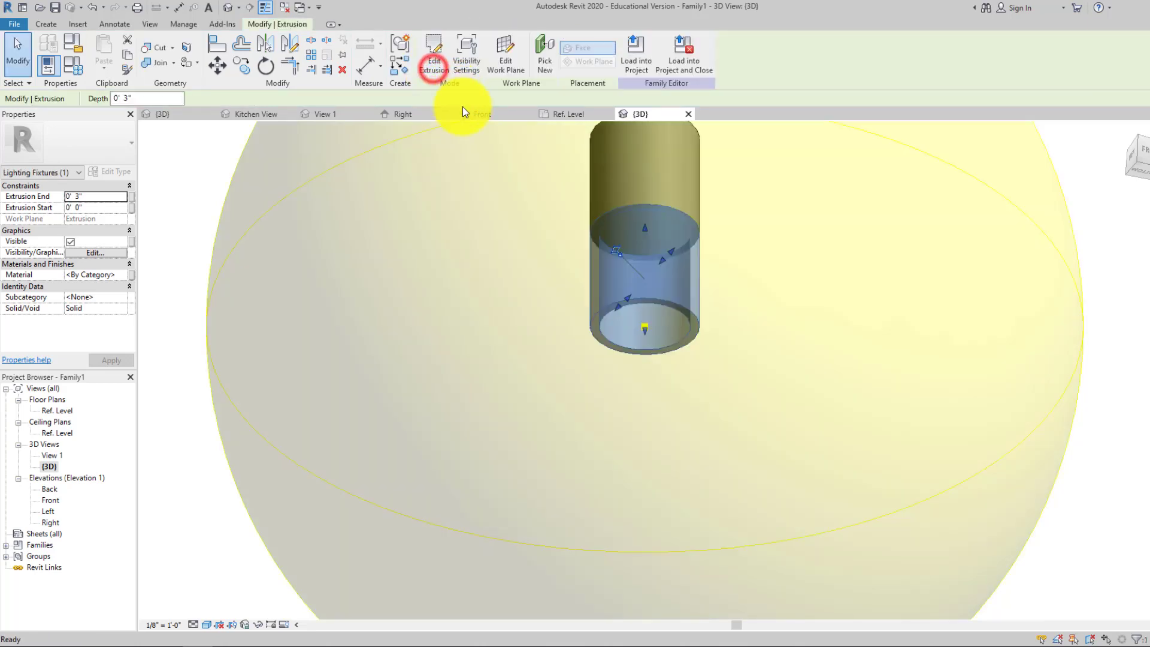
pyautogui.click(1129, 157)
pyautogui.scroll(-5, 612, 426)
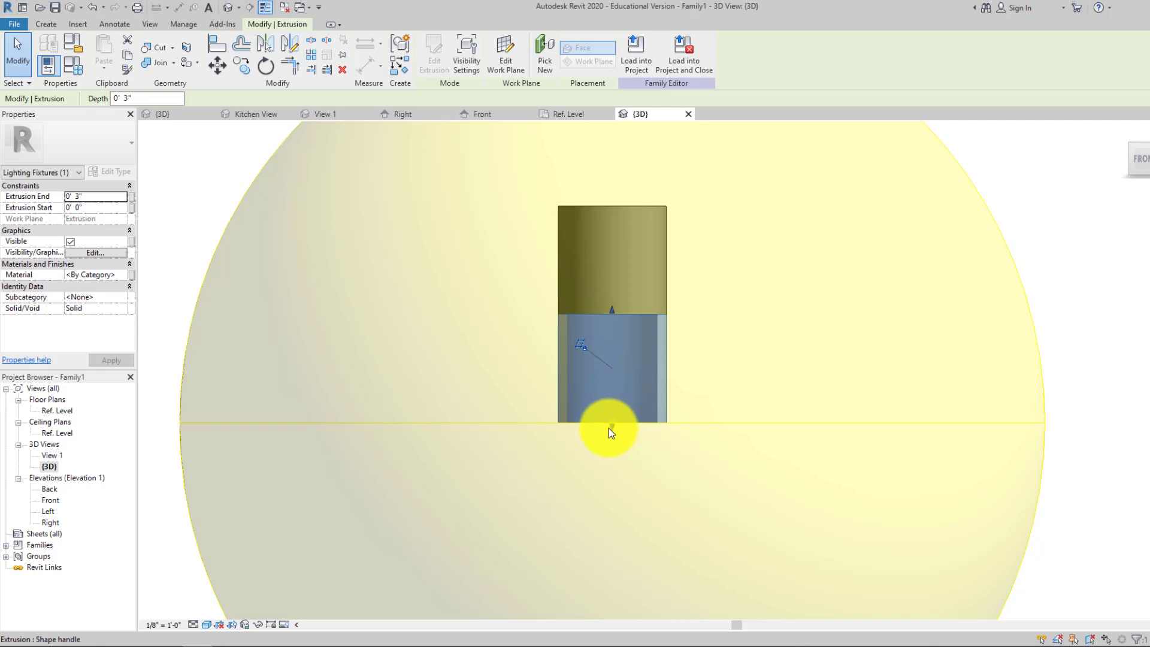
pyautogui.click(69, 185)
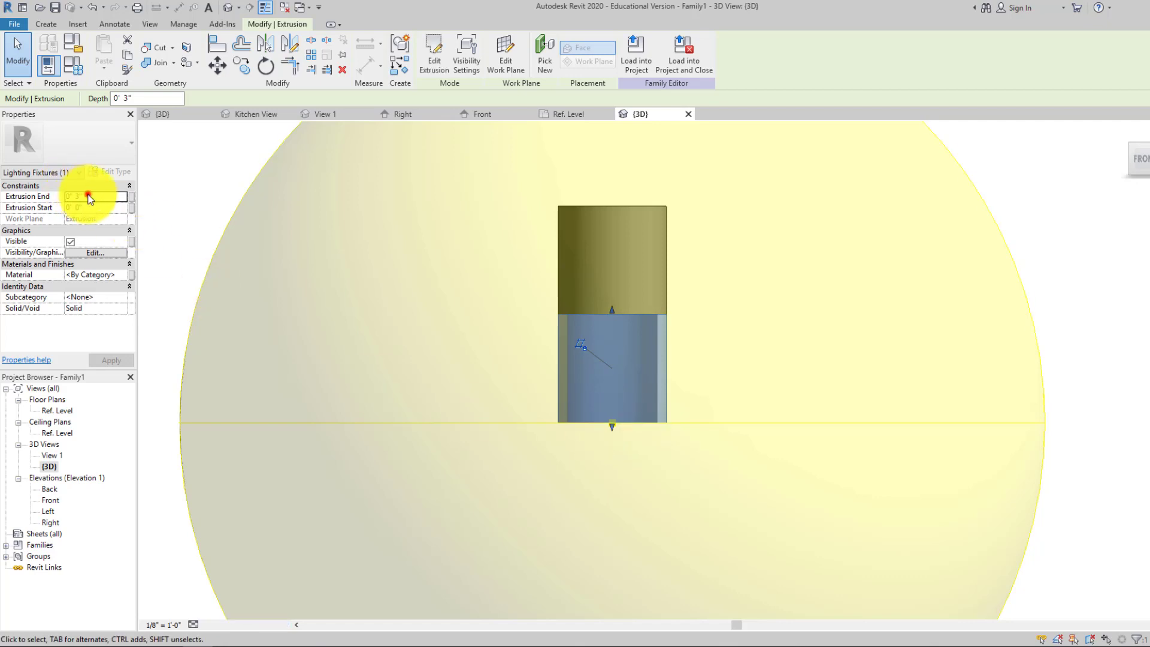
pyautogui.click(89, 196)
pyautogui.write('4')
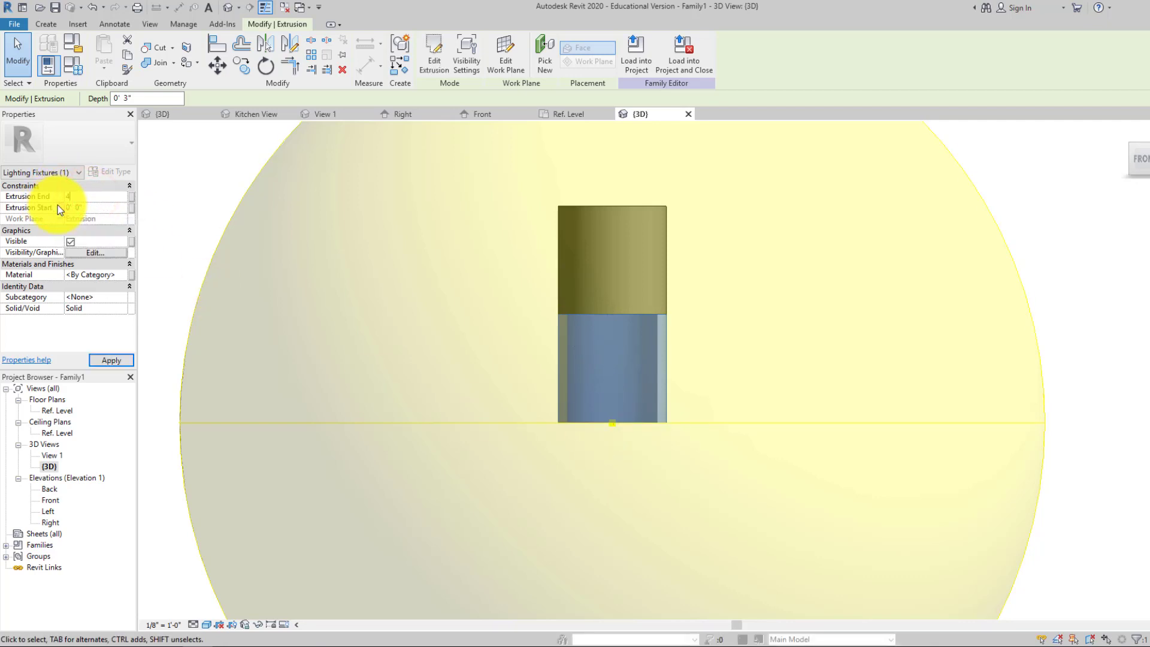
pyautogui.press('Return')
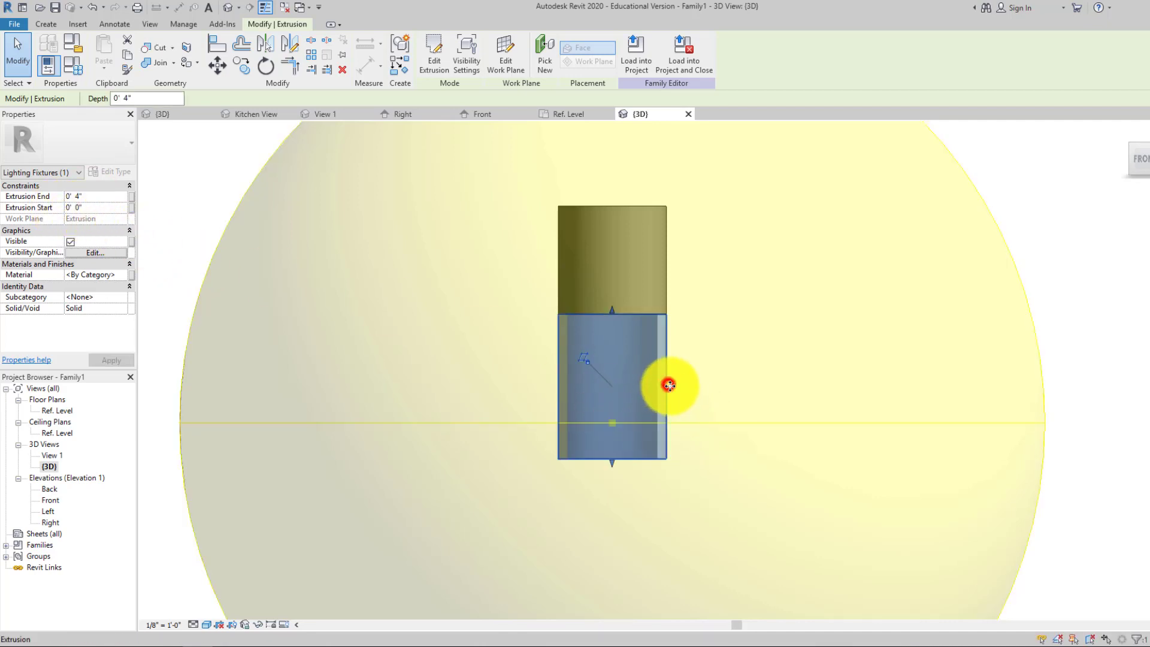
pyautogui.click(730, 412)
# Assign the Glass material to the hollow tube extrusion and deselect it.
pyautogui.click(656, 383)
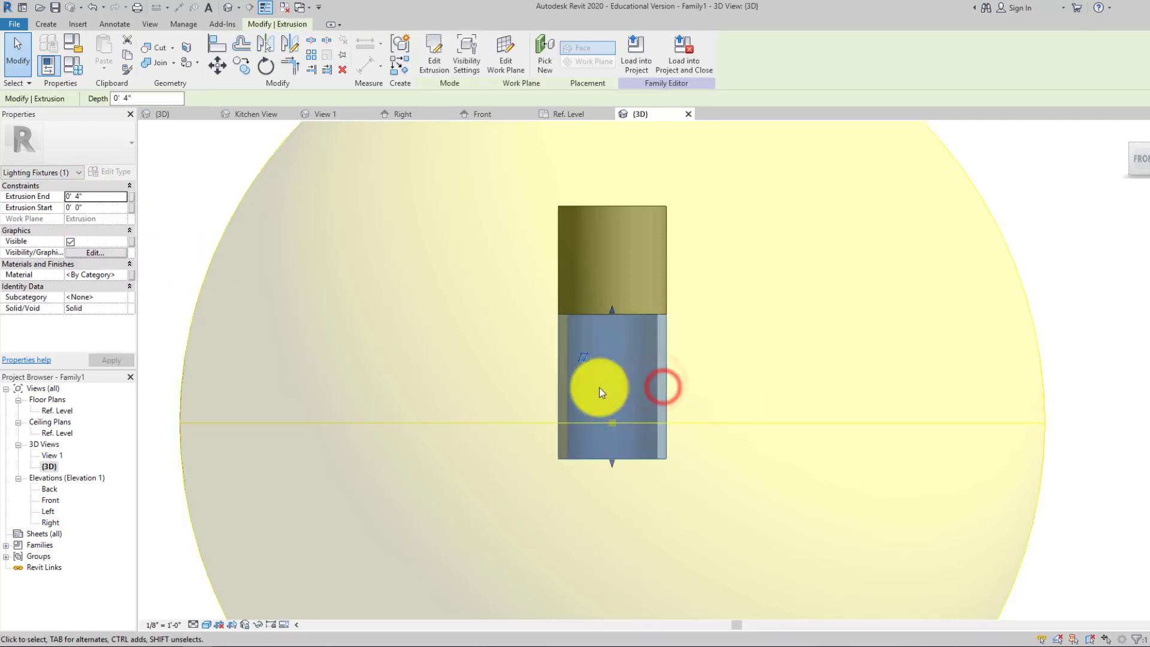
pyautogui.click(122, 277)
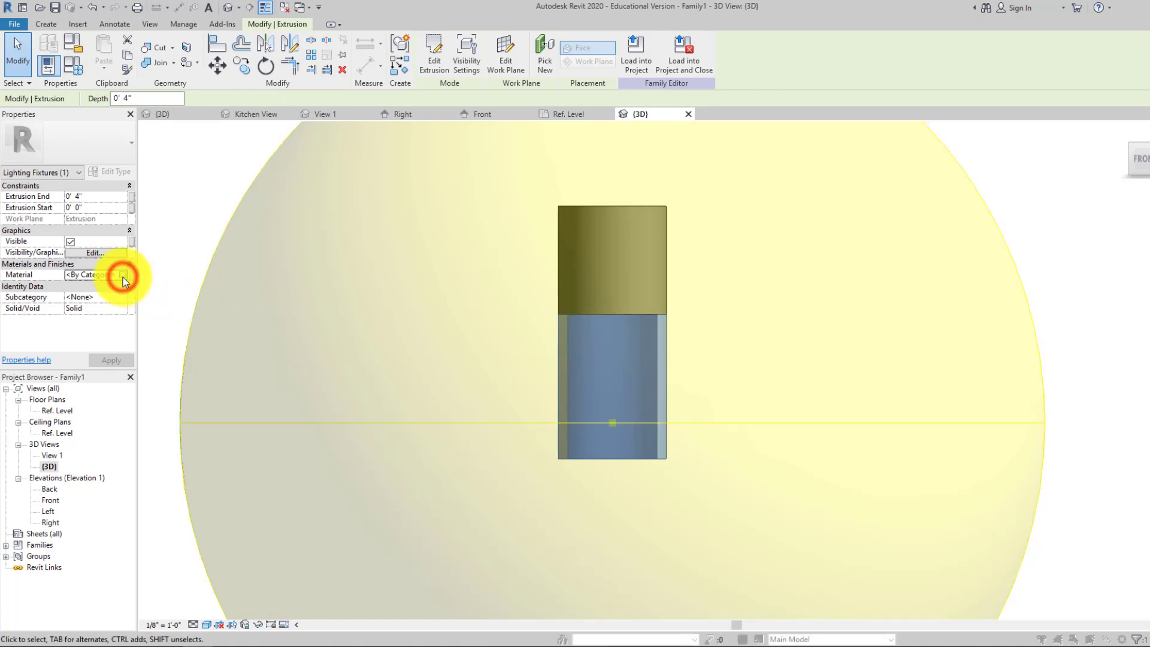
pyautogui.click(122, 275)
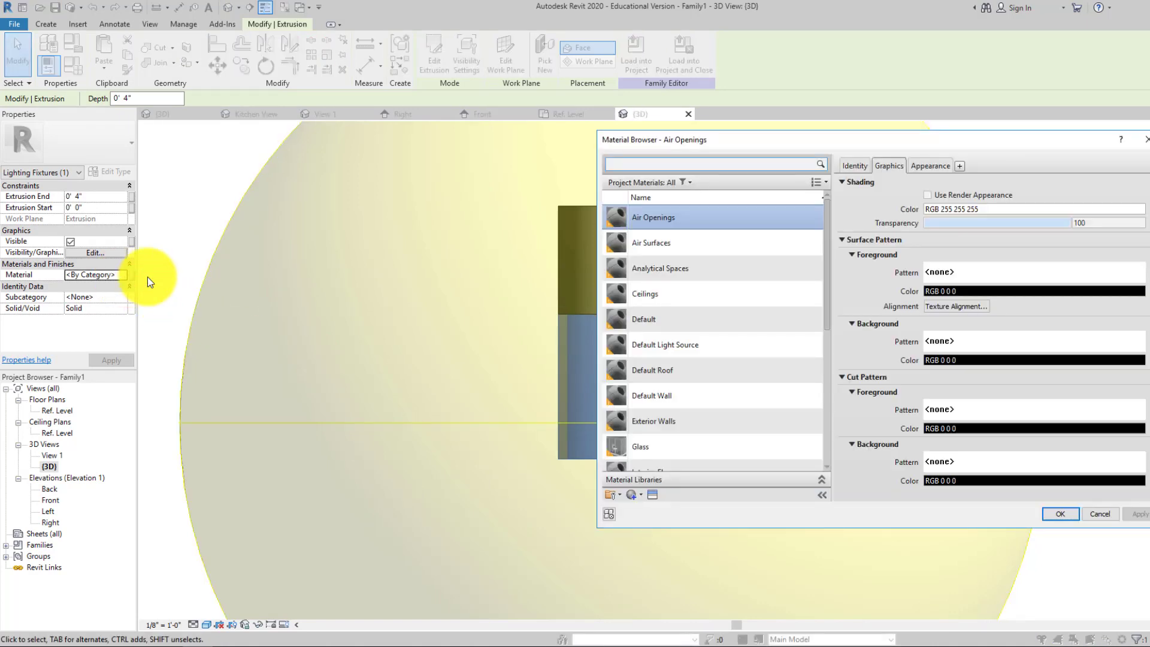
pyautogui.scroll(-3, 670, 419)
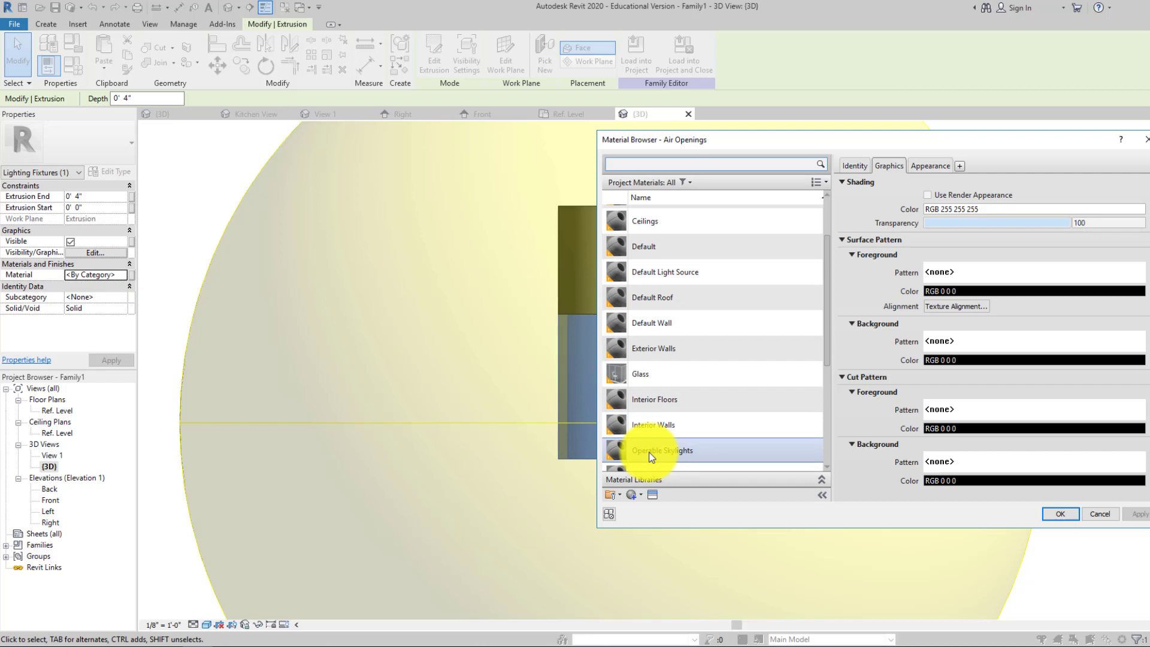
pyautogui.click(637, 377)
pyautogui.click(1058, 513)
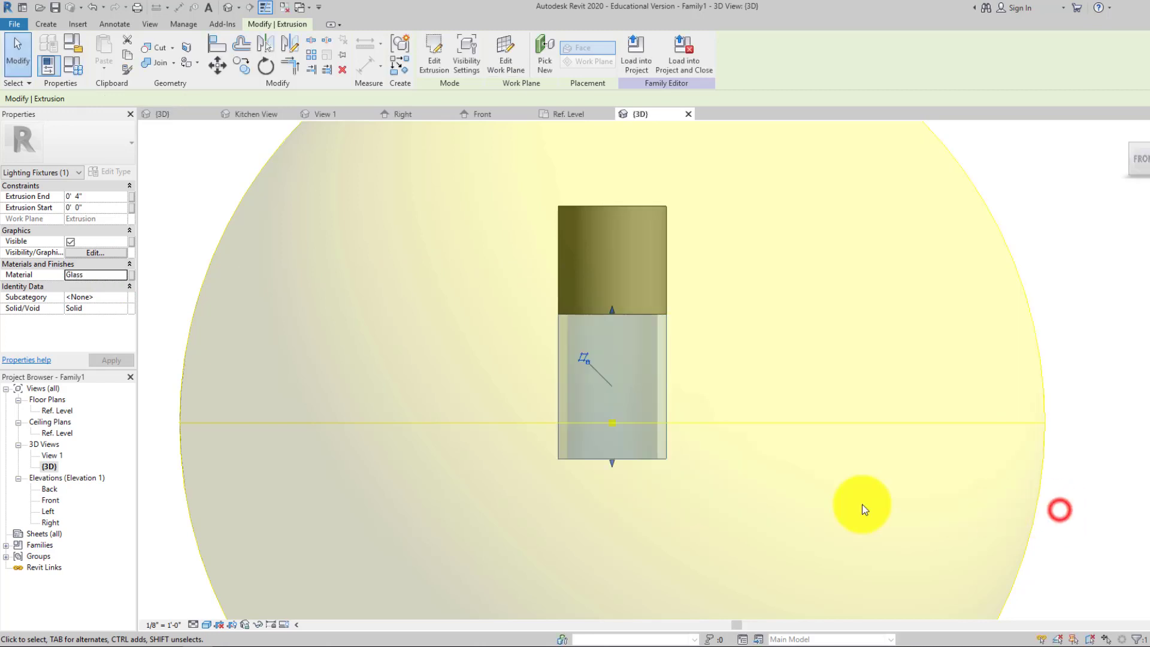
pyautogui.click(189, 208)
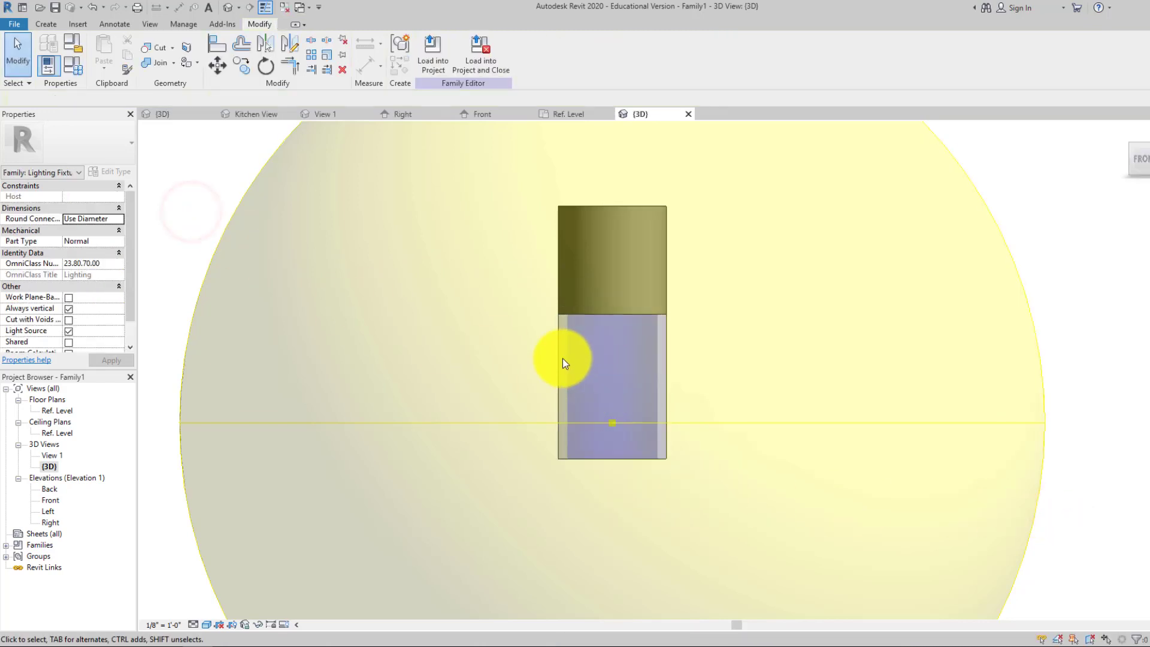
# Start a new extrusion and set its work plane by picking the top face of the fixture cylinder.
pyautogui.moveTo(636, 218); pyautogui.dragTo(653, 382, button='middle')
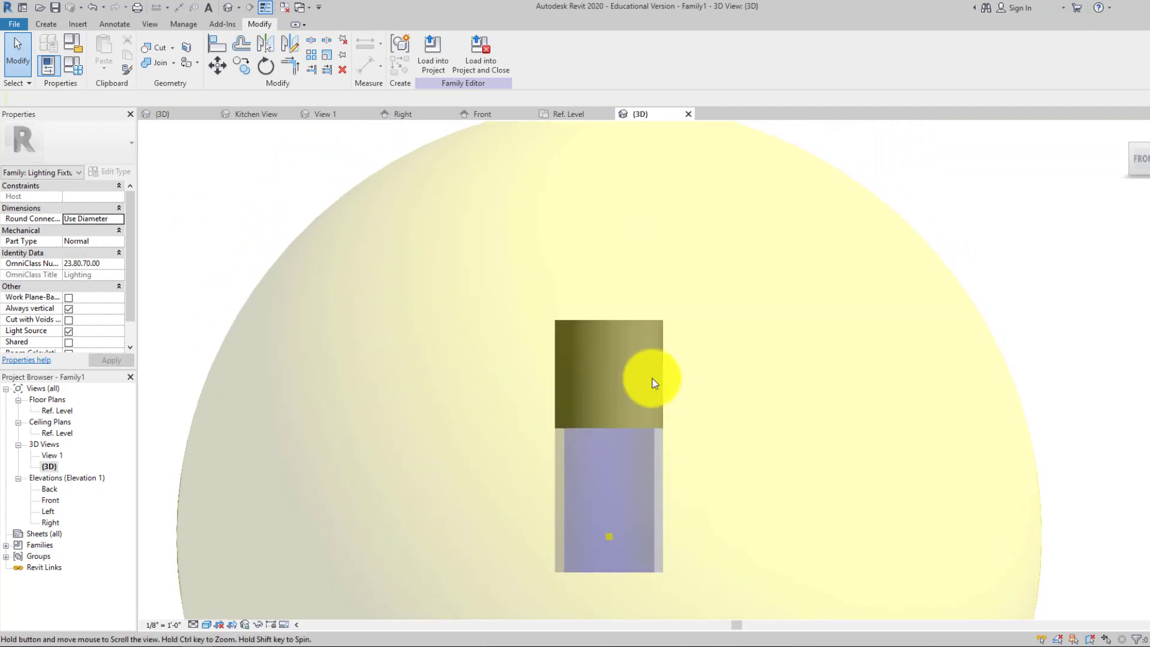
pyautogui.scroll(-1, 653, 382)
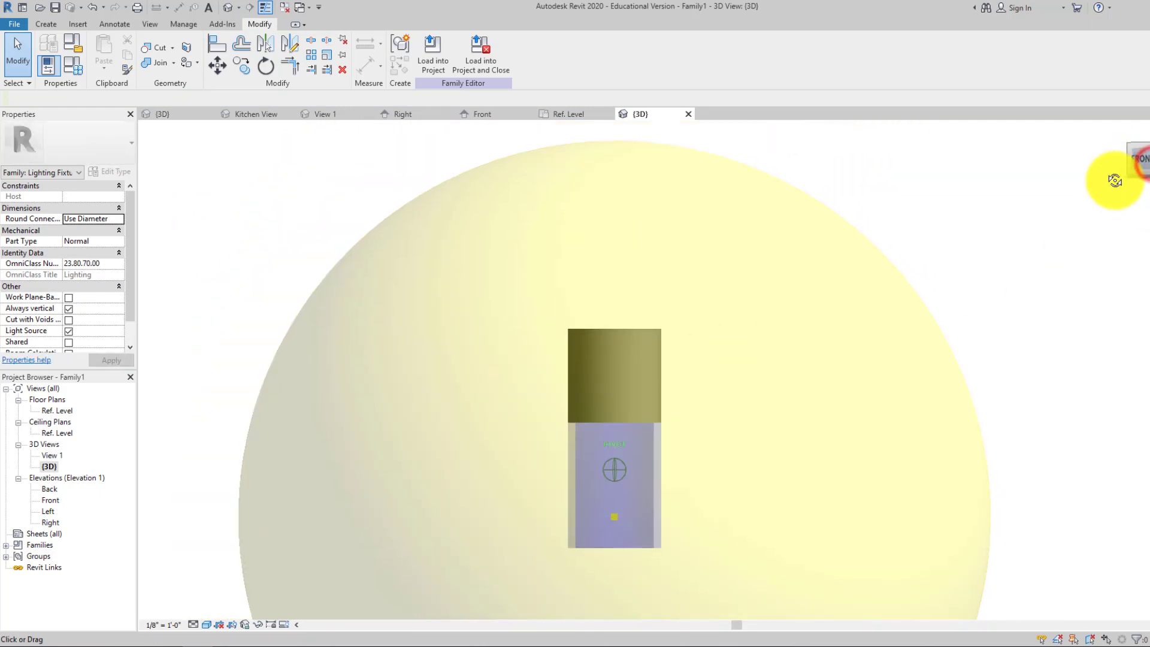
pyautogui.moveTo(1112, 180); pyautogui.dragTo(658, 372)
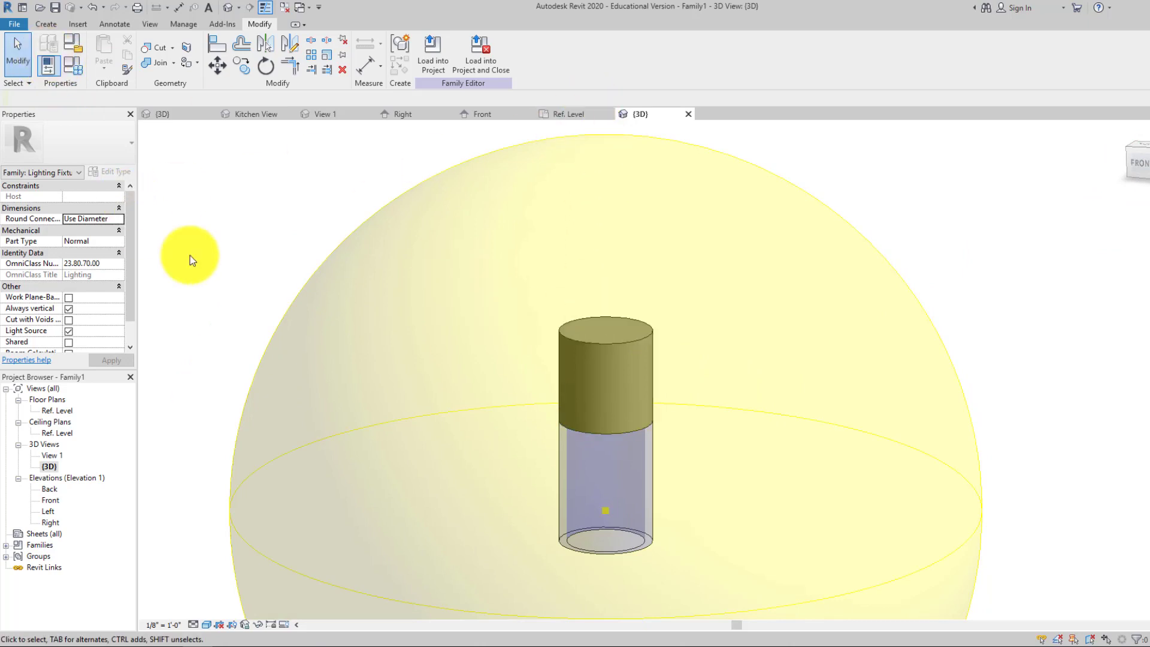
pyautogui.moveTo(393, 289); pyautogui.dragTo(375, 366, button='middle')
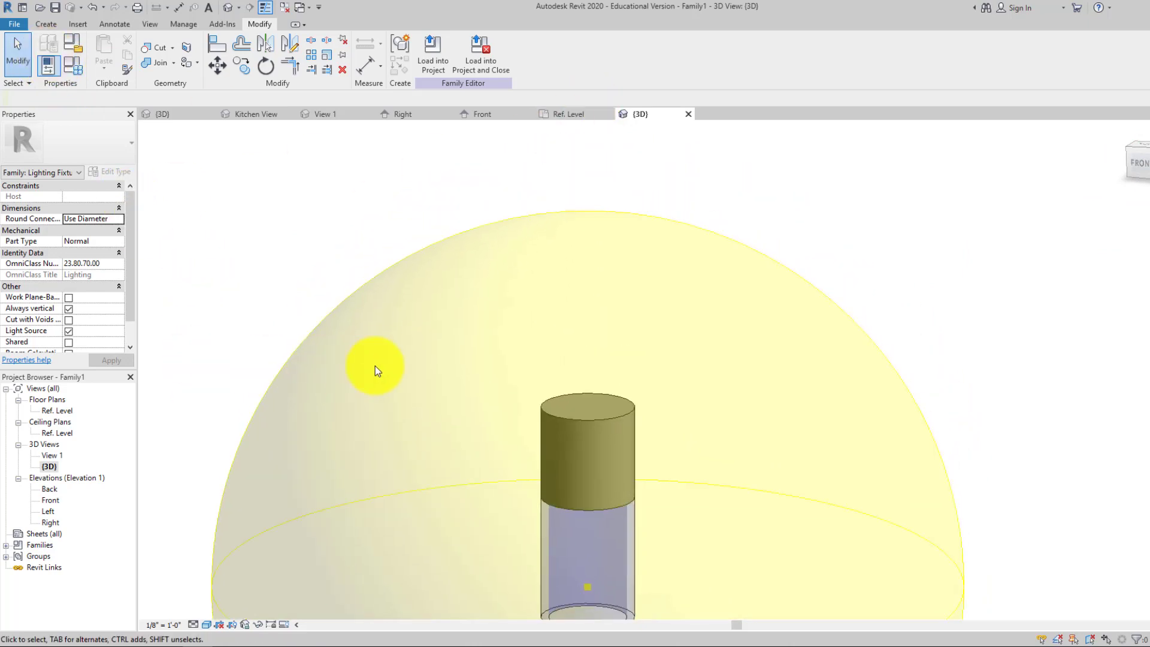
pyautogui.click(43, 24)
pyautogui.click(93, 48)
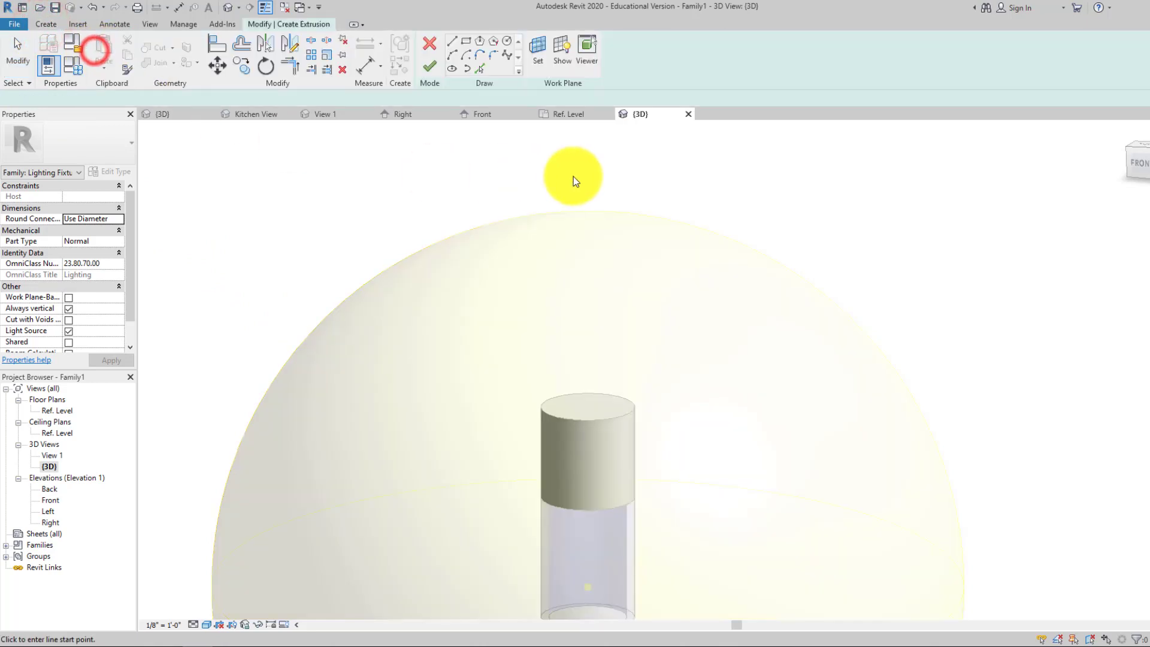
pyautogui.click(536, 50)
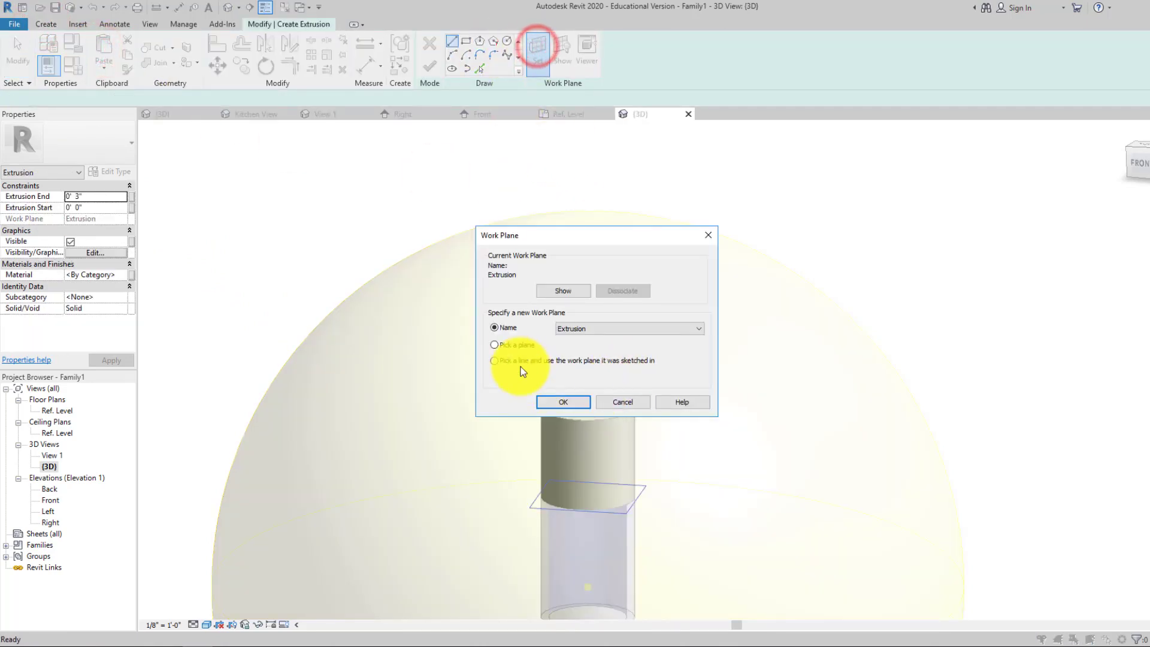
pyautogui.click(566, 402)
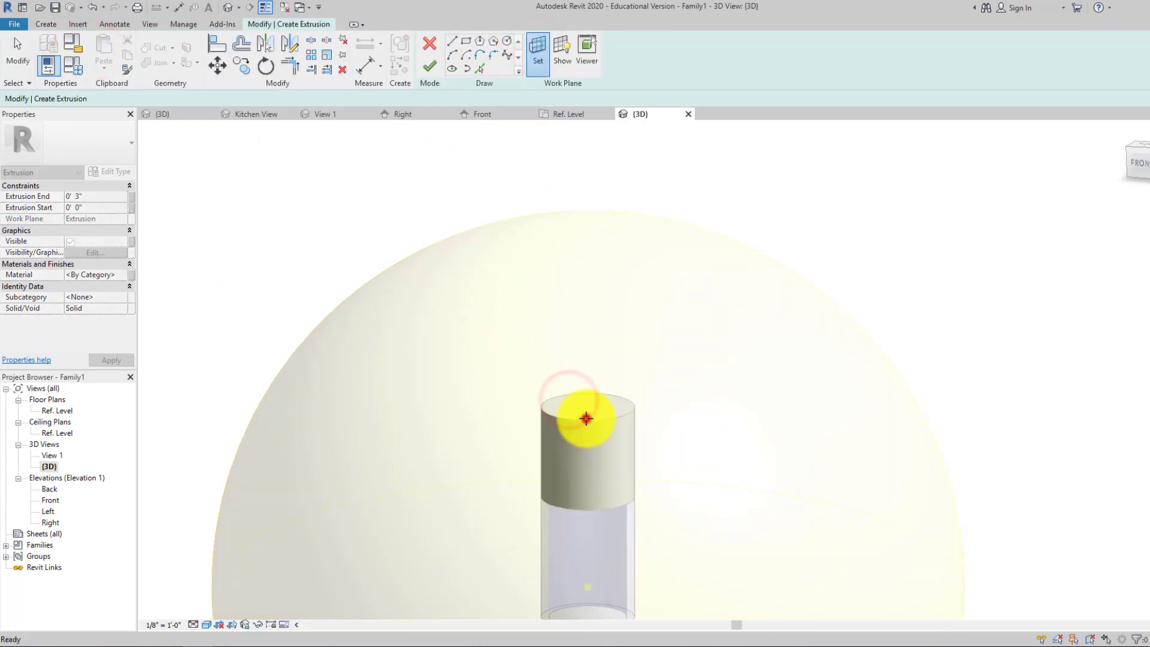
pyautogui.click(585, 418)
# Sketch a circle of about 1/4" radius at the center of the cylinder's top face and finish the 3" extrusion.
pyautogui.click(1143, 141)
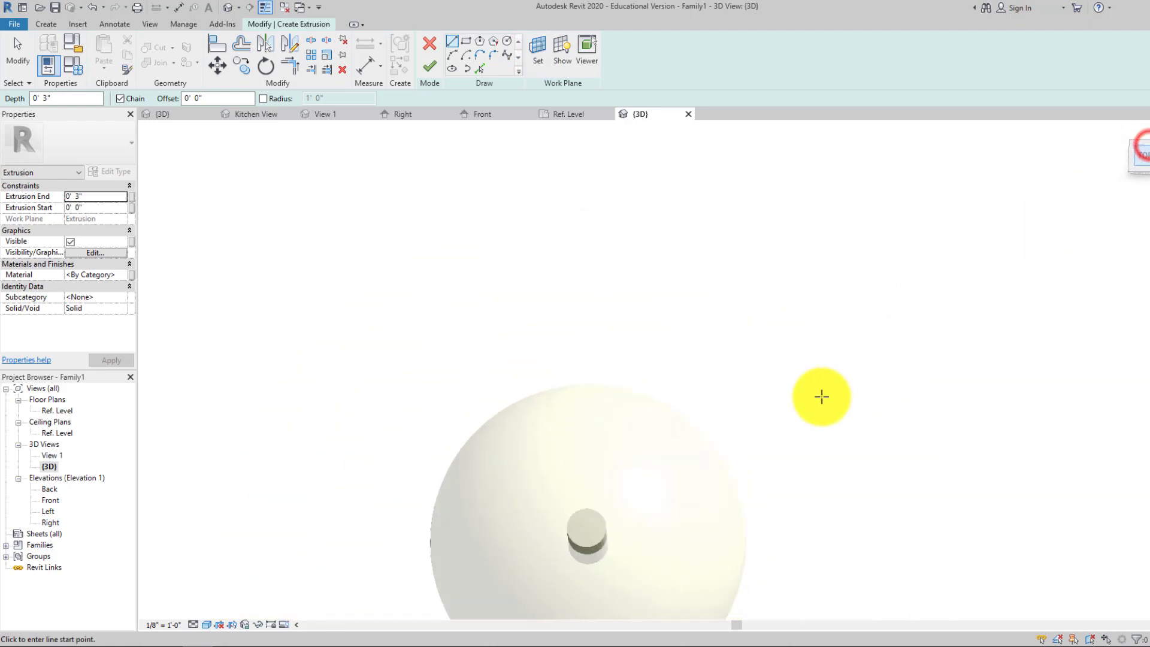
pyautogui.scroll(5, 660, 372)
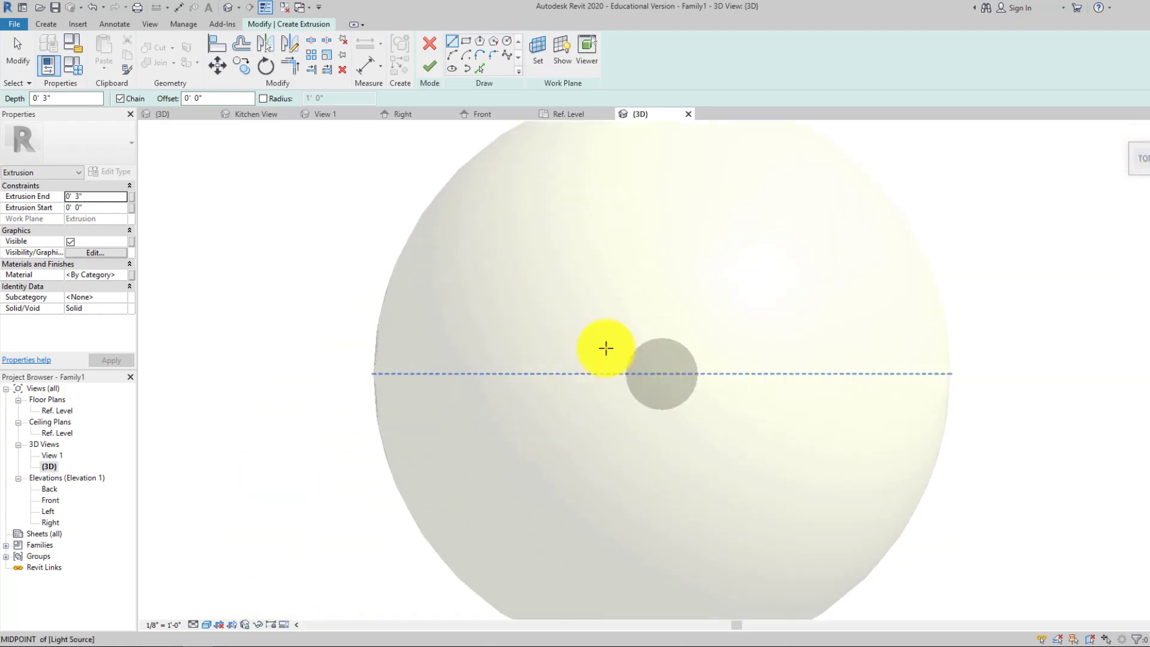
pyautogui.click(508, 43)
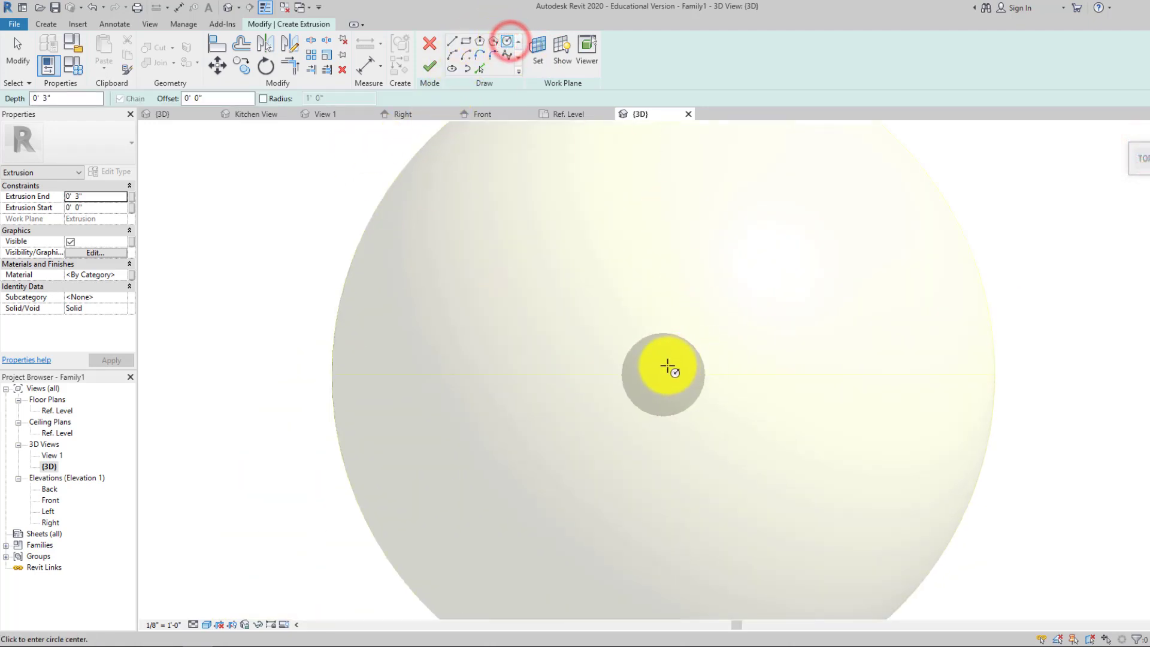
pyautogui.click(663, 367)
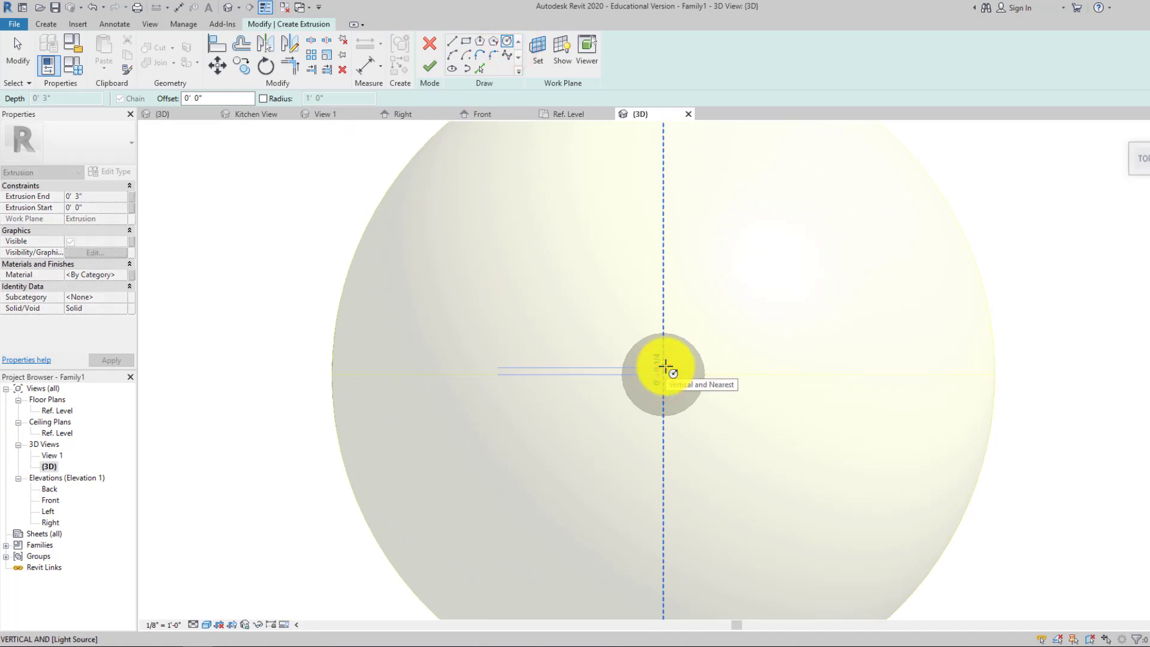
pyautogui.click(664, 369)
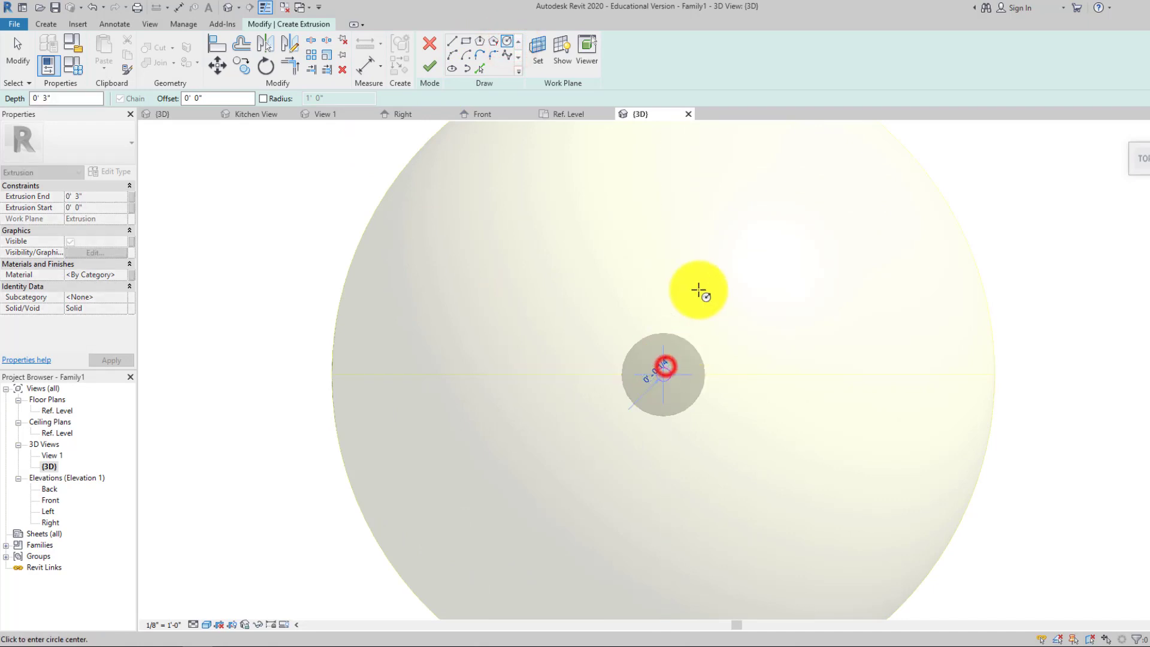
pyautogui.click(427, 67)
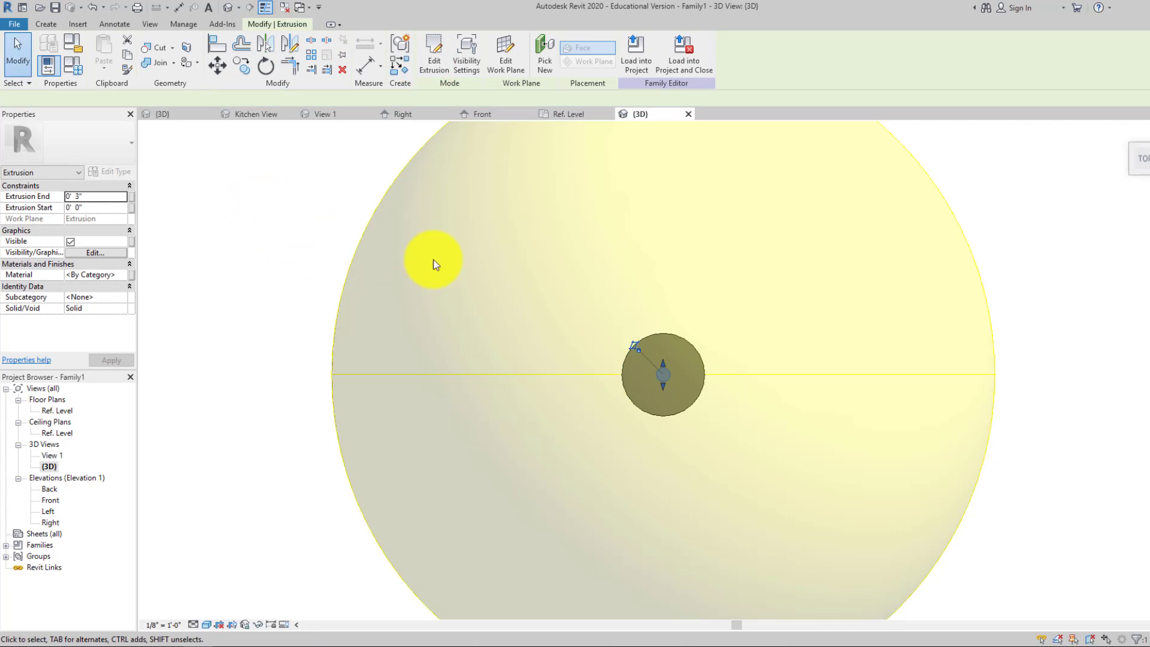
# In the Front elevation, stretch the thin rod upward to a length of about 2' 8 1/2" and deselect it.
pyautogui.click(1137, 169)
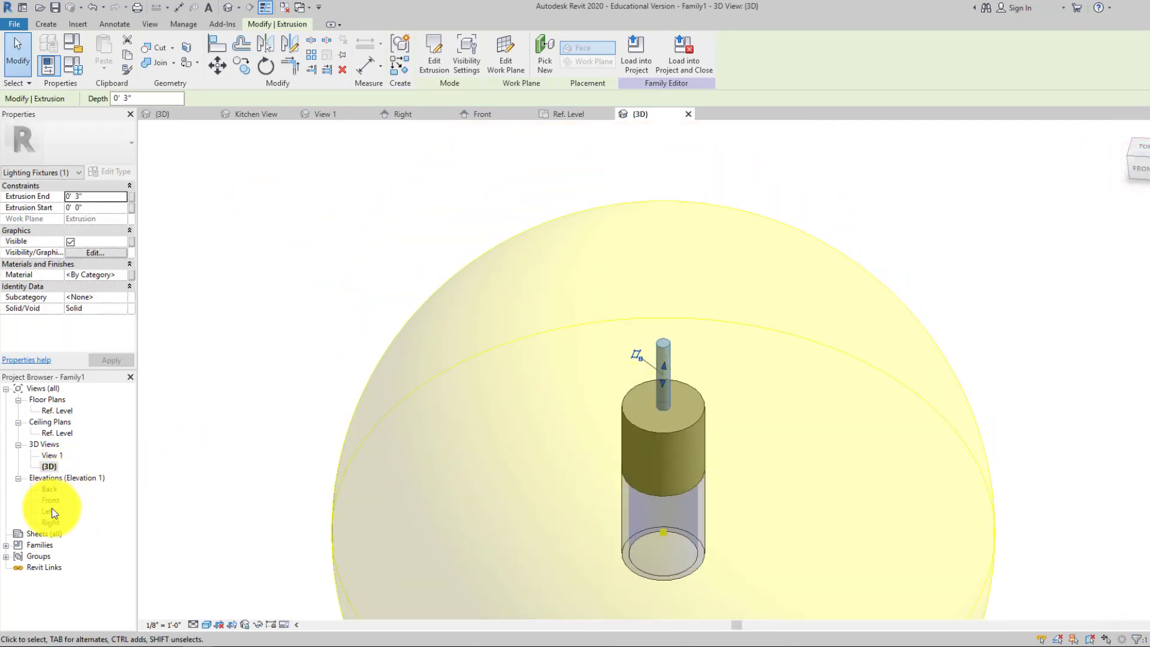
pyautogui.doubleClick(51, 501)
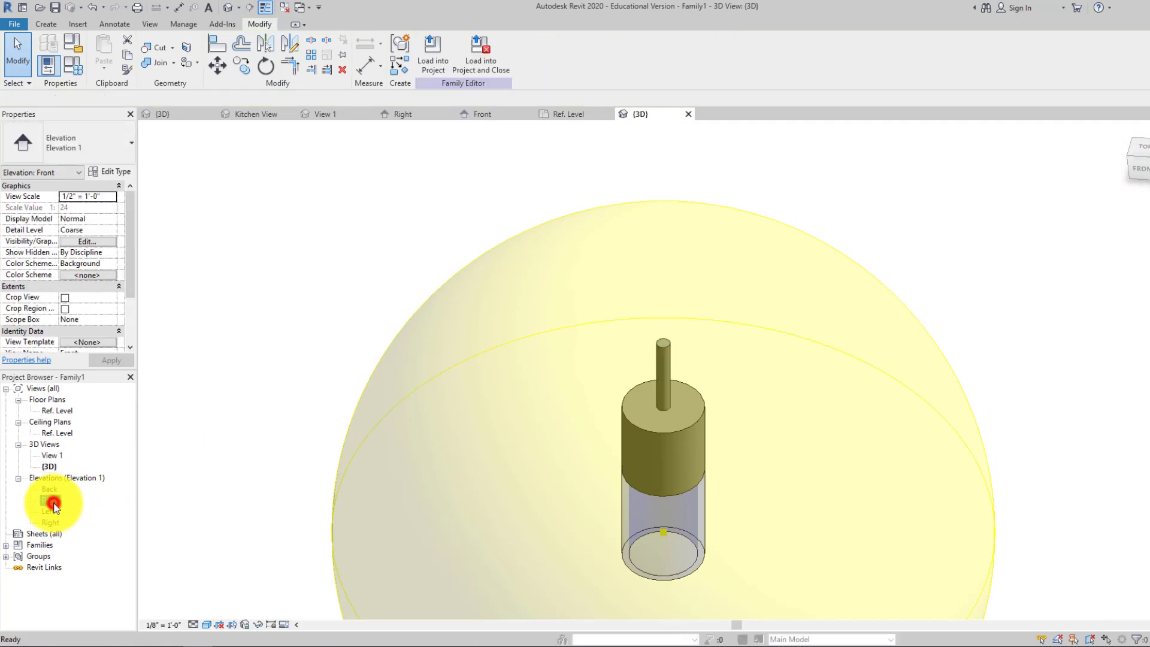
pyautogui.moveTo(522, 333); pyautogui.dragTo(528, 218)
pyautogui.click(585, 277)
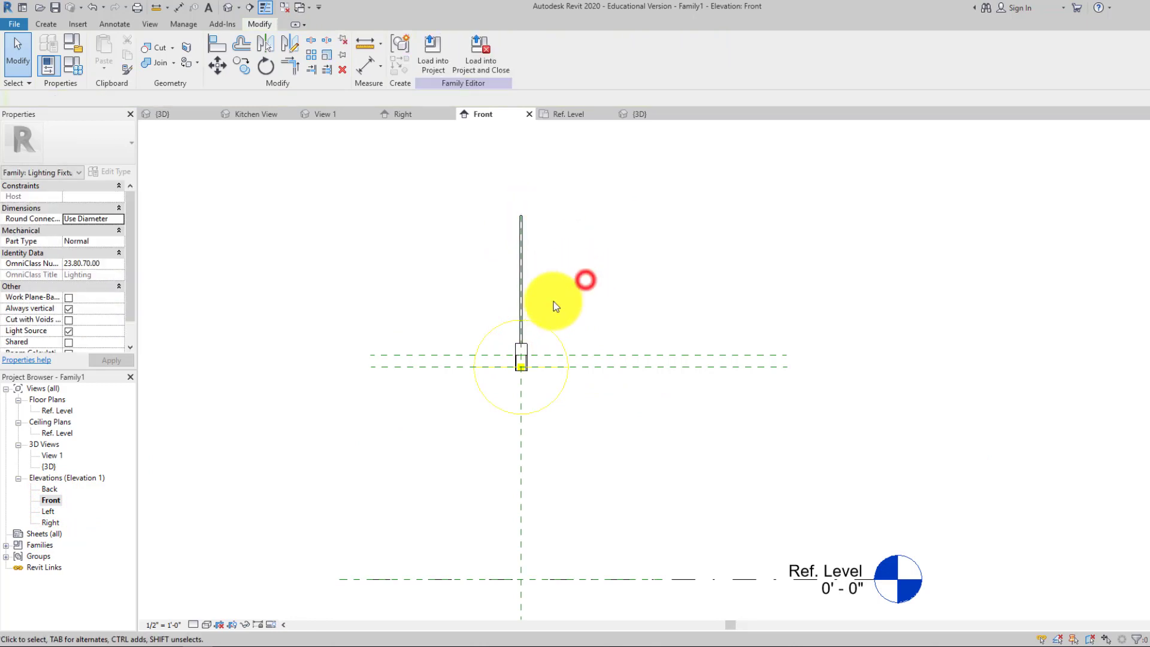
# Examine the rod's height above the reference level in the Front elevation.
pyautogui.scroll(-1, 549, 300)
pyautogui.scroll(2, 526, 290)
pyautogui.scroll(-1, 568, 320)
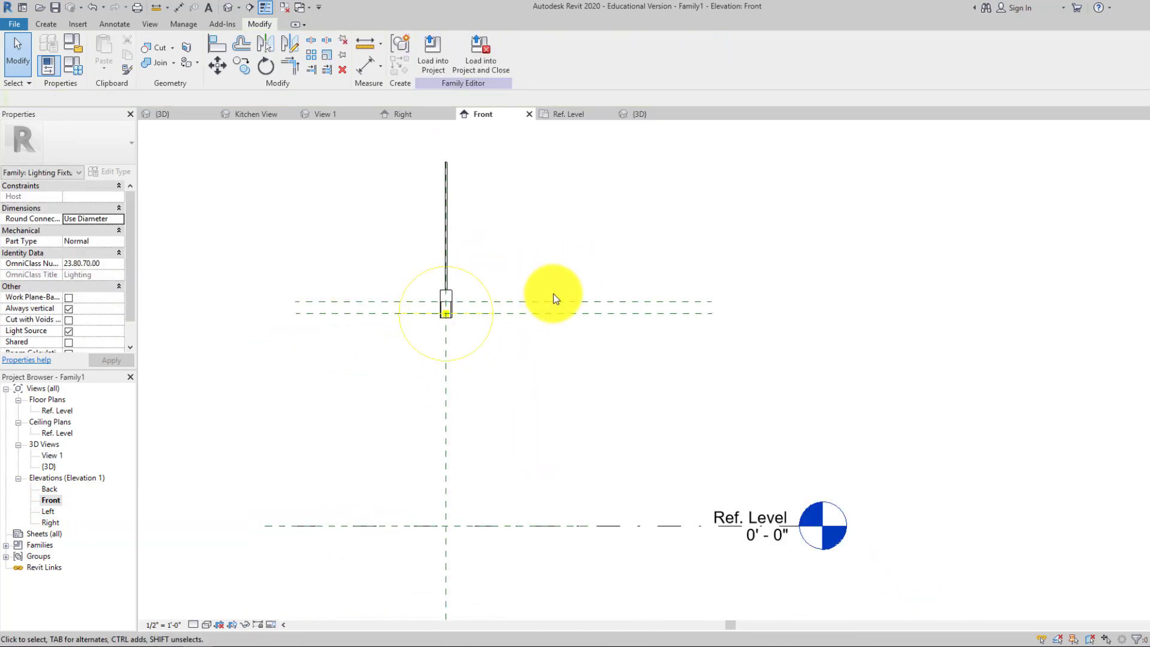
pyautogui.moveTo(555, 298); pyautogui.dragTo(559, 345, button='middle')
pyautogui.click(449, 346)
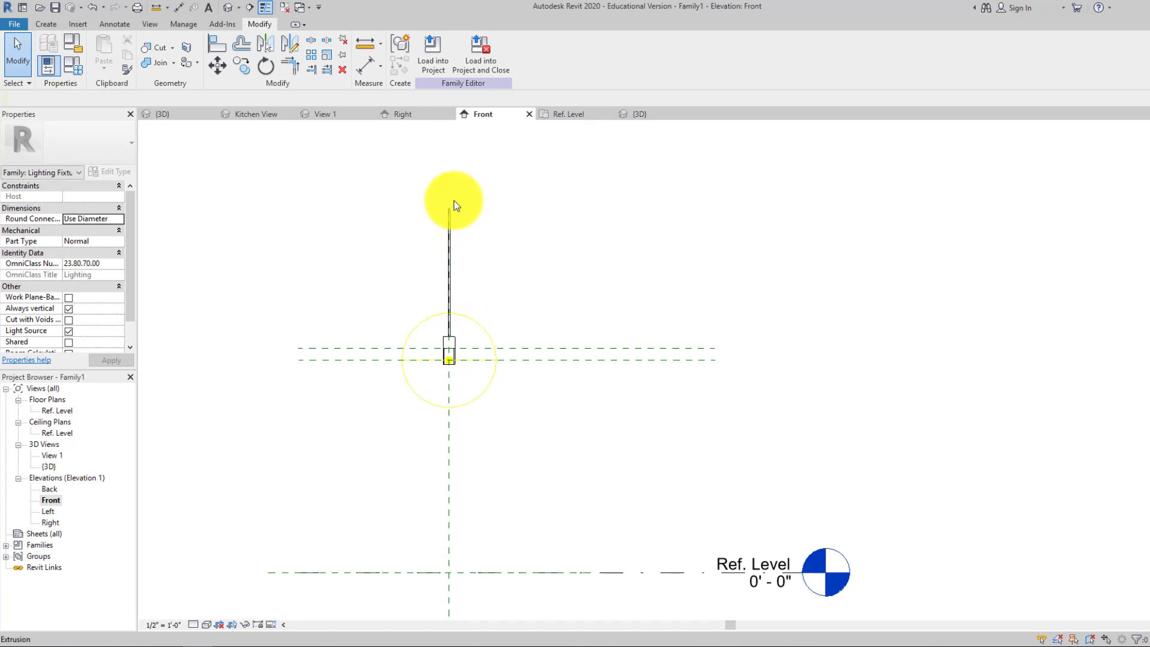
pyautogui.moveTo(477, 233); pyautogui.dragTo(464, 265, button='middle')
pyautogui.scroll(2, 503, 289)
pyautogui.scroll(-1, 506, 329)
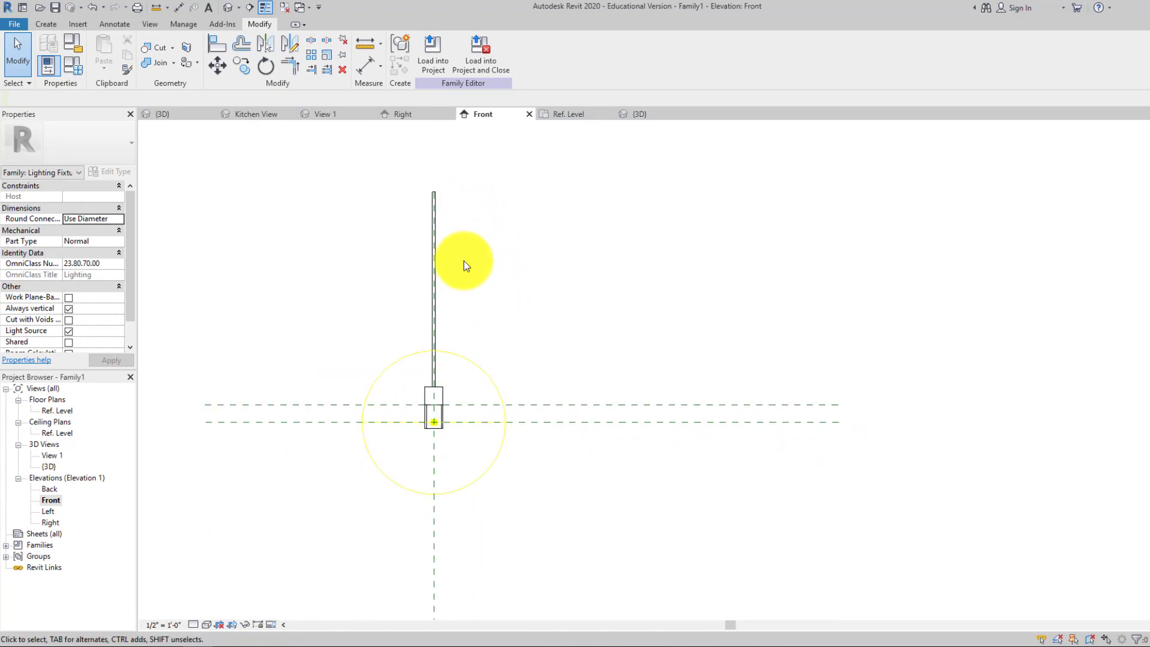
pyautogui.scroll(-3, 461, 257)
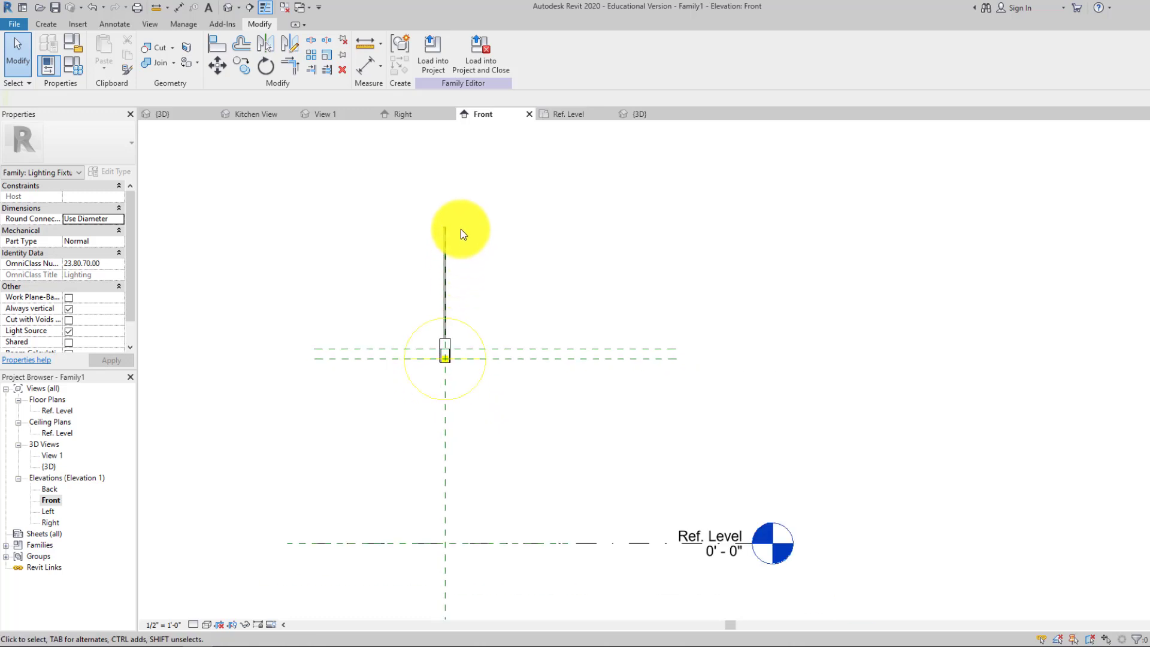
pyautogui.moveTo(463, 243); pyautogui.dragTo(430, 214, button='middle')
pyautogui.scroll(2, 474, 279)
pyautogui.scroll(-1, 530, 300)
pyautogui.moveTo(478, 257); pyautogui.dragTo(443, 199, button='middle')
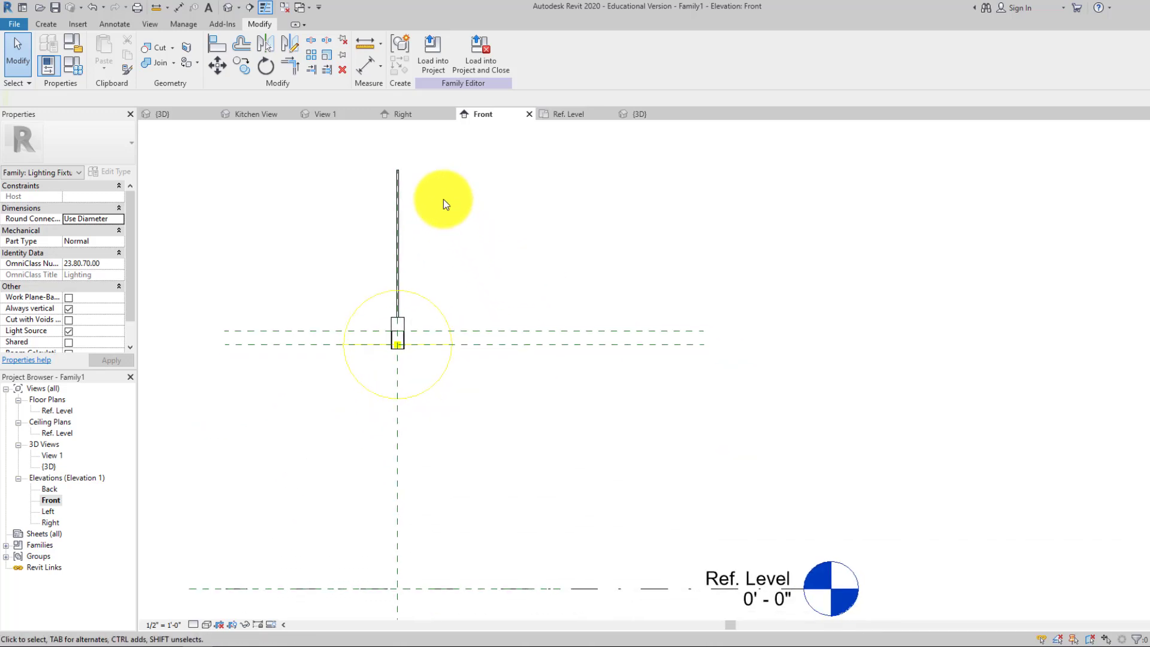
# Add an aligned dimension from the top of the rod down to the Ref. Level line.
pyautogui.click(368, 69)
pyautogui.click(399, 168)
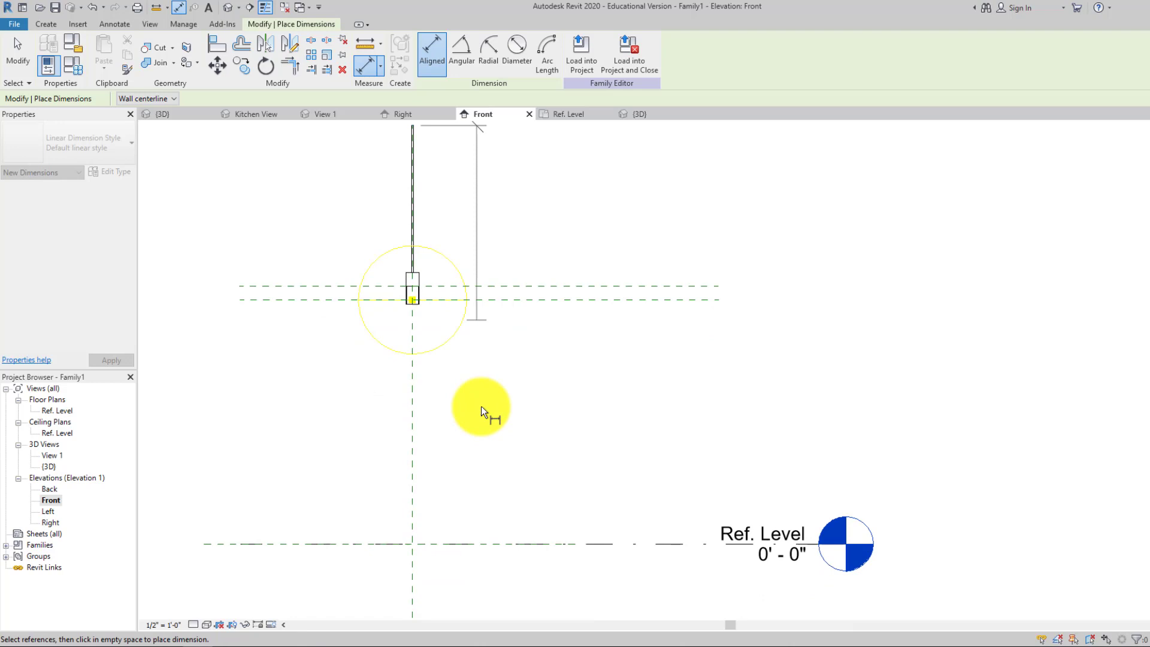
pyautogui.click(475, 544)
pyautogui.moveTo(516, 415)
pyautogui.mouseDown(button='middle')
pyautogui.moveTo(539, 474)
pyautogui.moveTo(501, 383)
pyautogui.mouseUp(button='middle')
pyautogui.click(492, 322)
pyautogui.press('Escape')
pyautogui.press('Escape')
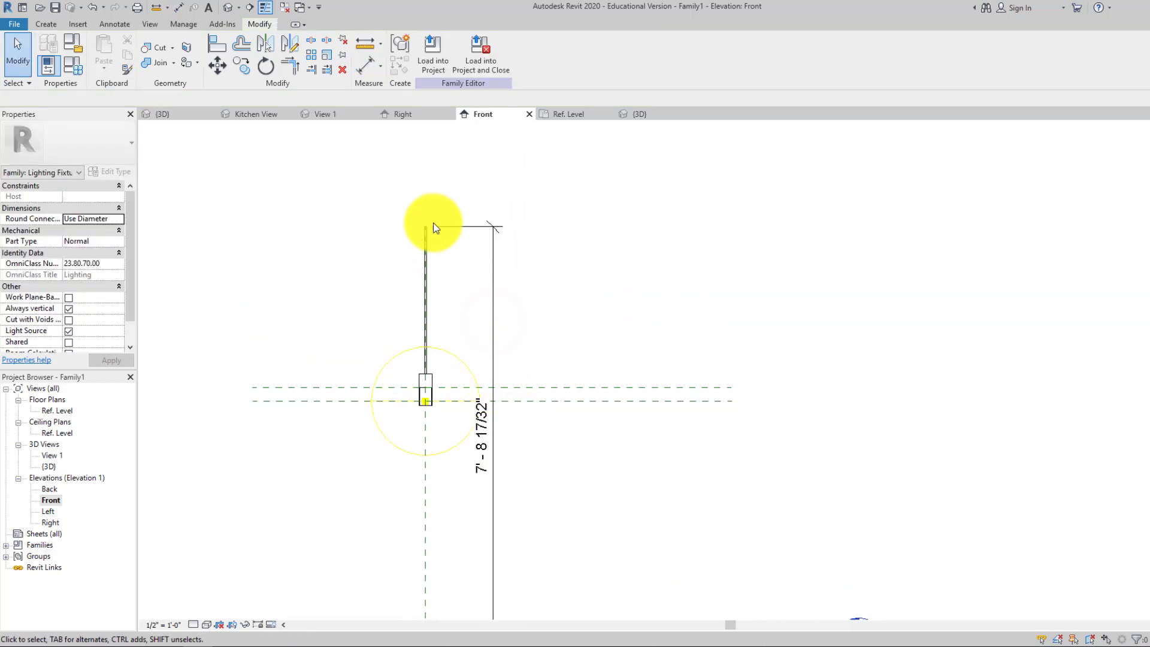
# Stretch the rod's top end up to about 8' 0 1/4" above the Ref. Level and deselect it.
pyautogui.click(426, 226)
pyautogui.click(426, 224)
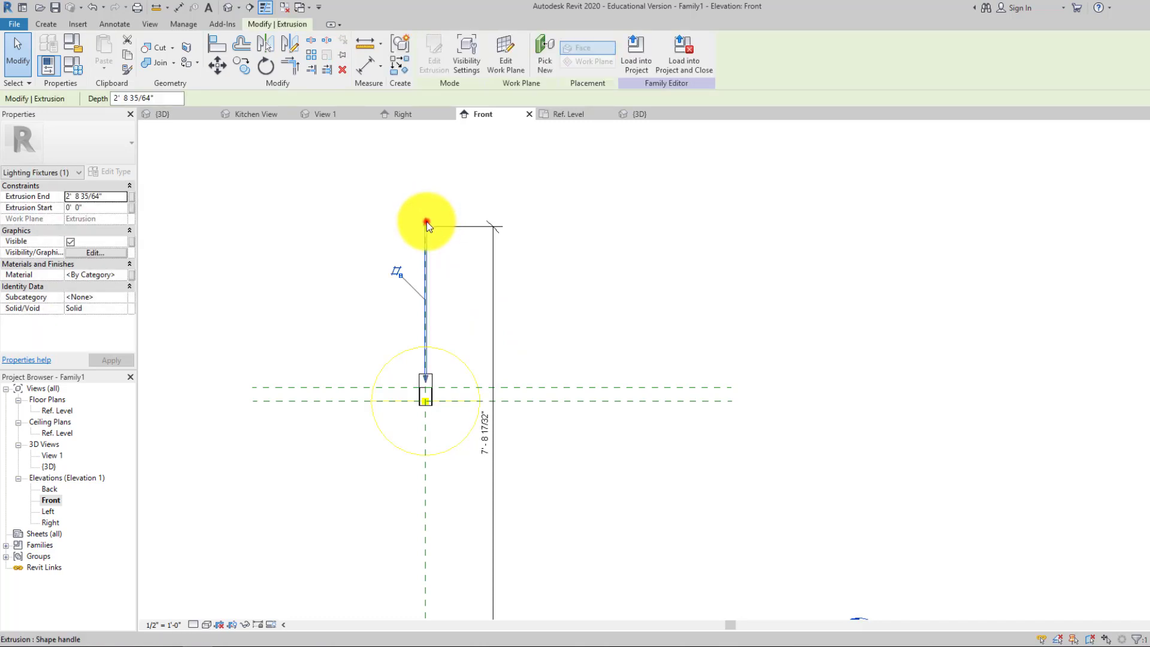
pyautogui.moveTo(426, 222); pyautogui.dragTo(426, 210)
pyautogui.click(544, 267)
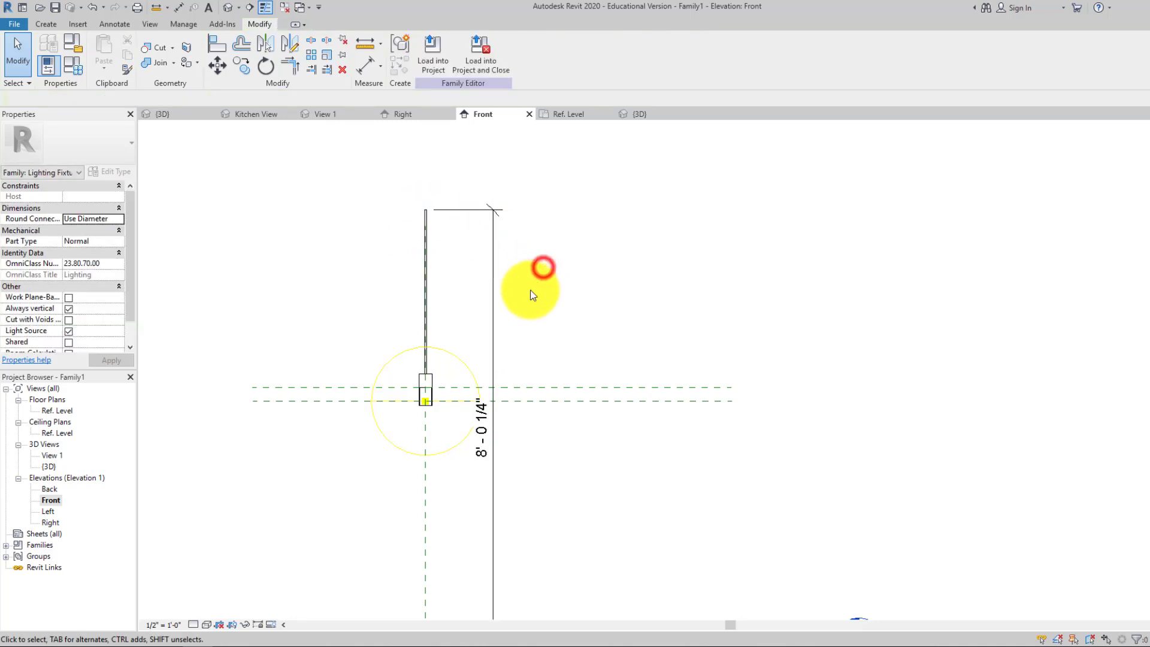
pyautogui.moveTo(528, 327); pyautogui.dragTo(478, 275, button='middle')
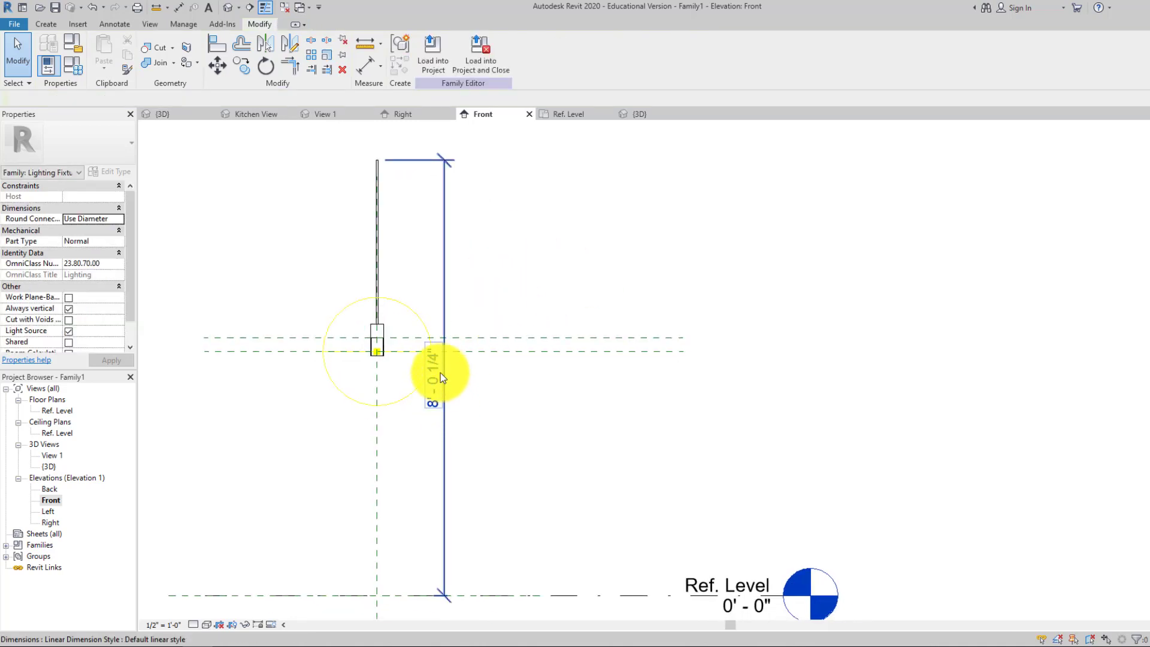
pyautogui.moveTo(493, 329); pyautogui.dragTo(506, 330, button='middle')
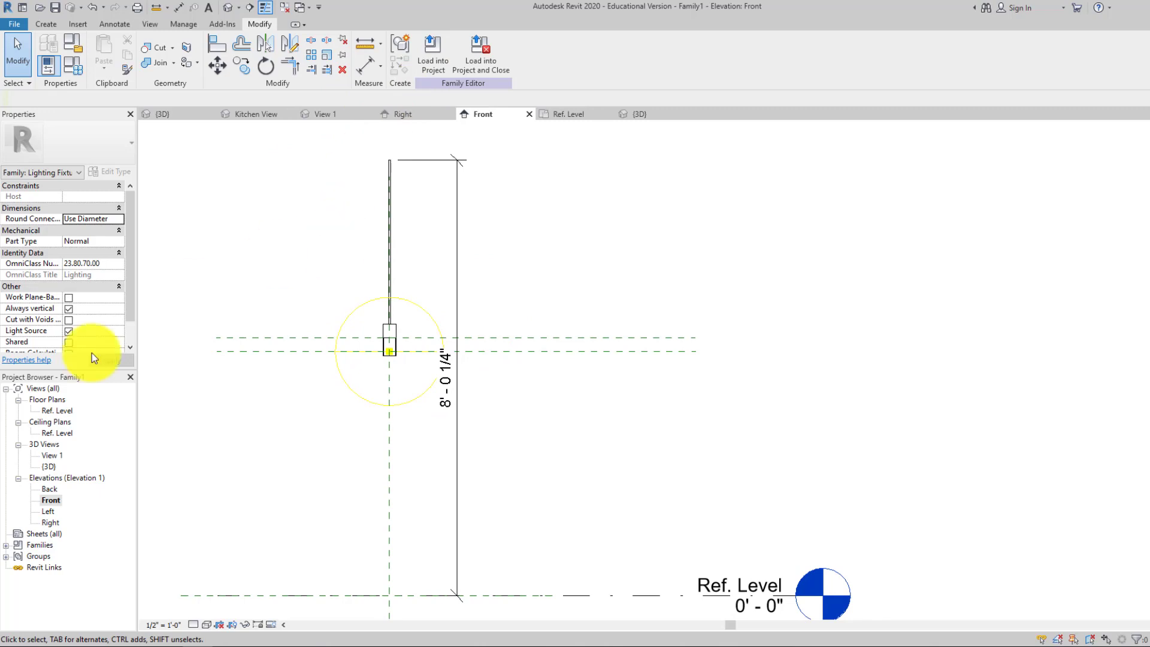
# In the 3D view, select the base cylinder and the rod together and open the Material Browser for them.
pyautogui.doubleClick(49, 466)
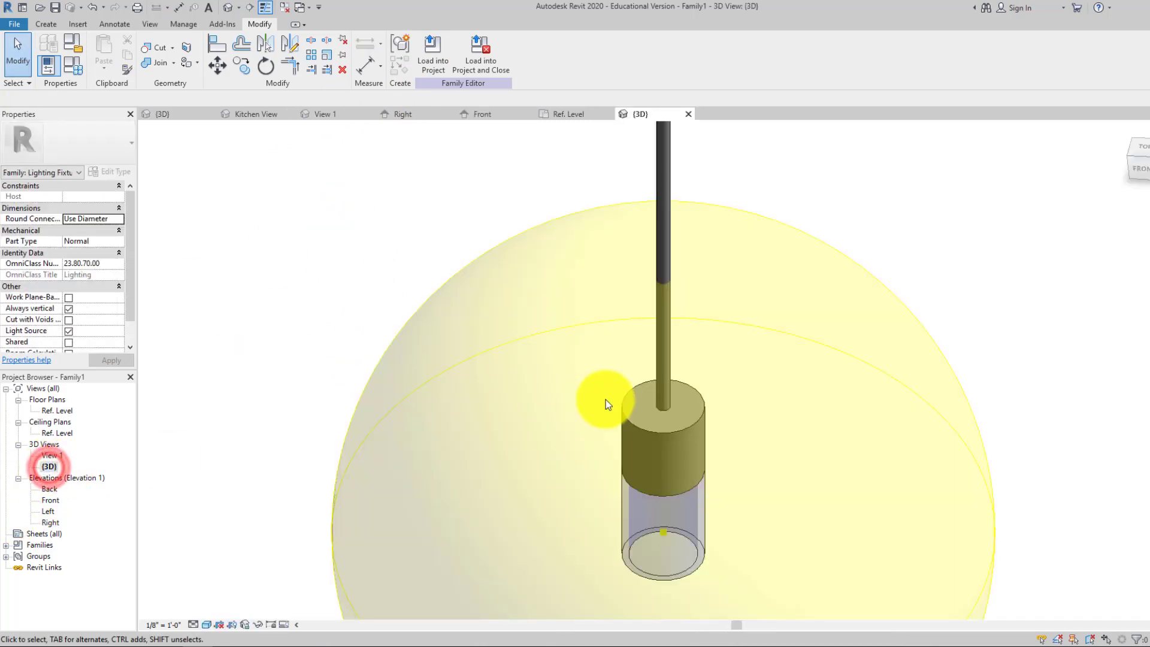
pyautogui.scroll(-2, 542, 304)
pyautogui.moveTo(545, 282); pyautogui.dragTo(547, 411, button='middle')
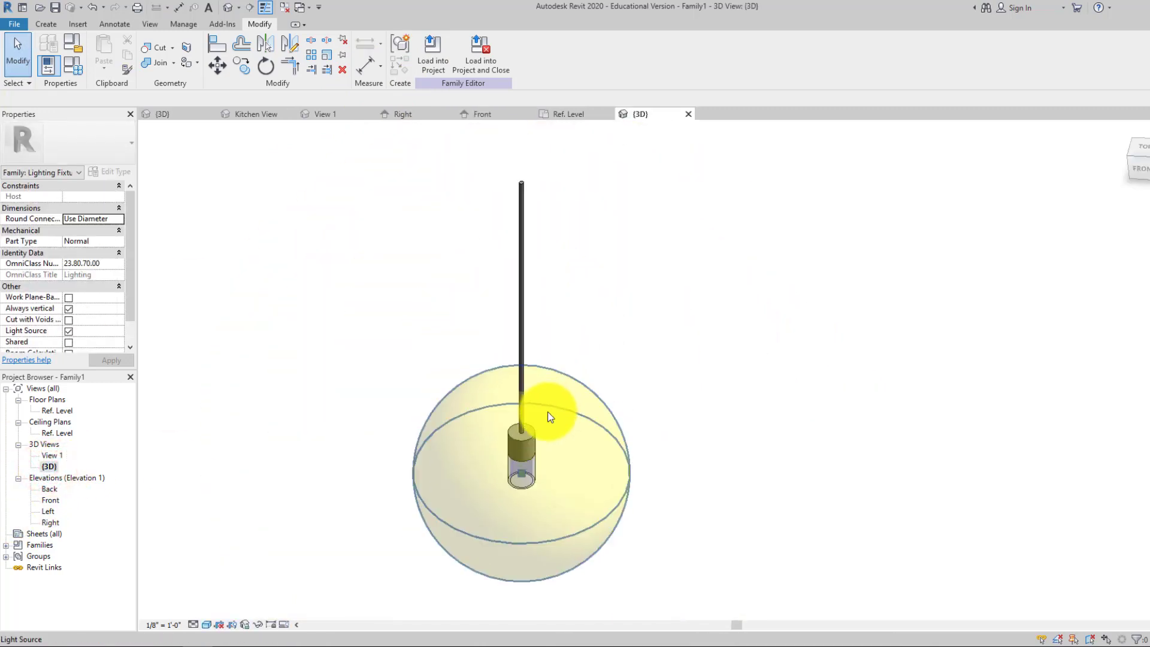
pyautogui.click(536, 436)
pyautogui.keyDown('ctrl'); pyautogui.click(523, 413); pyautogui.keyUp('ctrl')
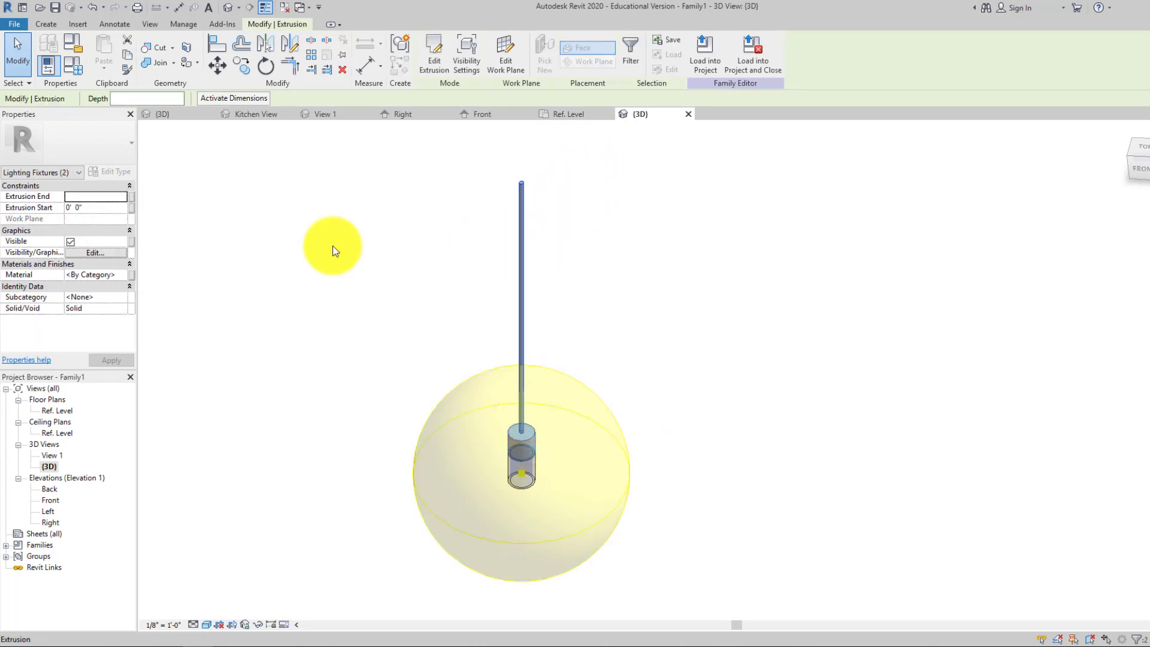
pyautogui.click(121, 276)
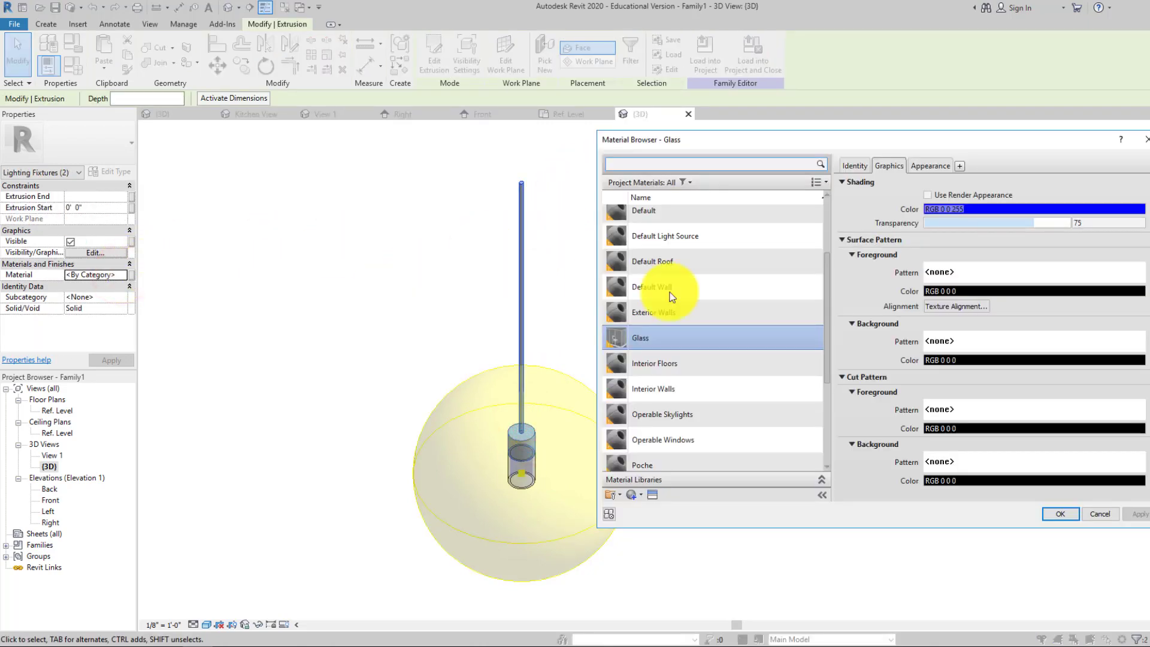
# Create a new material in the Material Browser and name it silver.
pyautogui.scroll(-1, 755, 430)
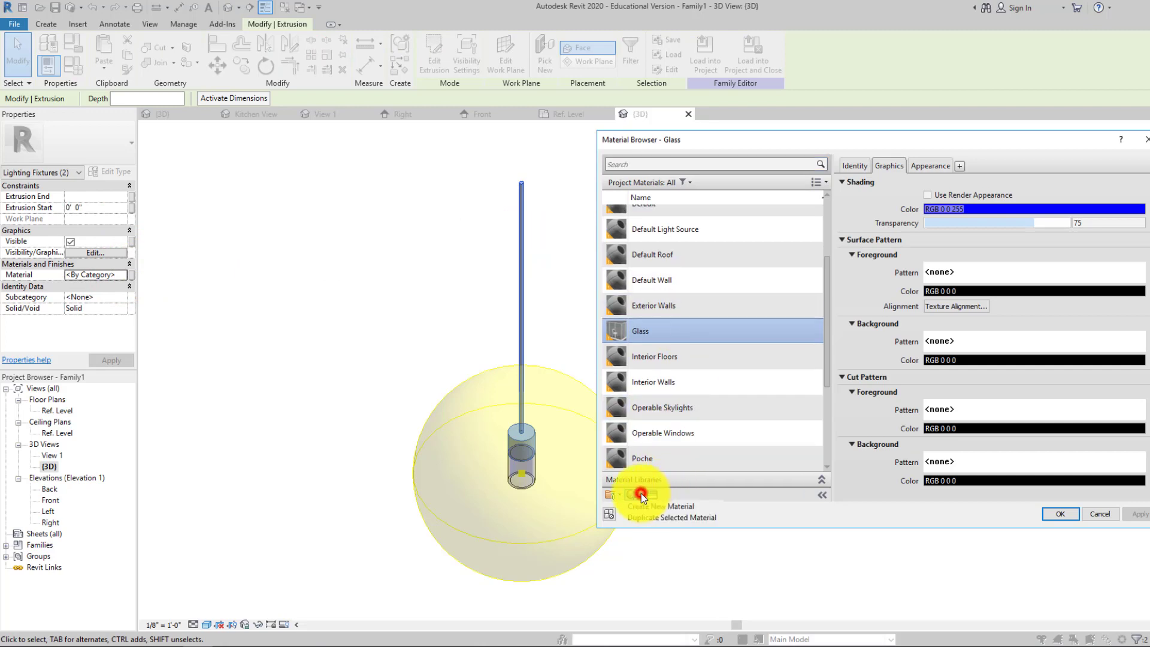
pyautogui.click(710, 495)
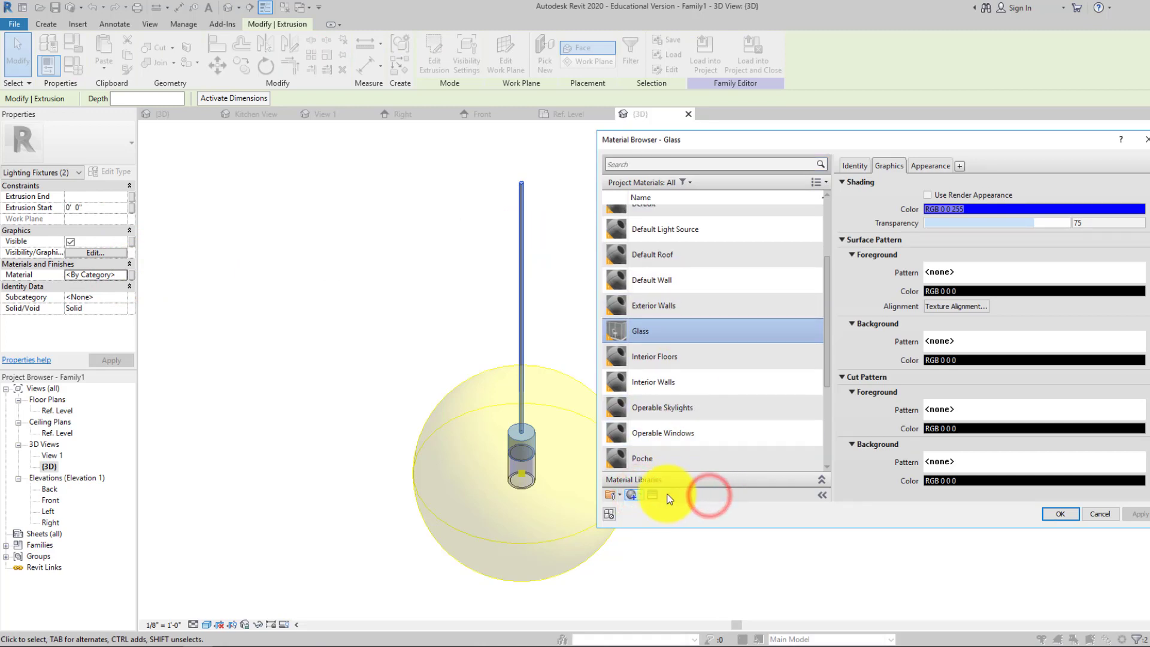
pyautogui.click(639, 495)
pyautogui.click(648, 511)
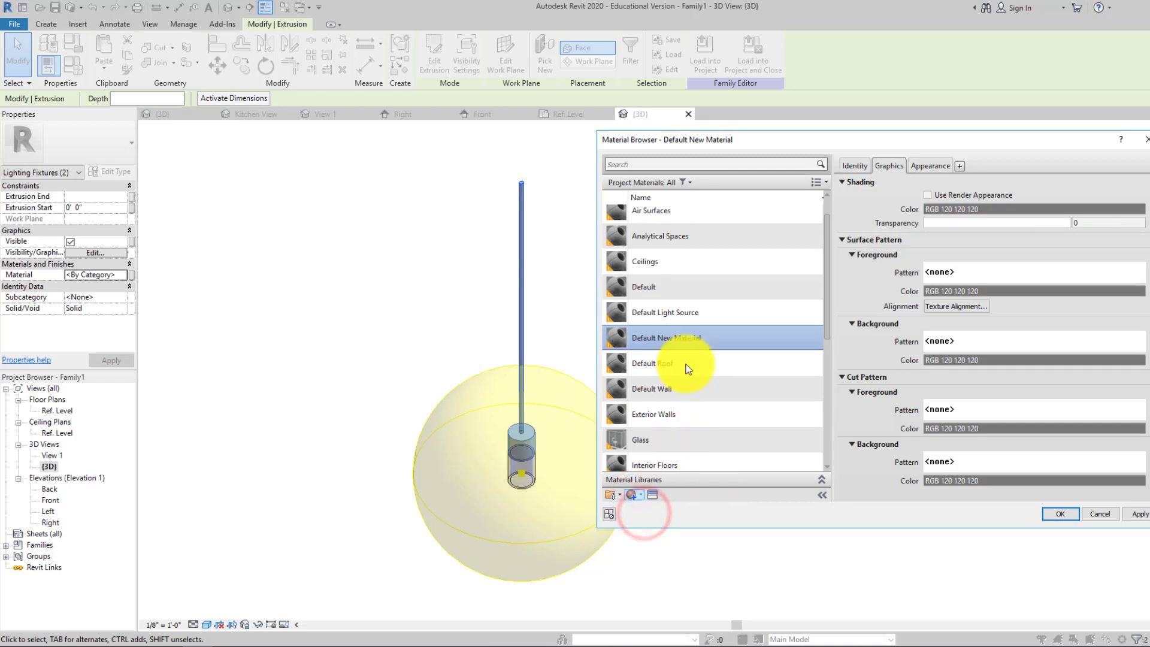
pyautogui.rightClick(655, 347)
pyautogui.click(681, 381)
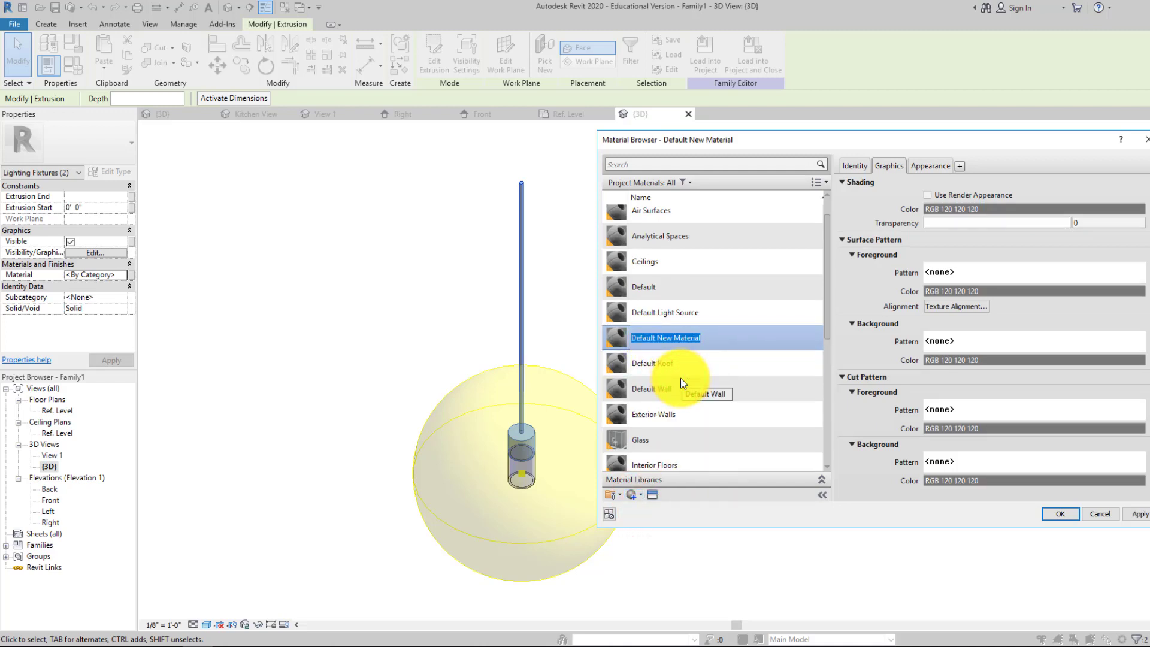
pyautogui.write('silver')
pyautogui.doubleClick(624, 343)
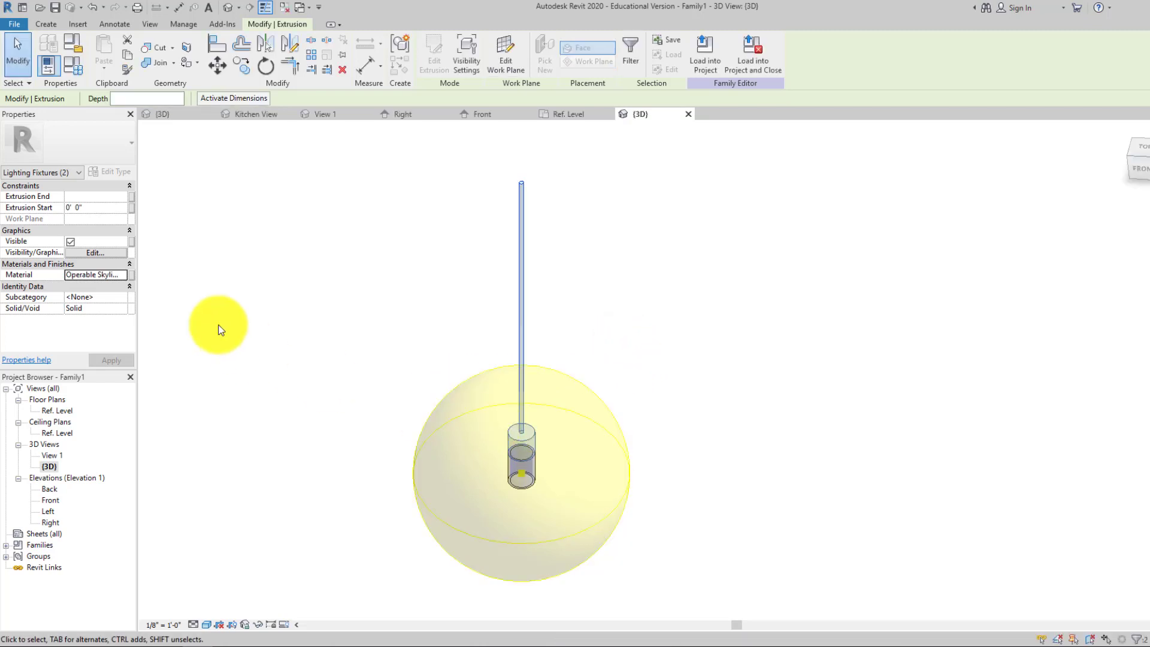
# Reopen the Material Browser for the base and rod, choose the silver material and enable Use Render Appearance for its shading.
pyautogui.click(124, 275)
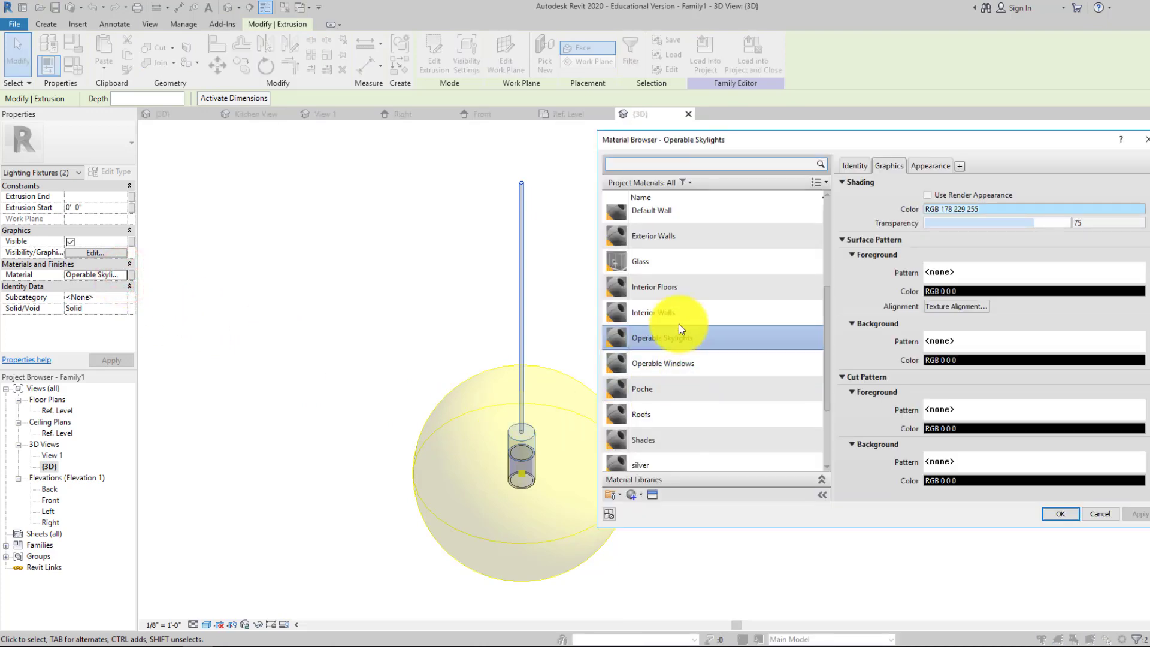
pyautogui.click(655, 397)
pyautogui.scroll(-2, 659, 398)
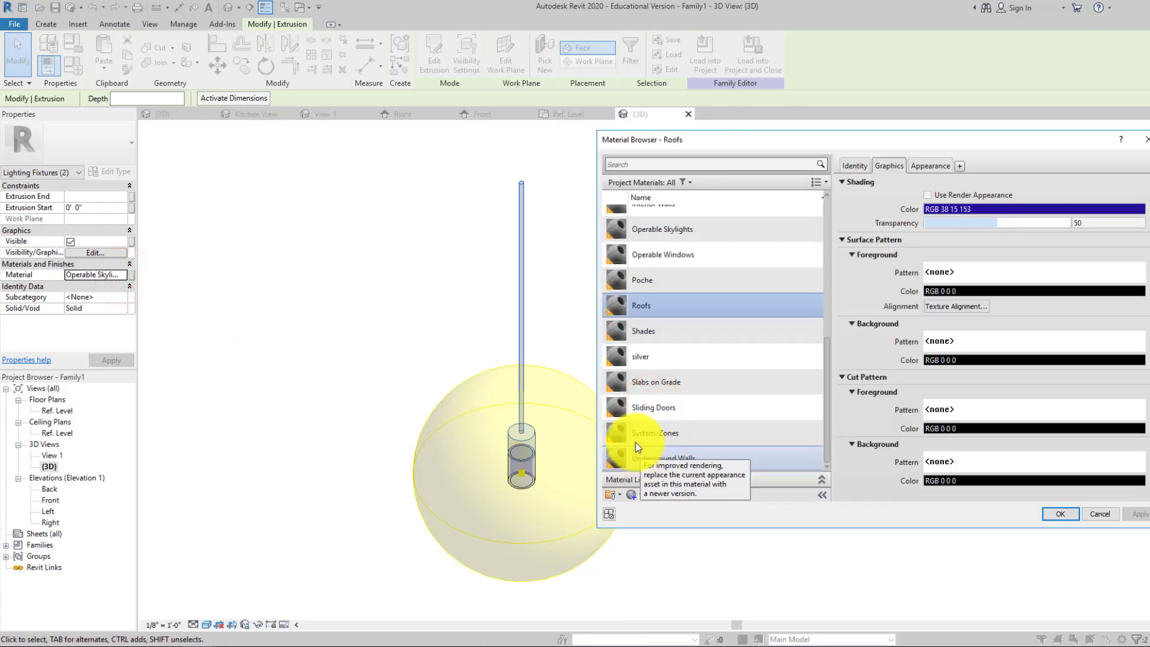
pyautogui.click(644, 356)
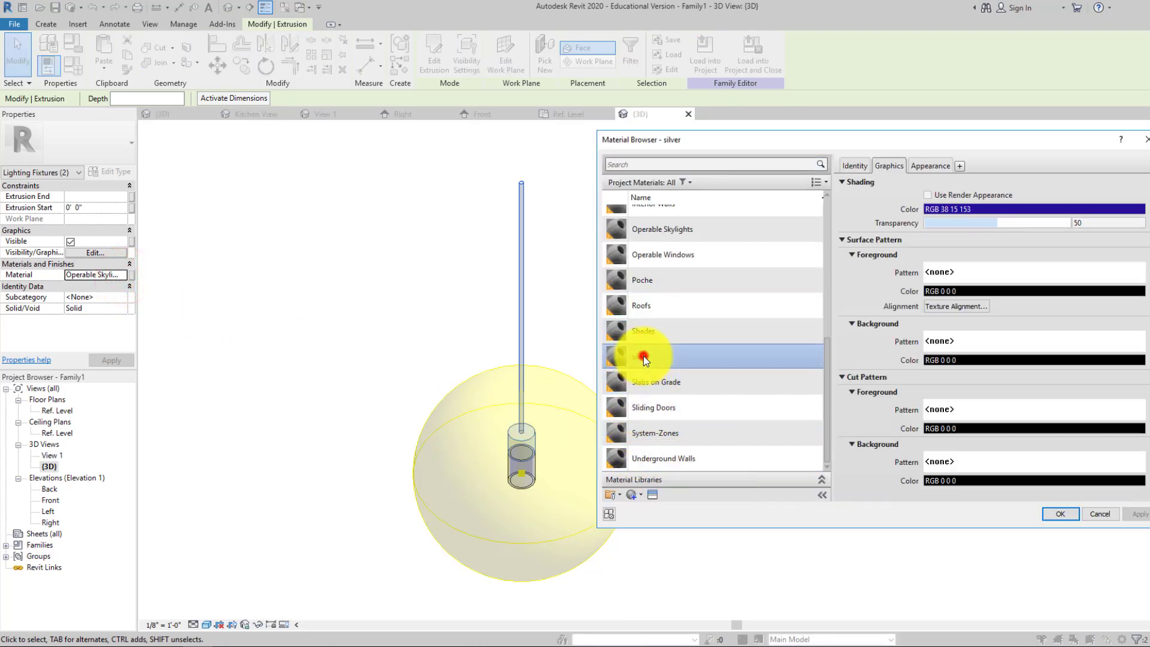
pyautogui.click(927, 196)
# Set the silver material's generic appearance color to light gray, RGB 210 210 210.
pyautogui.click(932, 166)
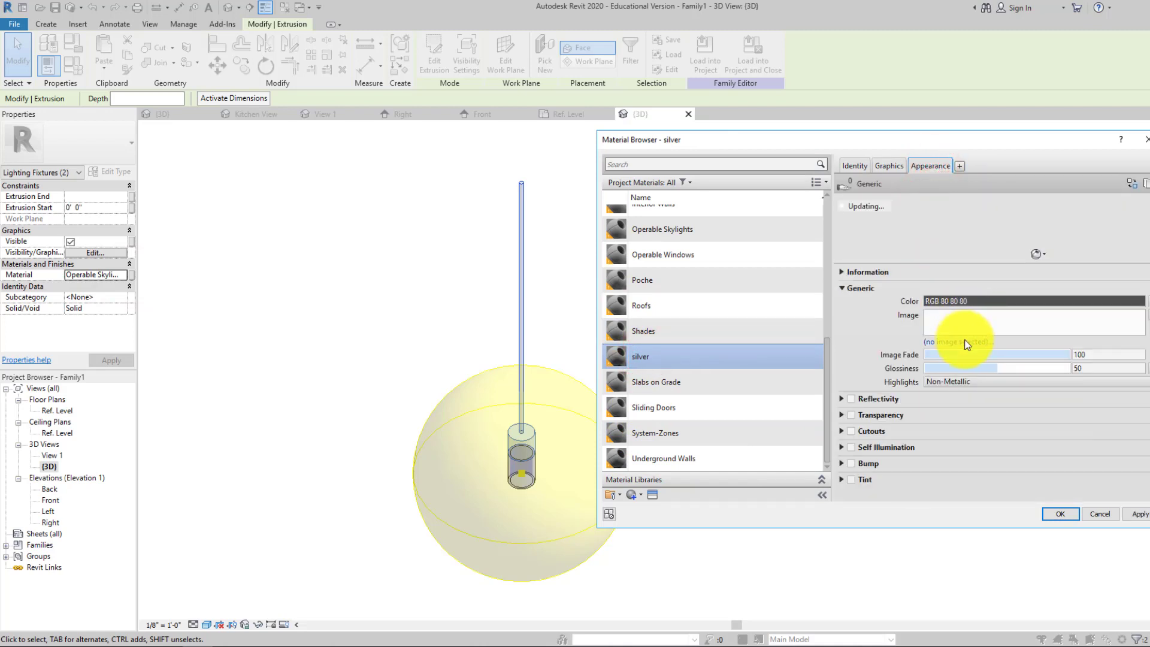
pyautogui.click(962, 302)
pyautogui.moveTo(1014, 288); pyautogui.dragTo(1018, 268)
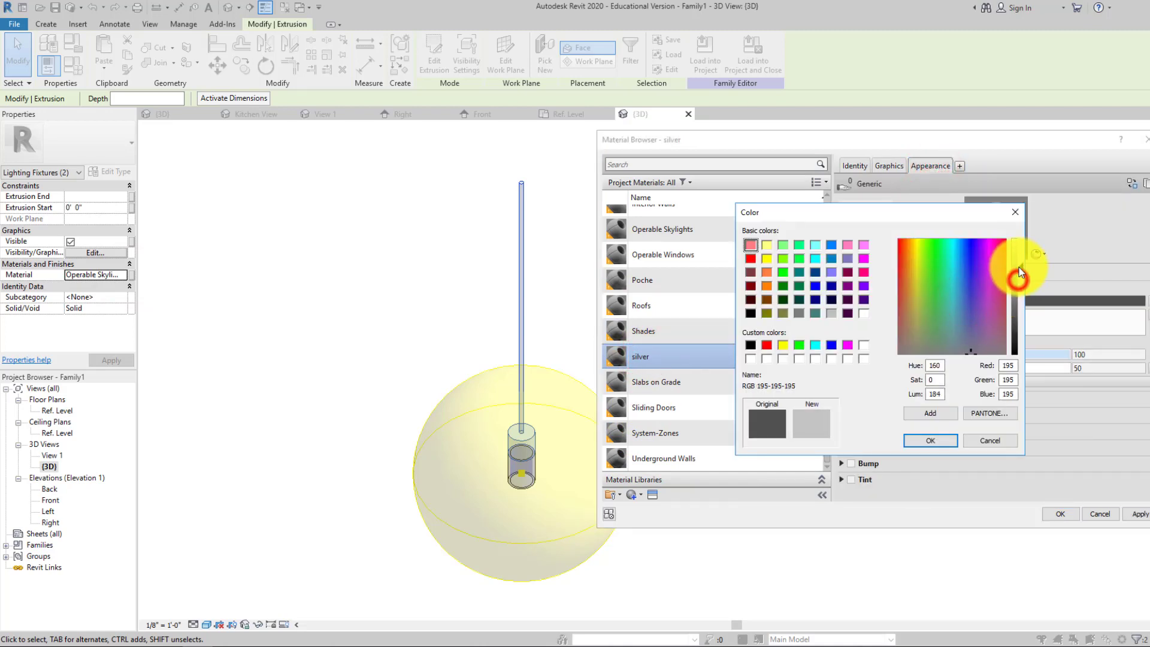
pyautogui.click(951, 331)
pyautogui.click(1016, 259)
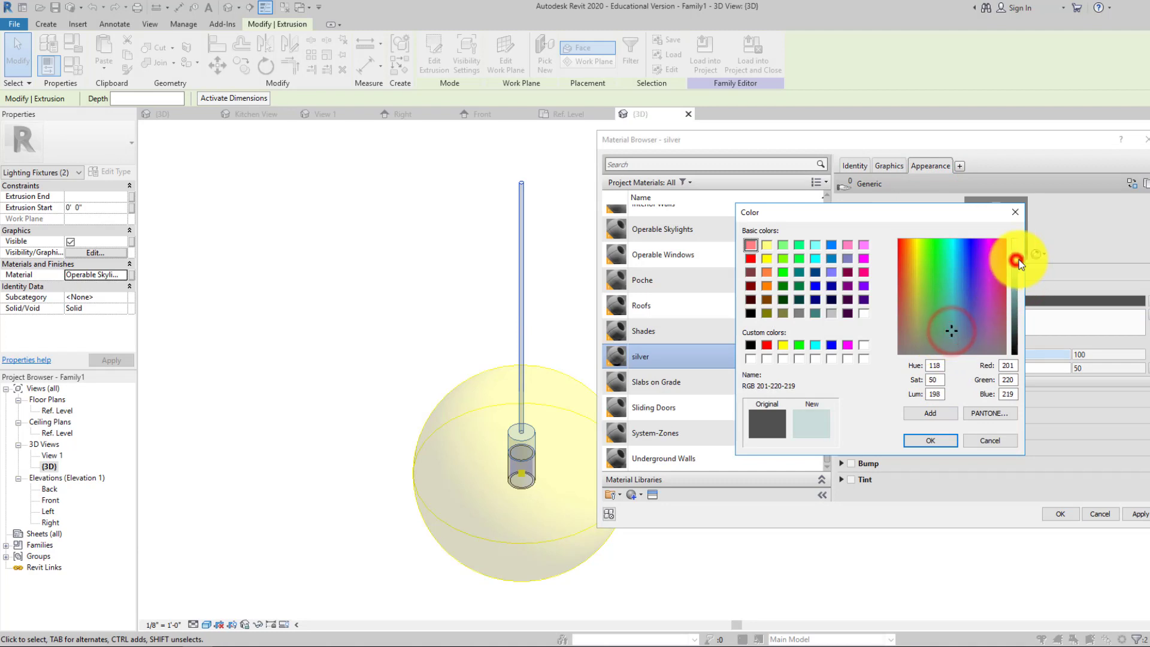
pyautogui.moveTo(954, 353); pyautogui.dragTo(954, 354)
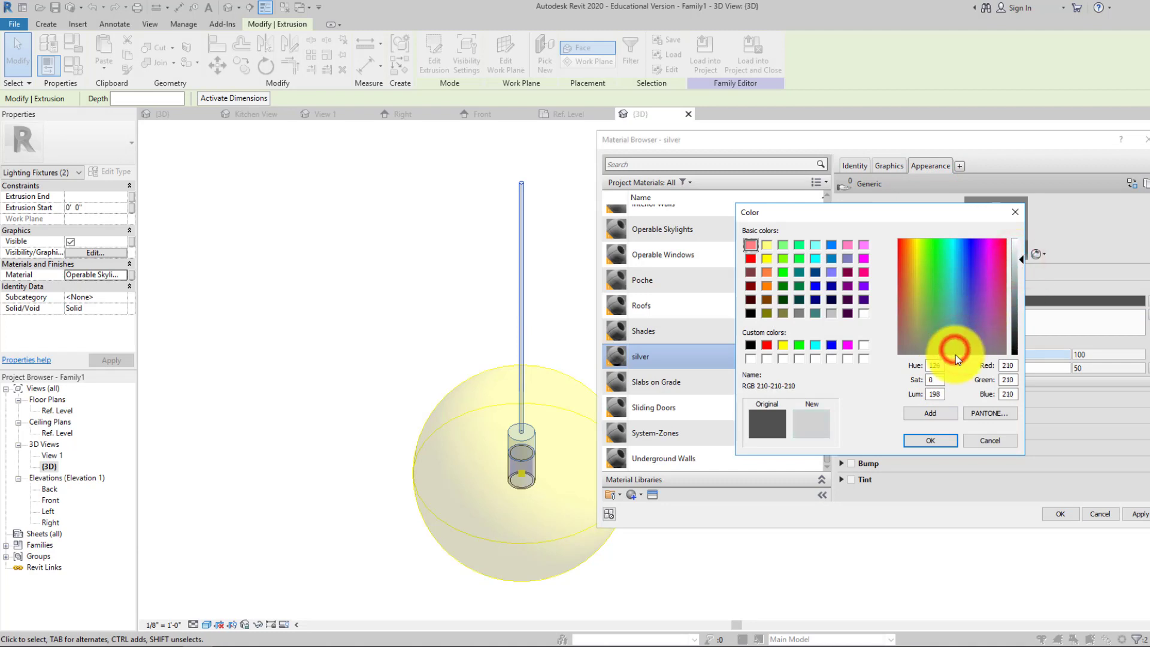
pyautogui.click(926, 440)
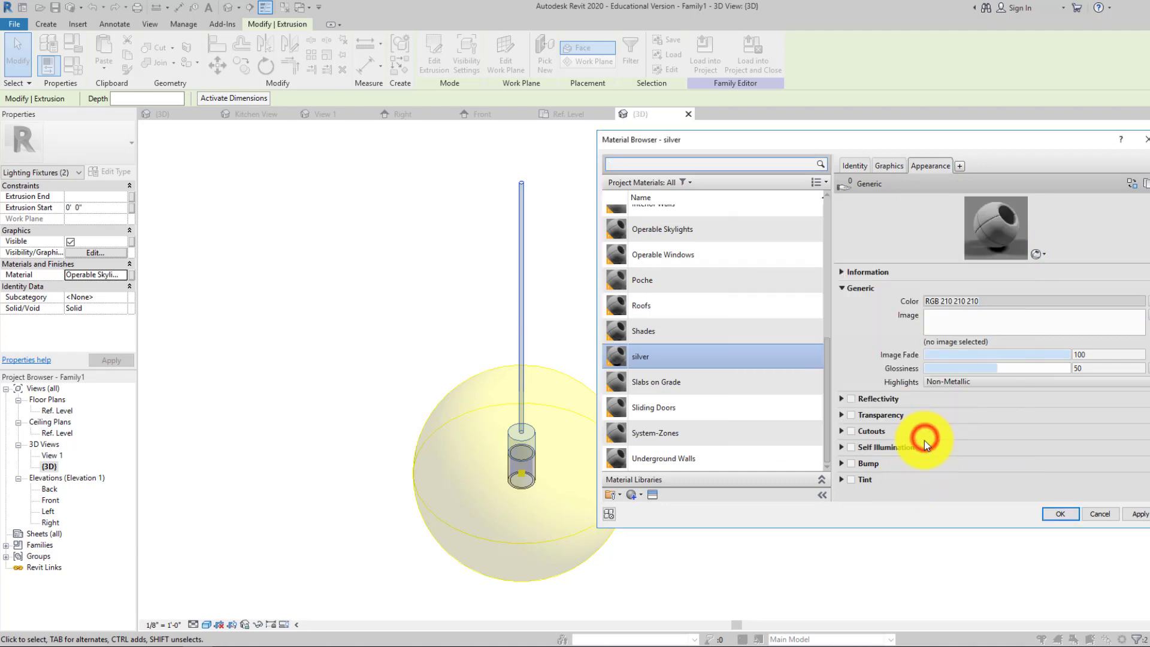
# Set silver's glossiness to 79 and its highlights to Metallic, assign it to the base and rod, and deselect them.
pyautogui.click(992, 369)
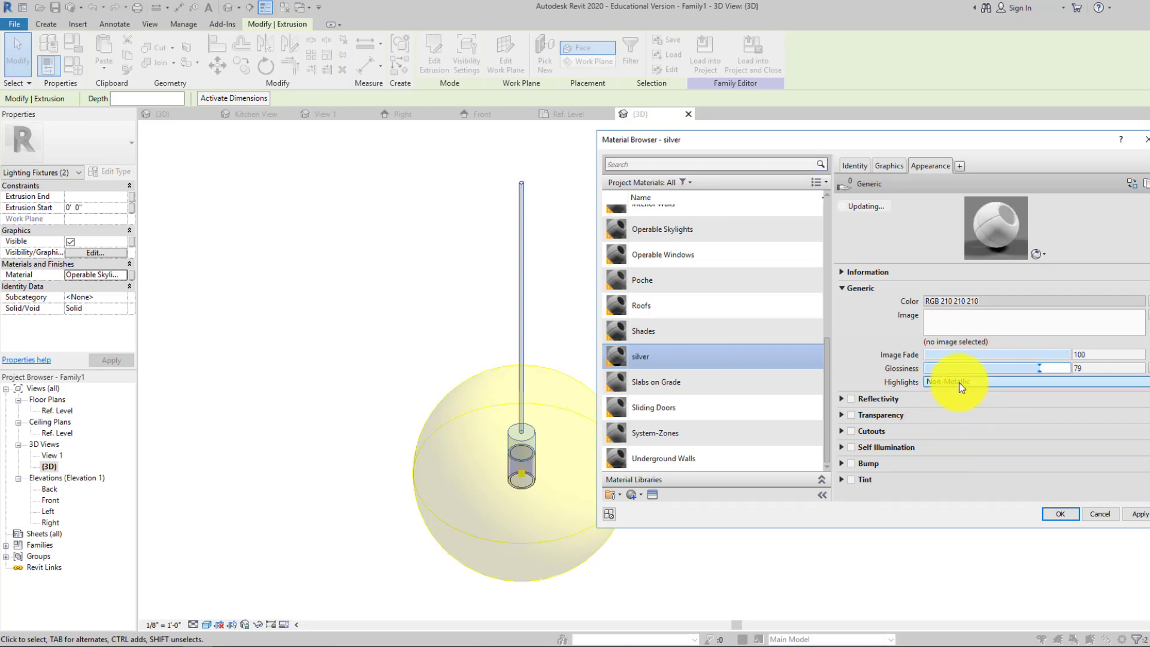
pyautogui.click(958, 383)
pyautogui.click(1081, 403)
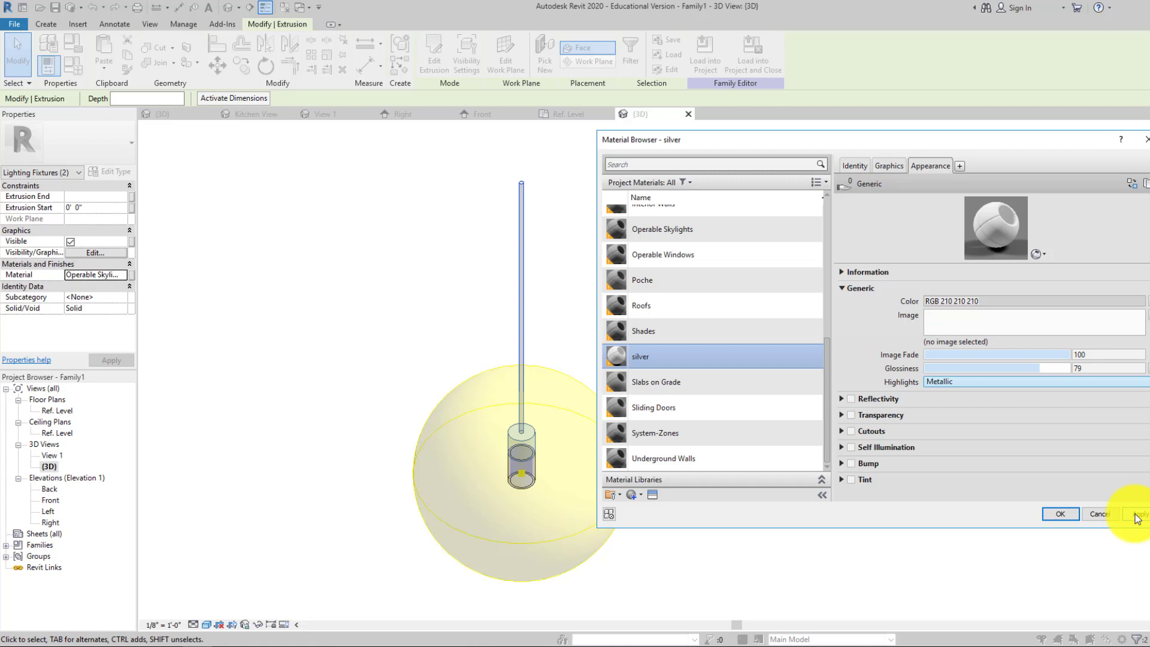
pyautogui.click(1061, 514)
pyautogui.click(430, 335)
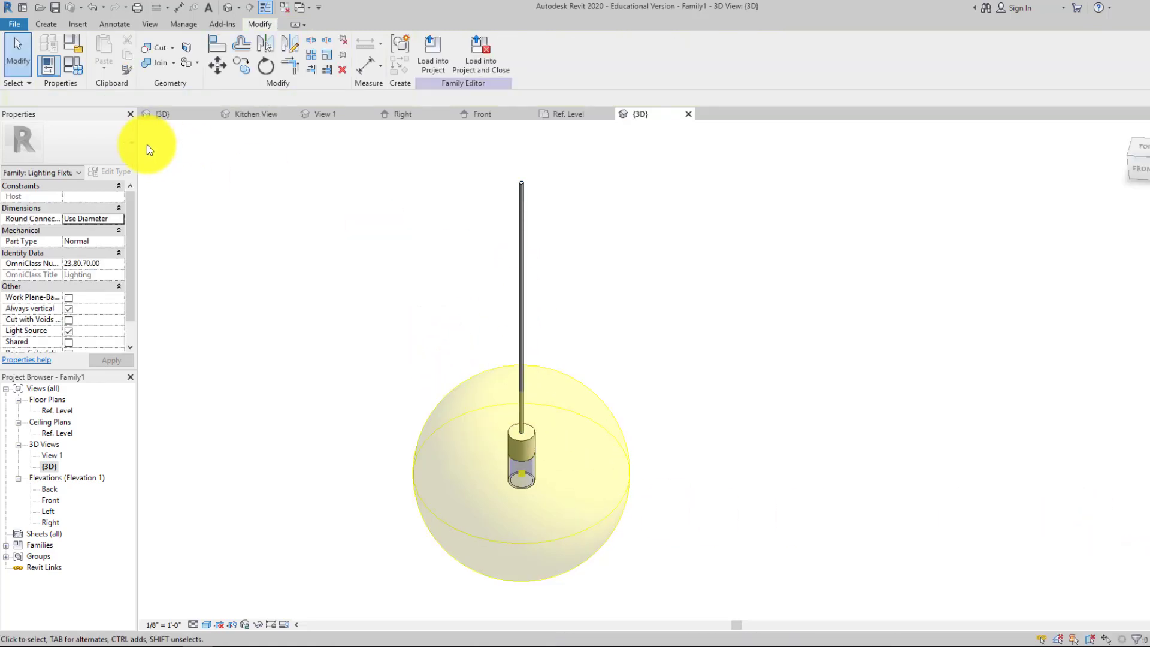
# Start a new extrusion and pick the top face of the rod as its work plane.
pyautogui.moveTo(512, 191); pyautogui.dragTo(513, 236, button='middle')
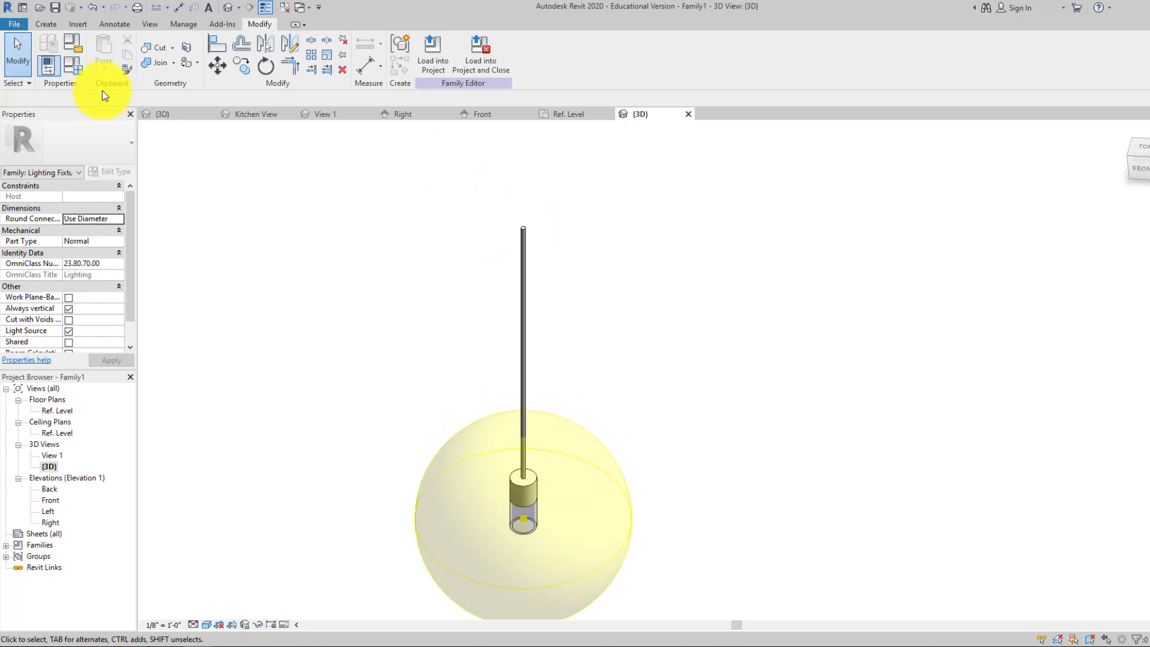
pyautogui.click(45, 23)
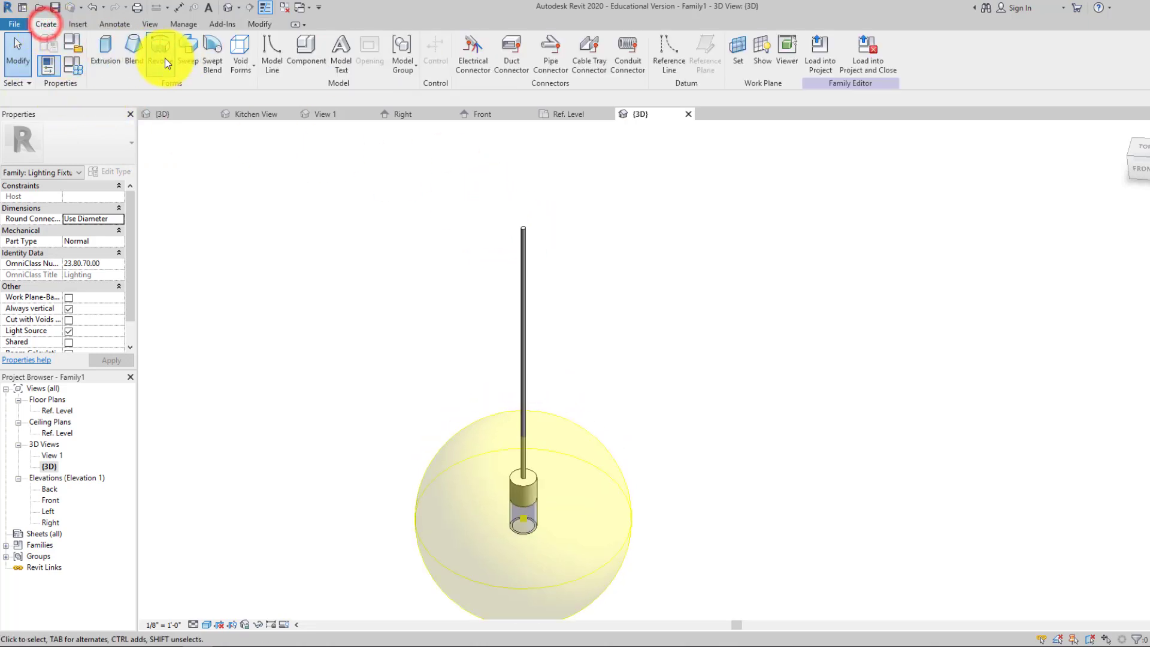
pyautogui.moveTo(497, 202); pyautogui.dragTo(535, 211, button='middle')
pyautogui.scroll(5, 534, 284)
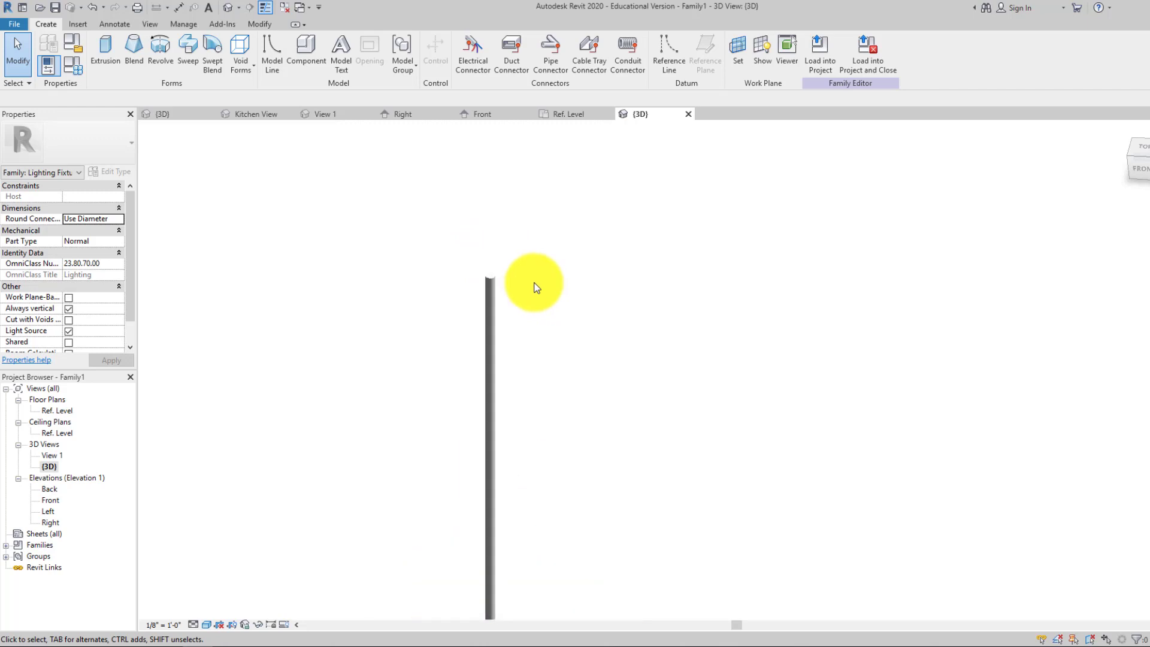
pyautogui.click(112, 47)
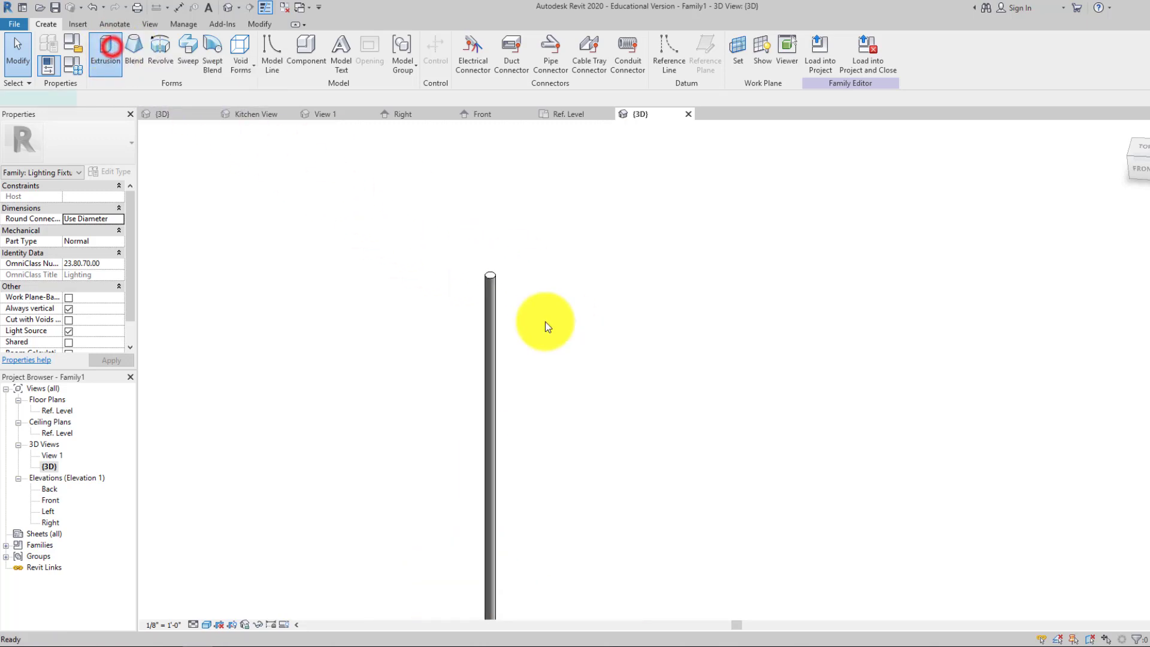
pyautogui.click(538, 48)
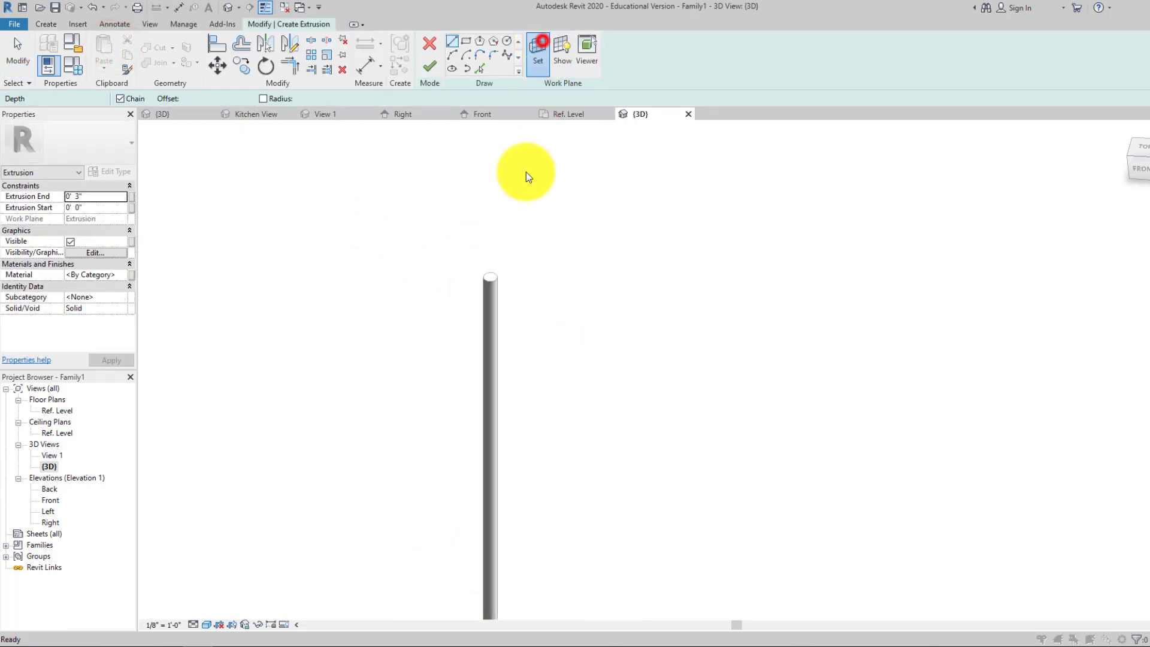
pyautogui.click(521, 347)
pyautogui.click(555, 401)
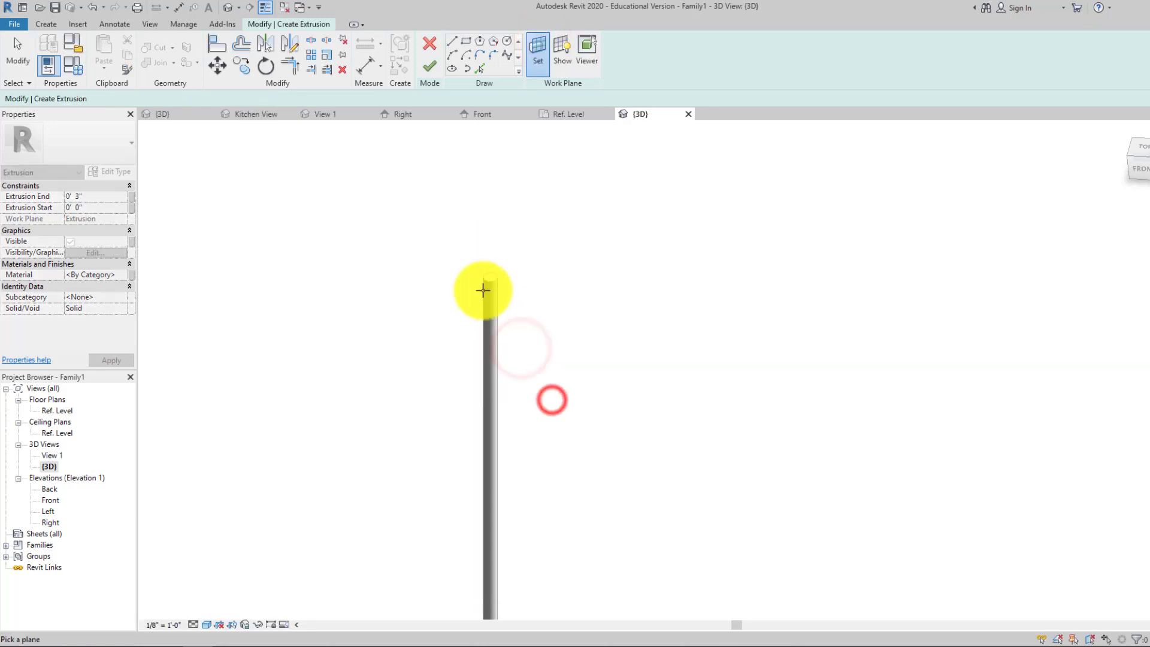
pyautogui.click(491, 279)
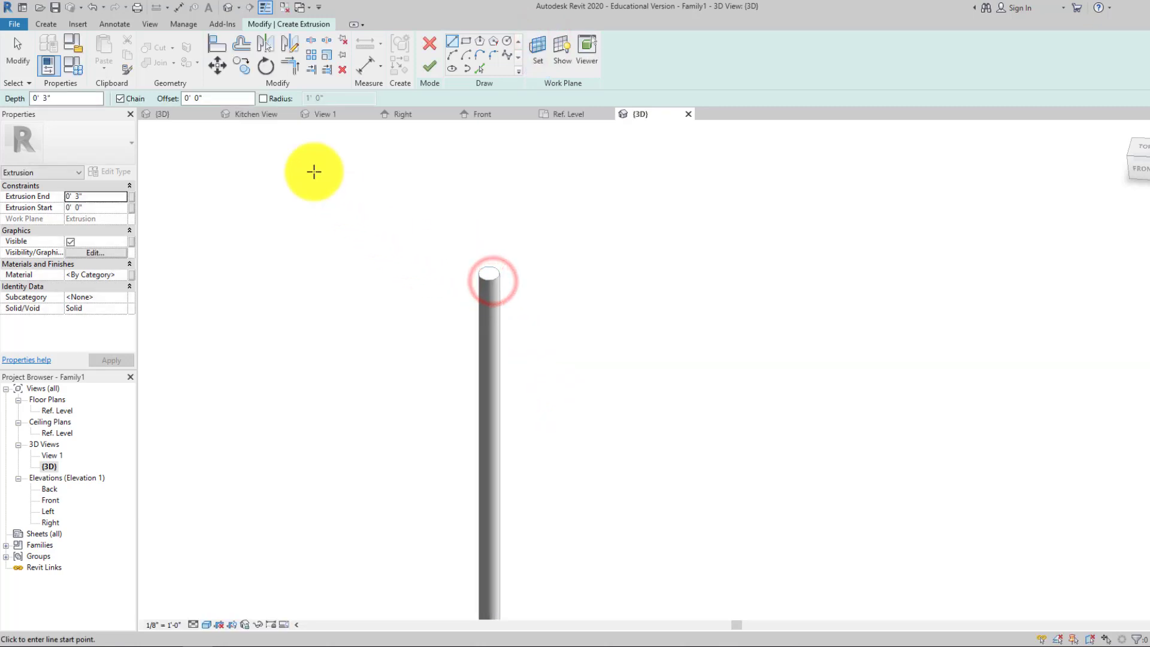
# From the top view, sketch a horizontal helper line about 1/2" long across the rod's diameter.
pyautogui.click(507, 43)
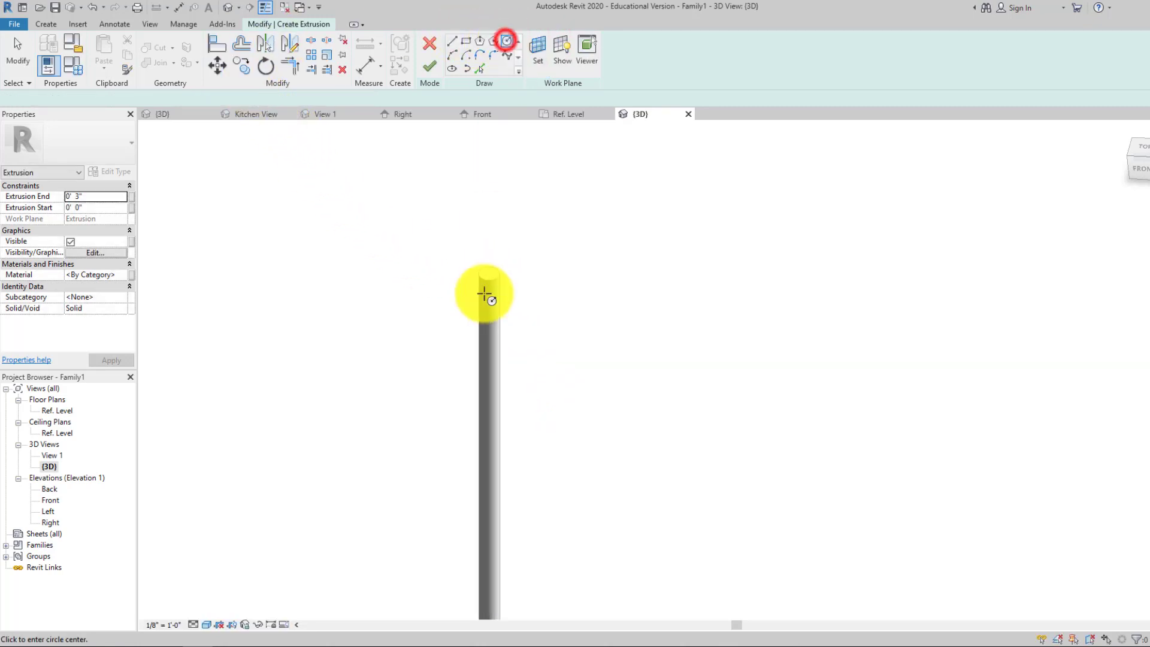
pyautogui.click(1136, 149)
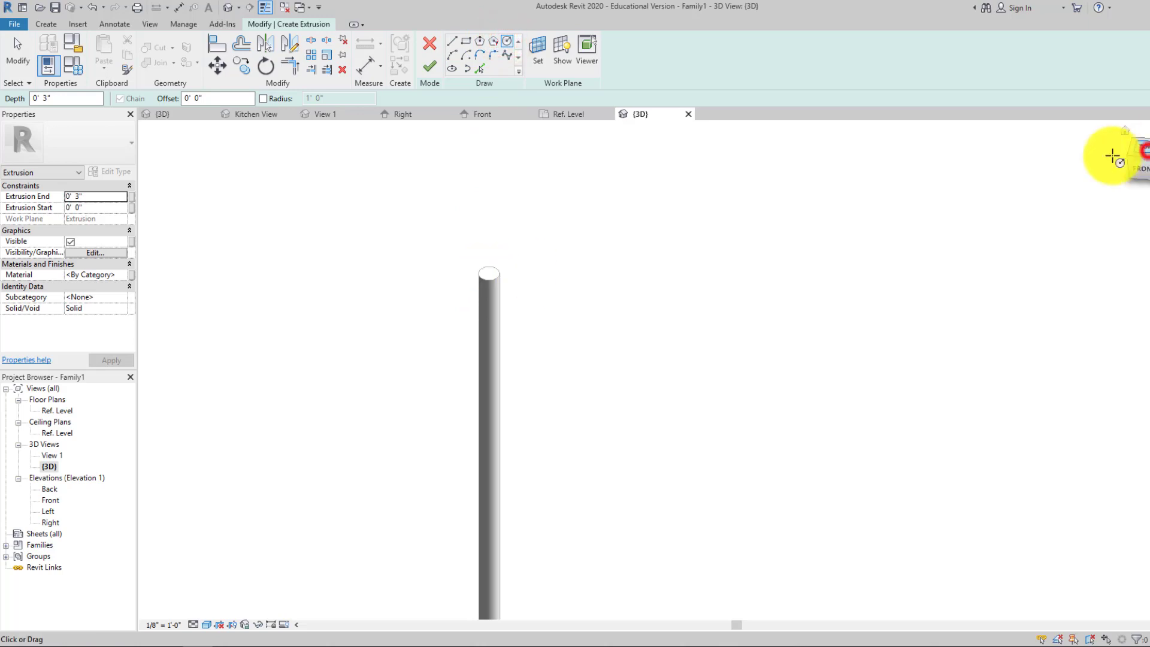
pyautogui.scroll(6, 669, 372)
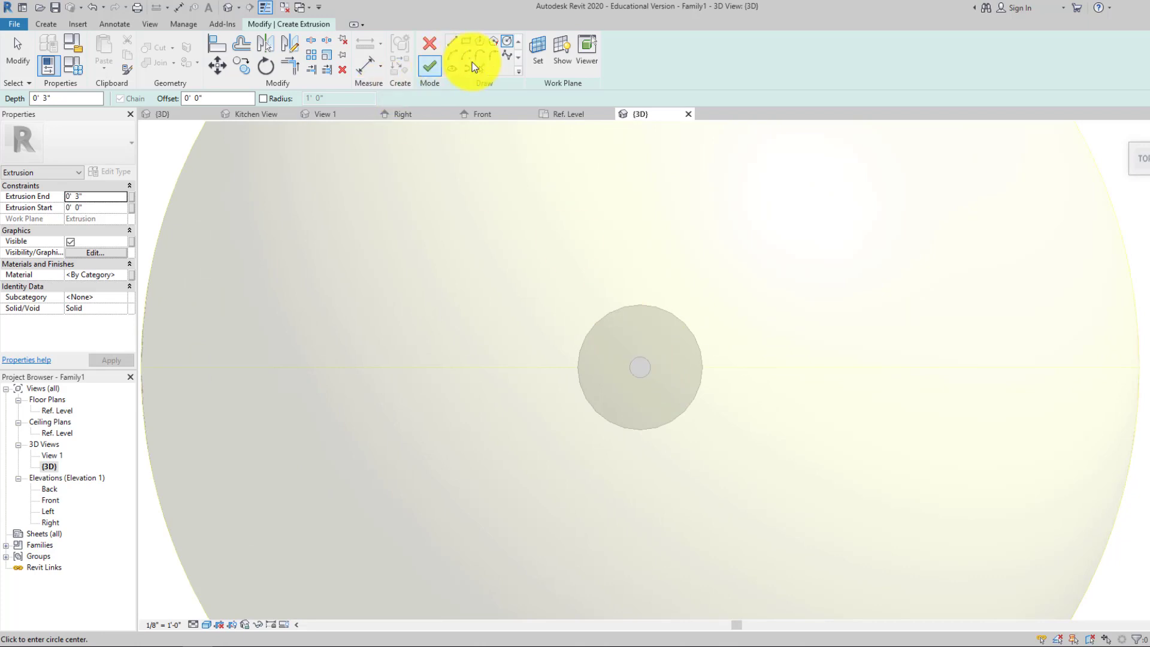
pyautogui.click(453, 42)
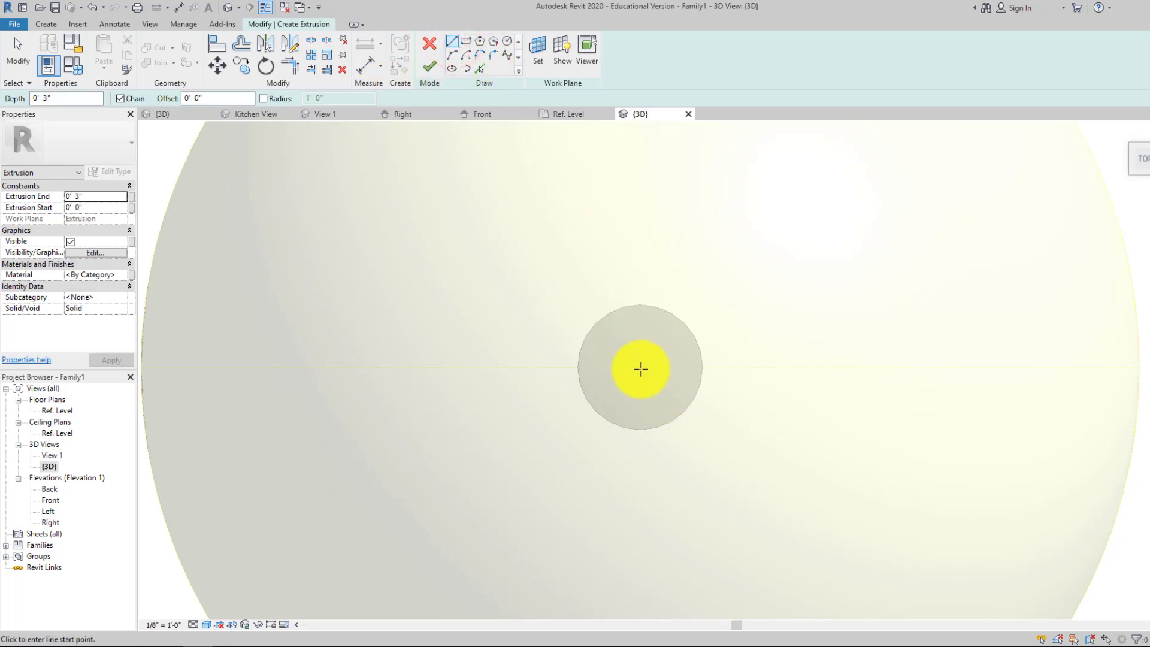
pyautogui.click(633, 366)
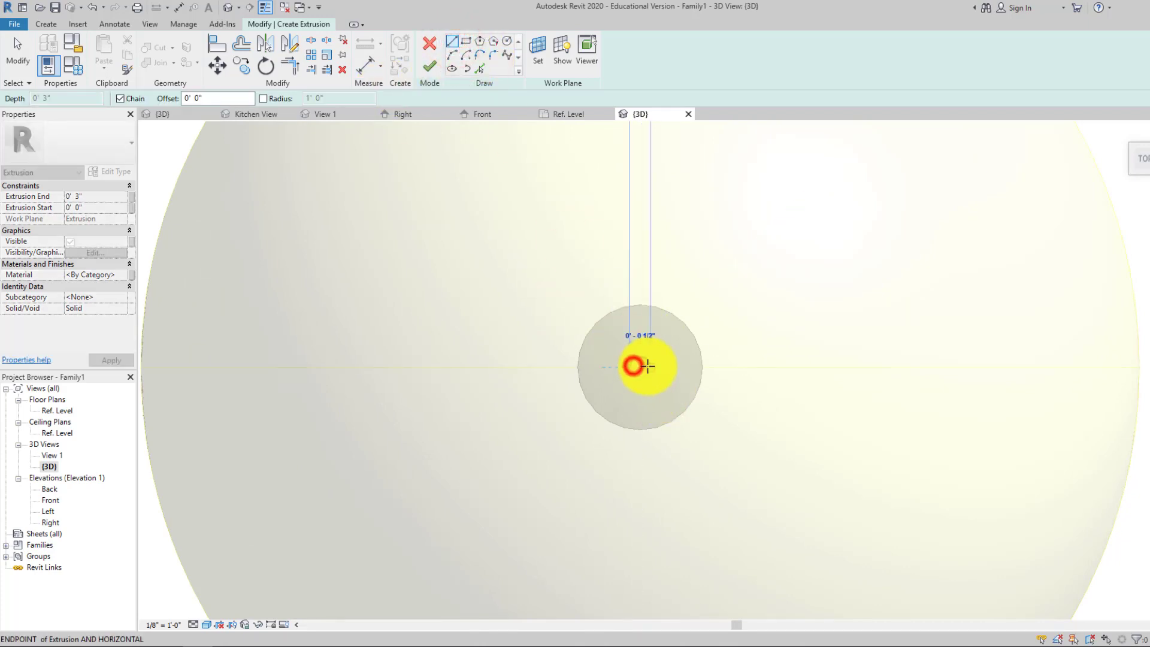
# Sketch a circle of about 1" radius centered on the helper line's midpoint, and delete the helper line.
pyautogui.click(506, 43)
pyautogui.click(641, 366)
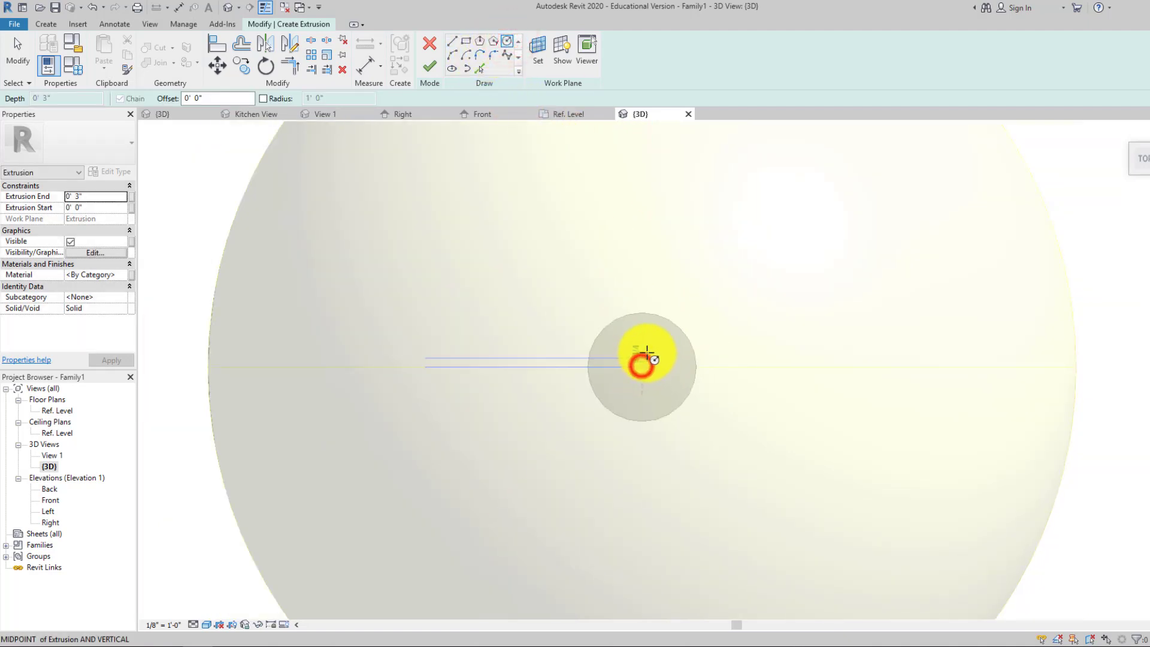
pyautogui.scroll(2, 646, 353)
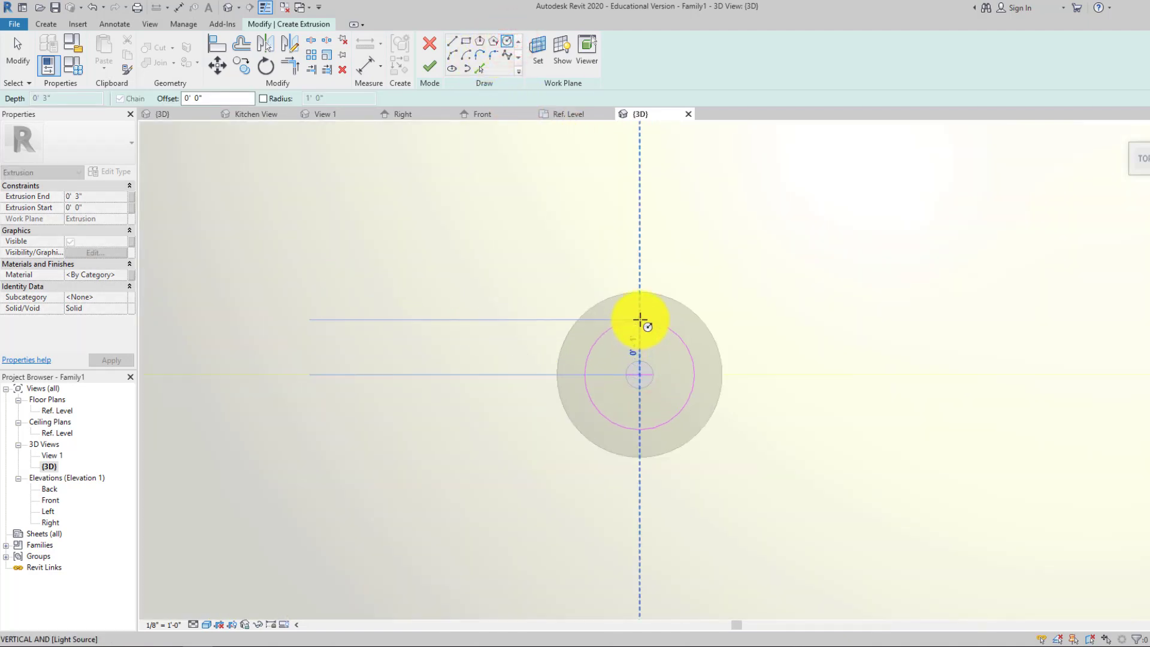
pyautogui.click(639, 319)
pyautogui.press('Escape')
pyautogui.press('Escape')
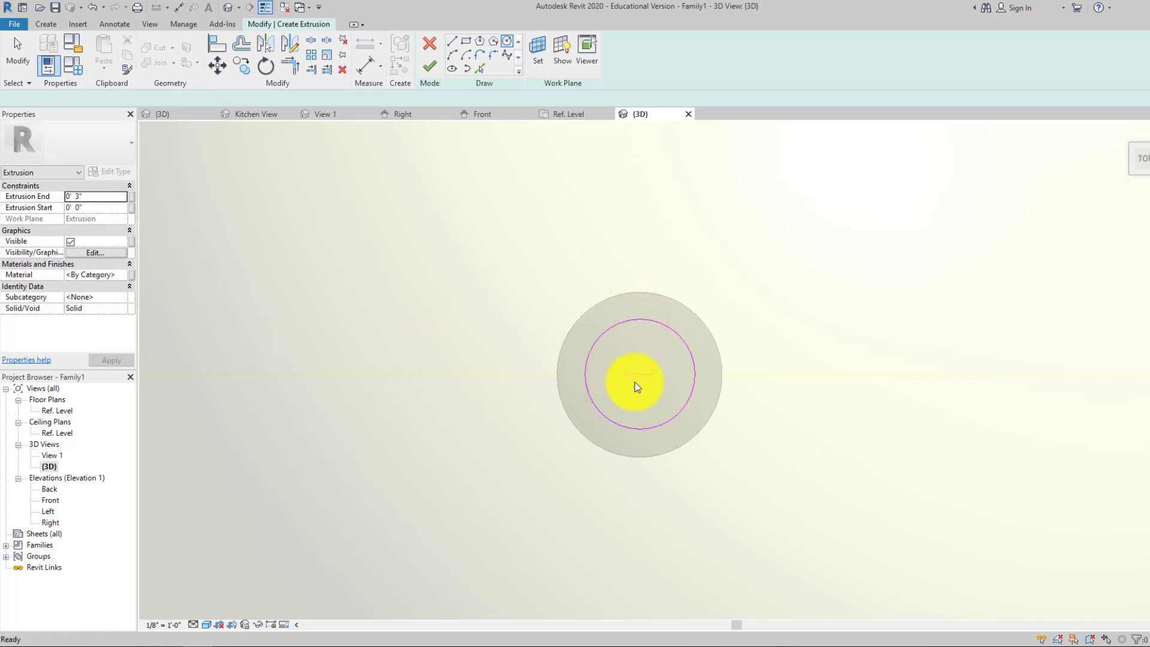
pyautogui.click(637, 375)
pyautogui.press('Escape')
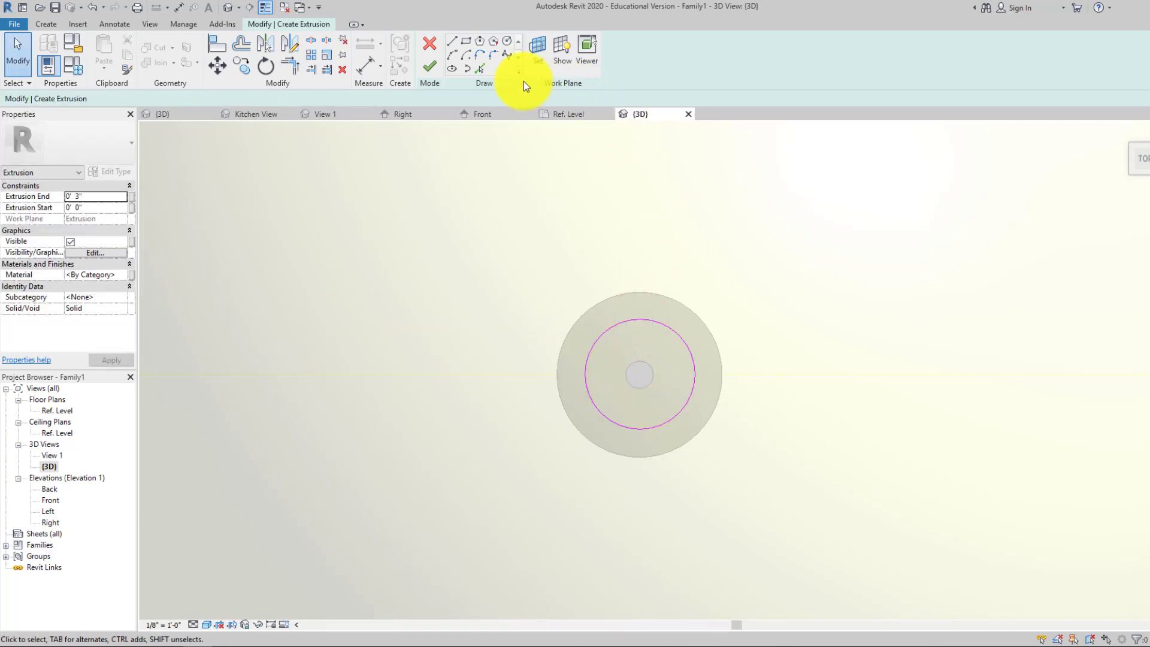
# Set the new extrusion's end to 0' 0 1/2".
pyautogui.click(87, 196)
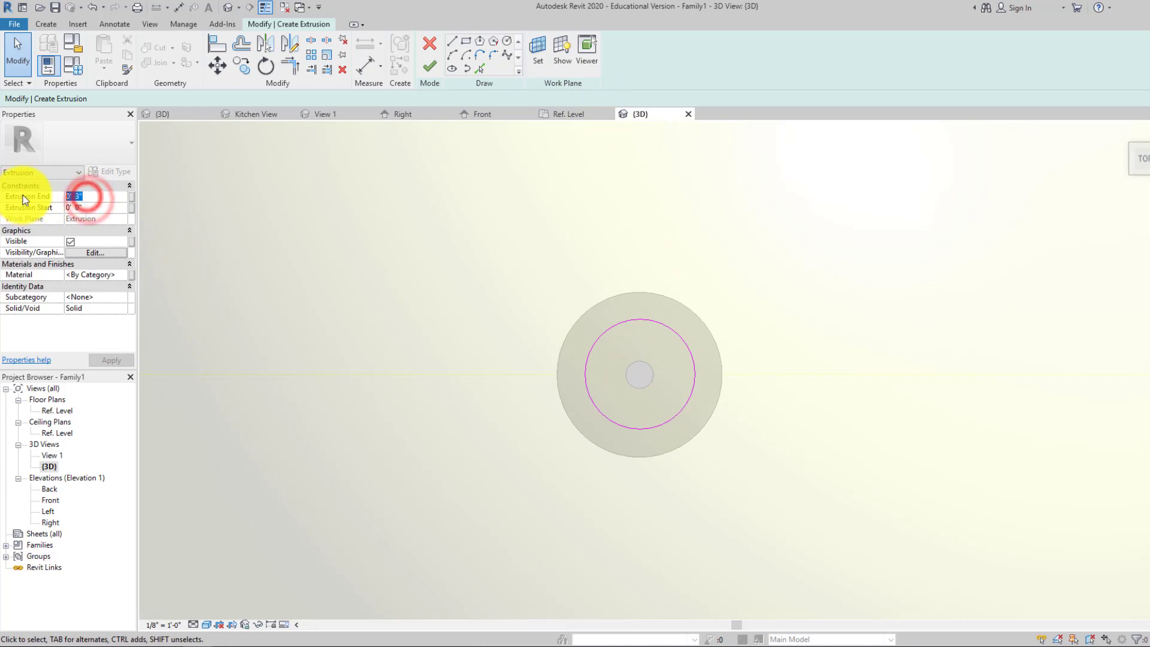
pyautogui.press('BackSpace')
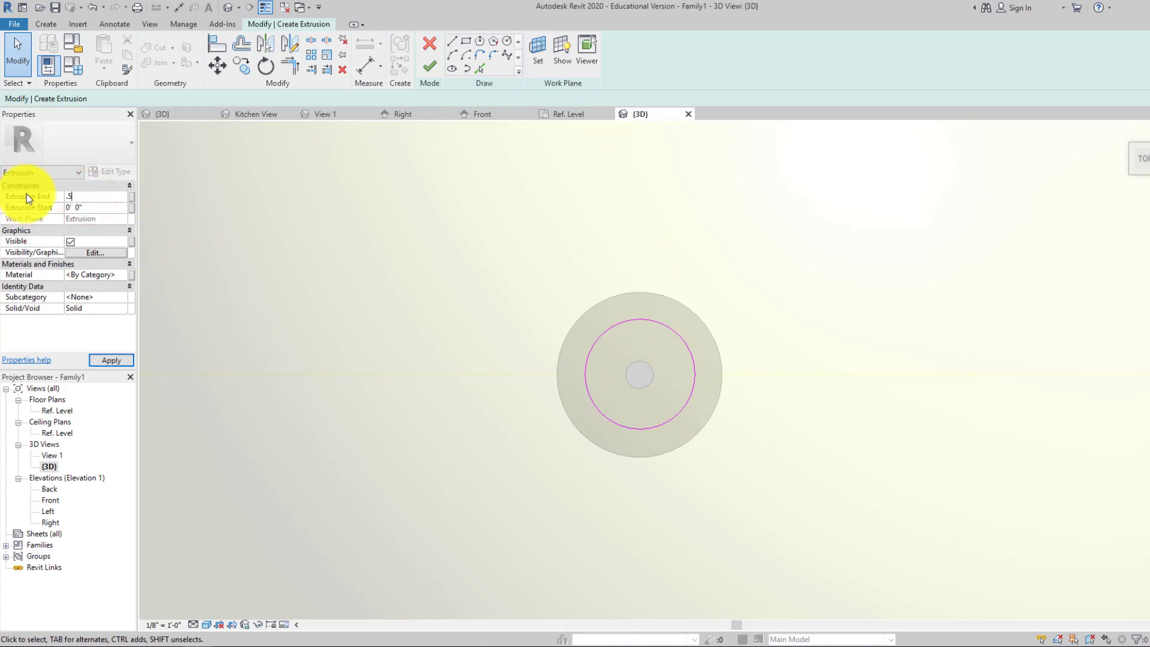
pyautogui.write('.5')
pyautogui.press('Return')
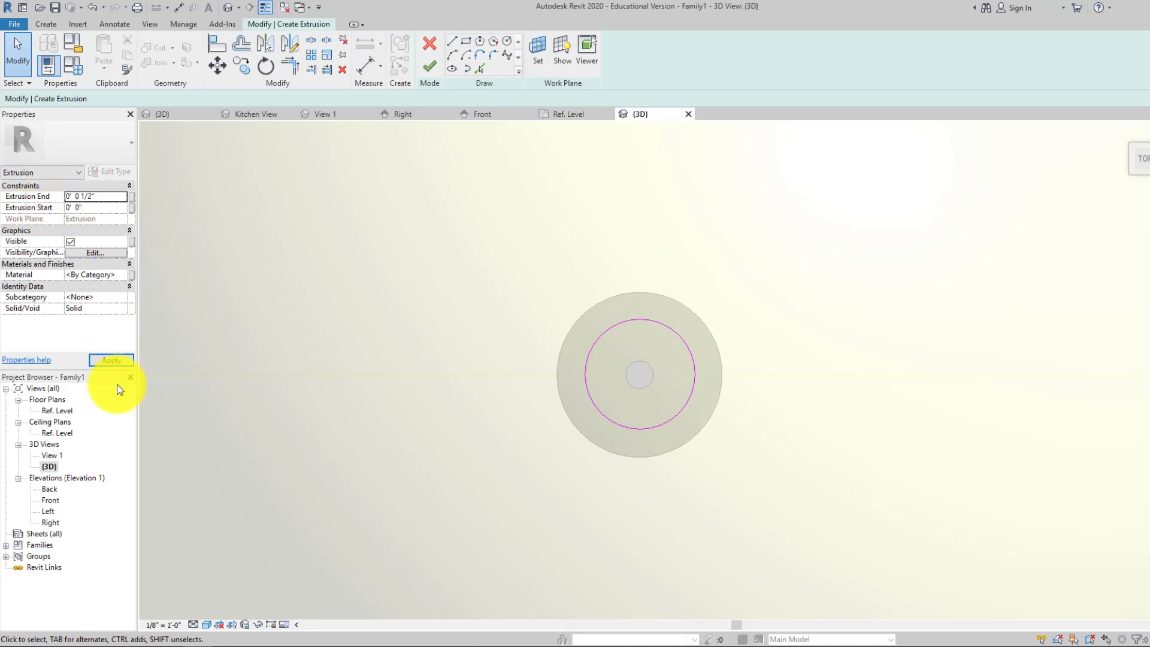
# Assign the silver material to the ceiling plate extrusion and finish the extrusion.
pyautogui.click(110, 359)
pyautogui.click(121, 275)
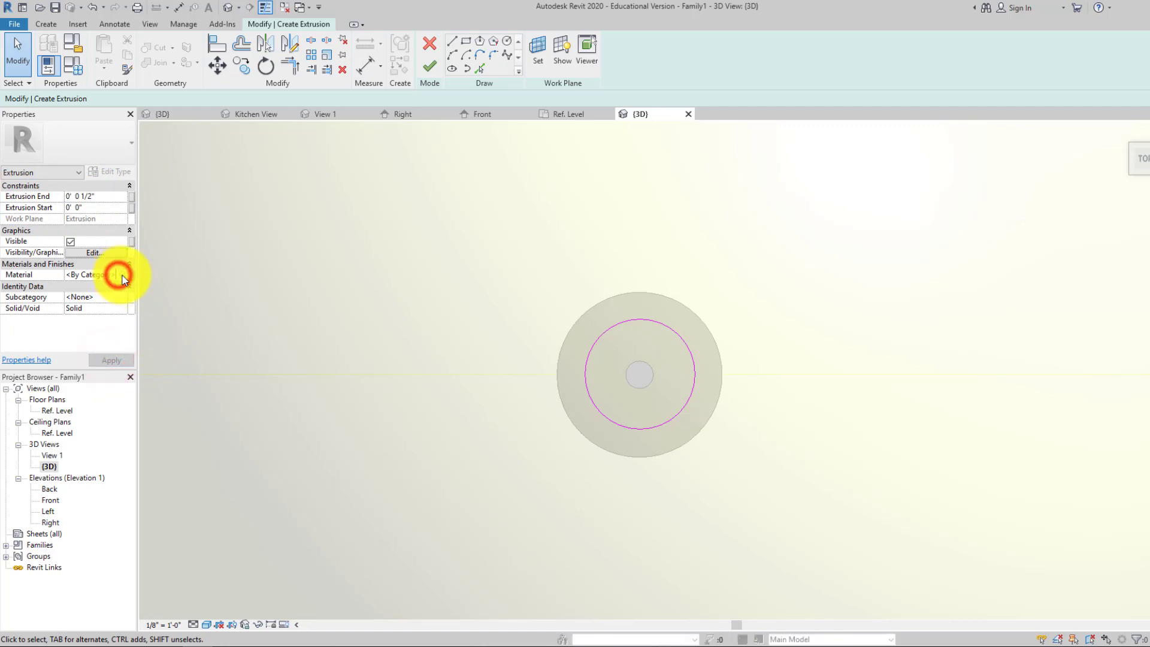
pyautogui.click(121, 276)
pyautogui.click(638, 354)
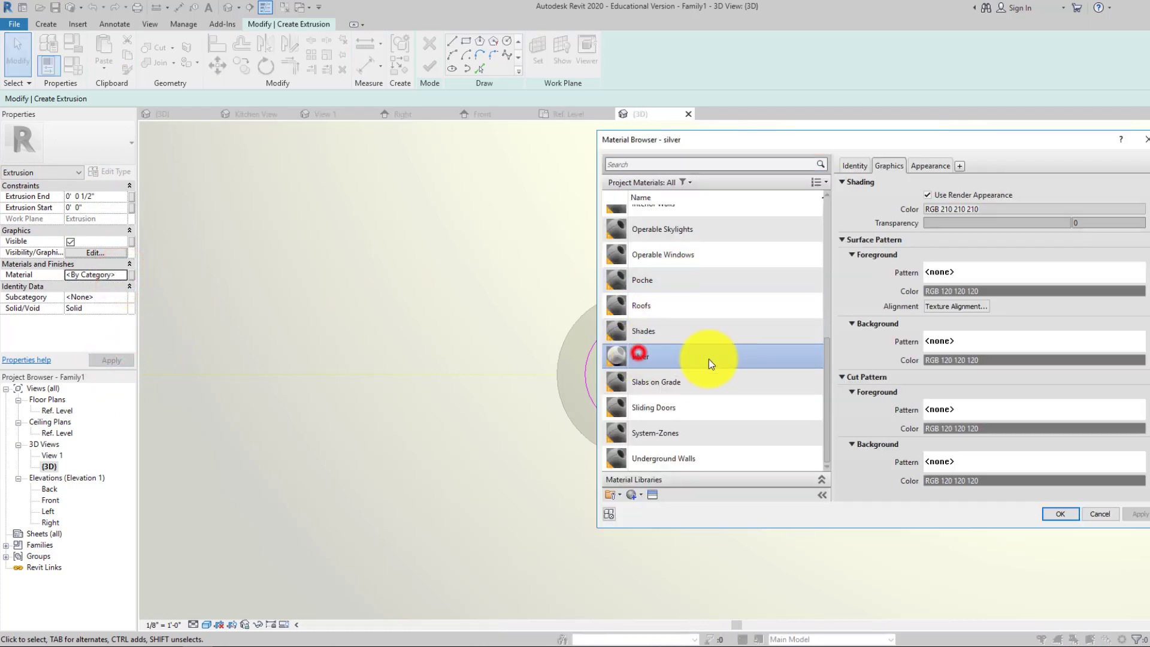
pyautogui.click(1060, 513)
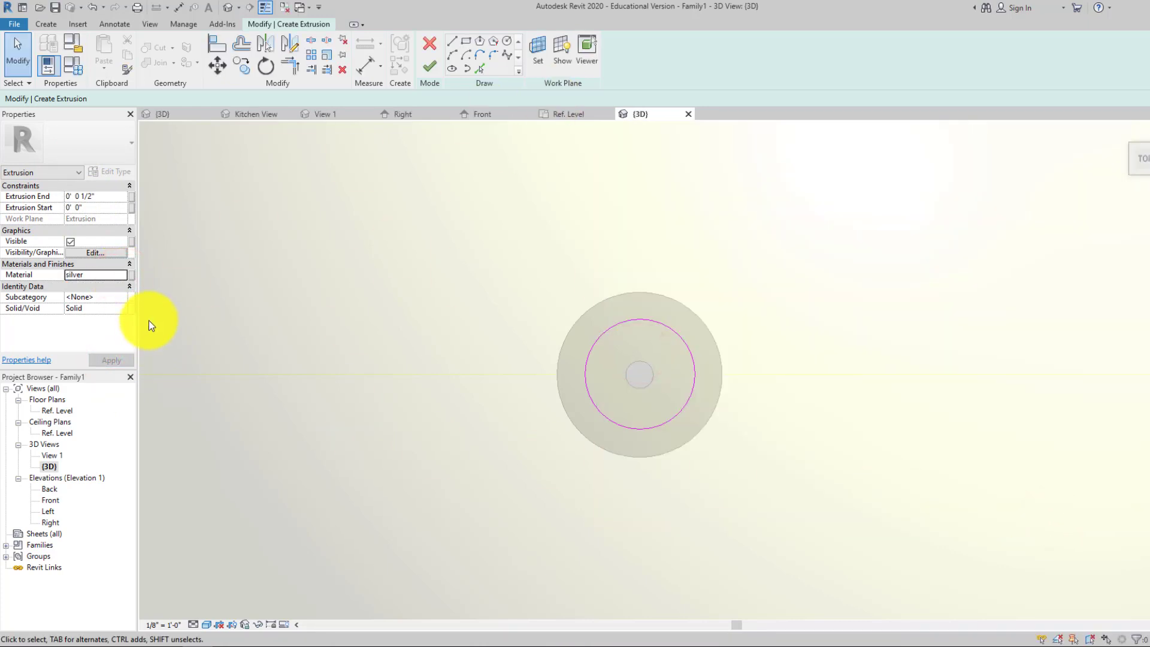
pyautogui.click(441, 56)
pyautogui.click(509, 317)
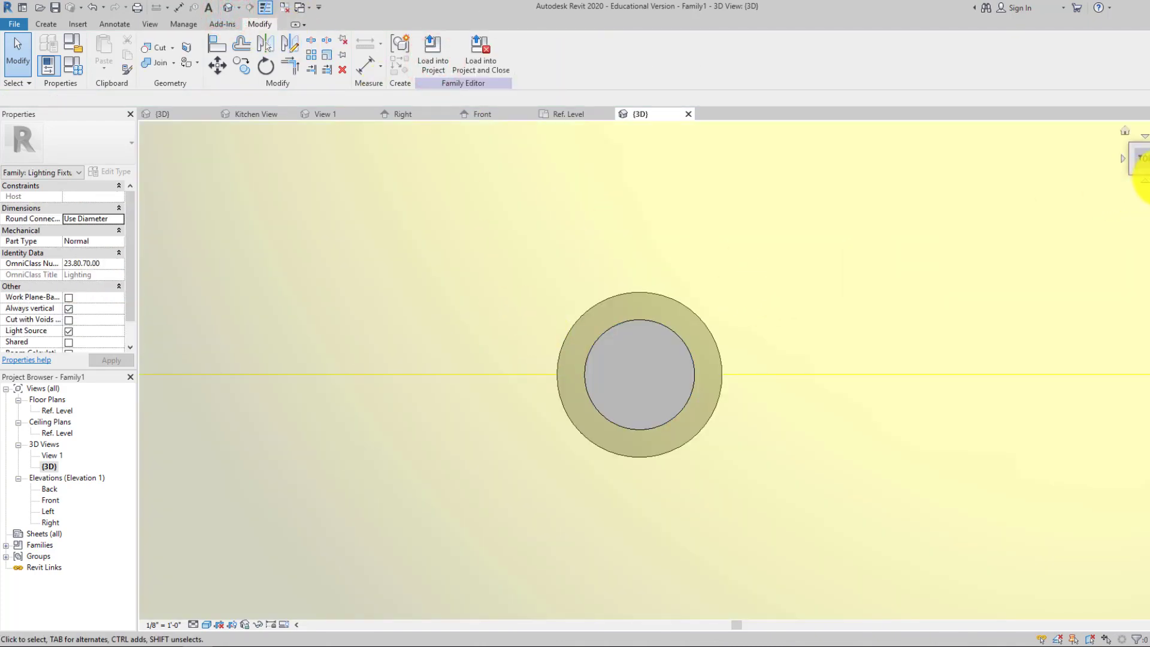
# Save the completed lighting fixture family as "Pendant light" in the Revit - Tiny House folder.
pyautogui.moveTo(1141, 150)
pyautogui.click(1145, 173)
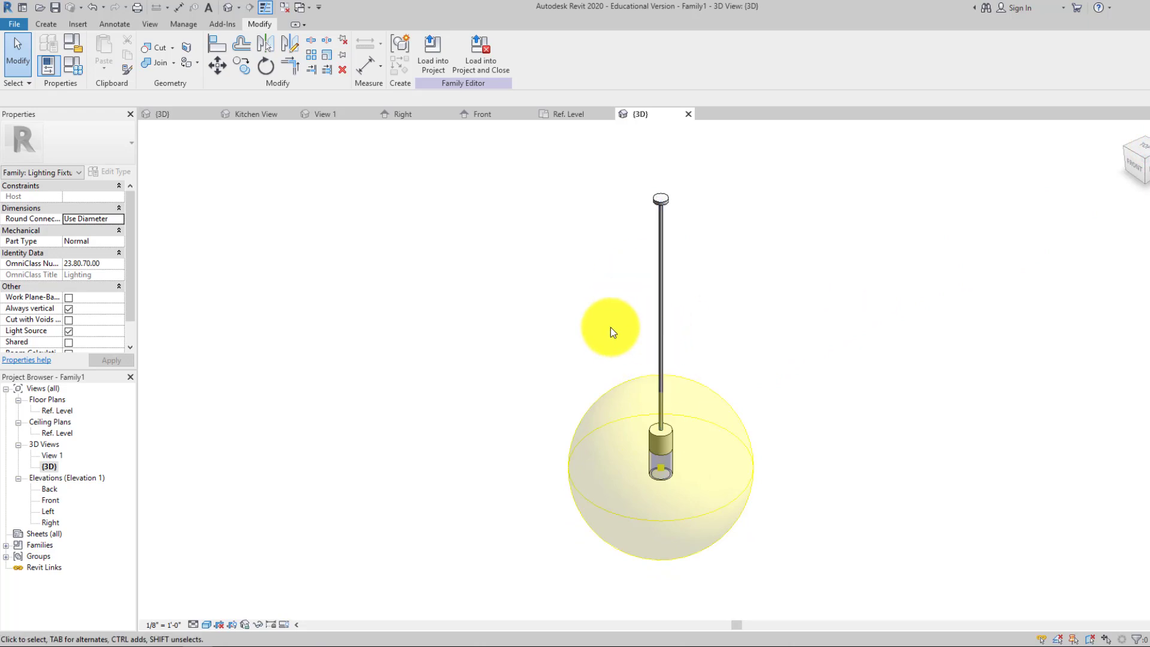
pyautogui.click(22, 26)
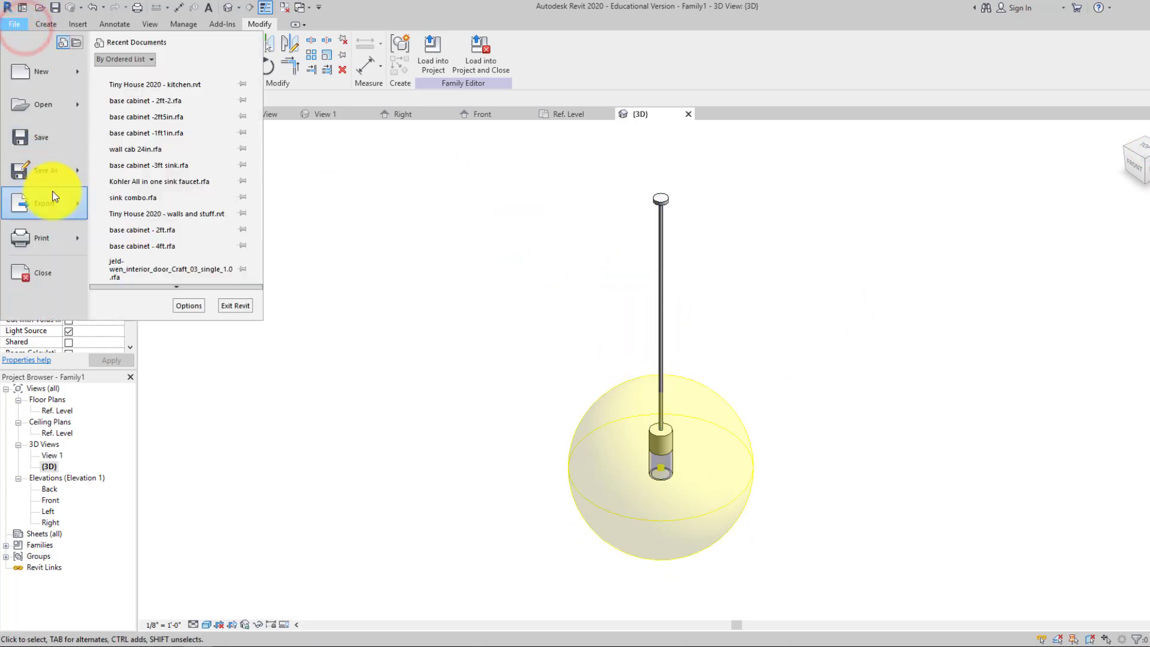
pyautogui.click(47, 169)
pyautogui.click(133, 161)
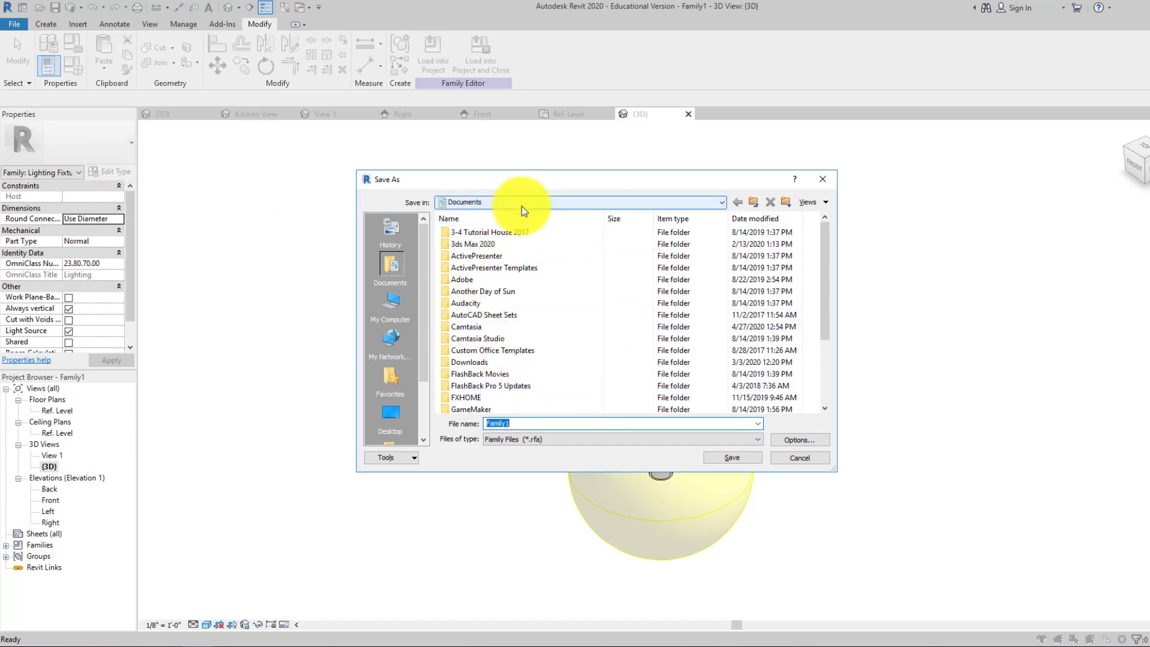
pyautogui.scroll(-3, 470, 347)
pyautogui.doubleClick(470, 347)
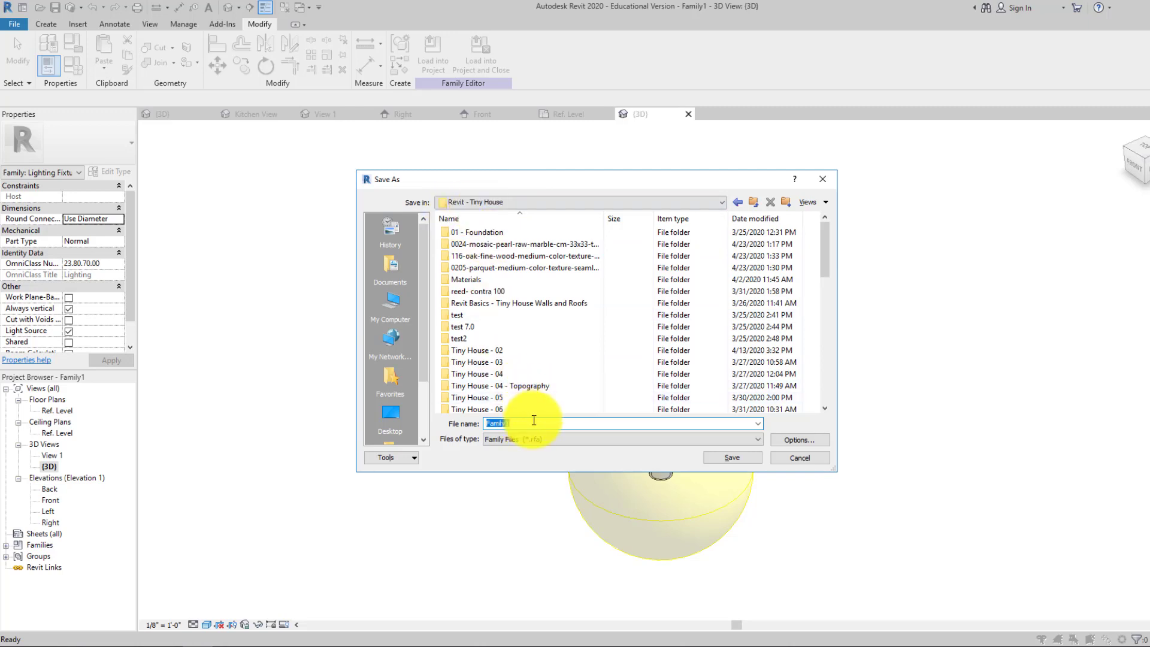
pyautogui.write('Pendant light')
pyautogui.press('Return')
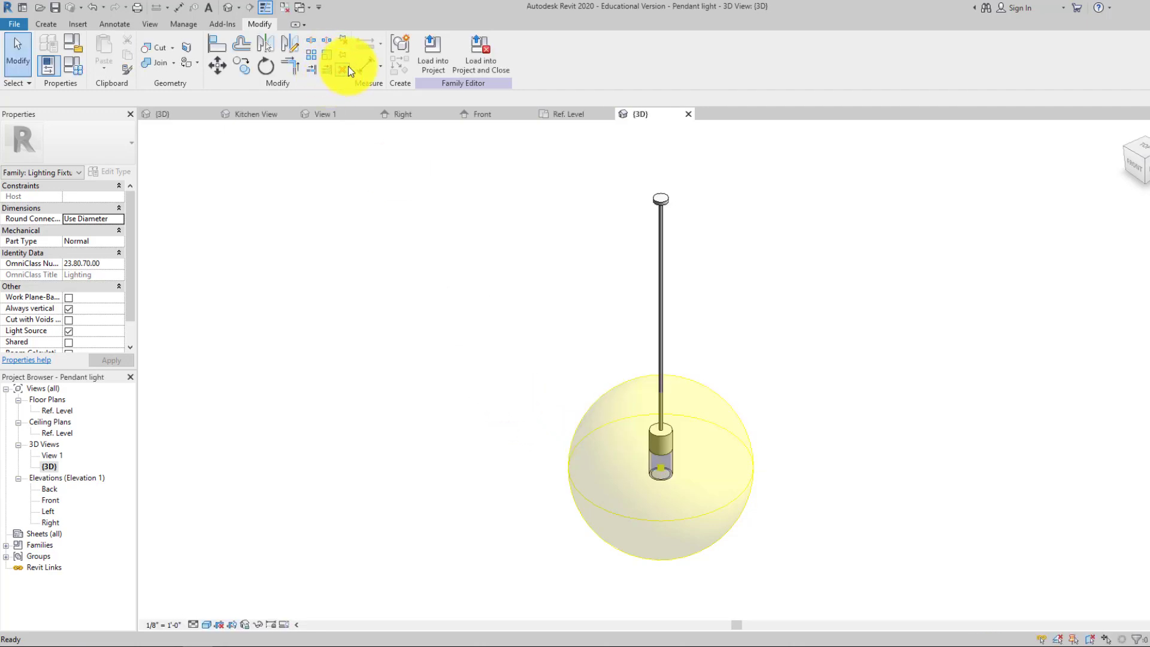
# Load the Pendant light family into the Tiny House 2020 - kitchen project and open the 02 FIRST FLOOR plan at the kitchen.
pyautogui.click(423, 55)
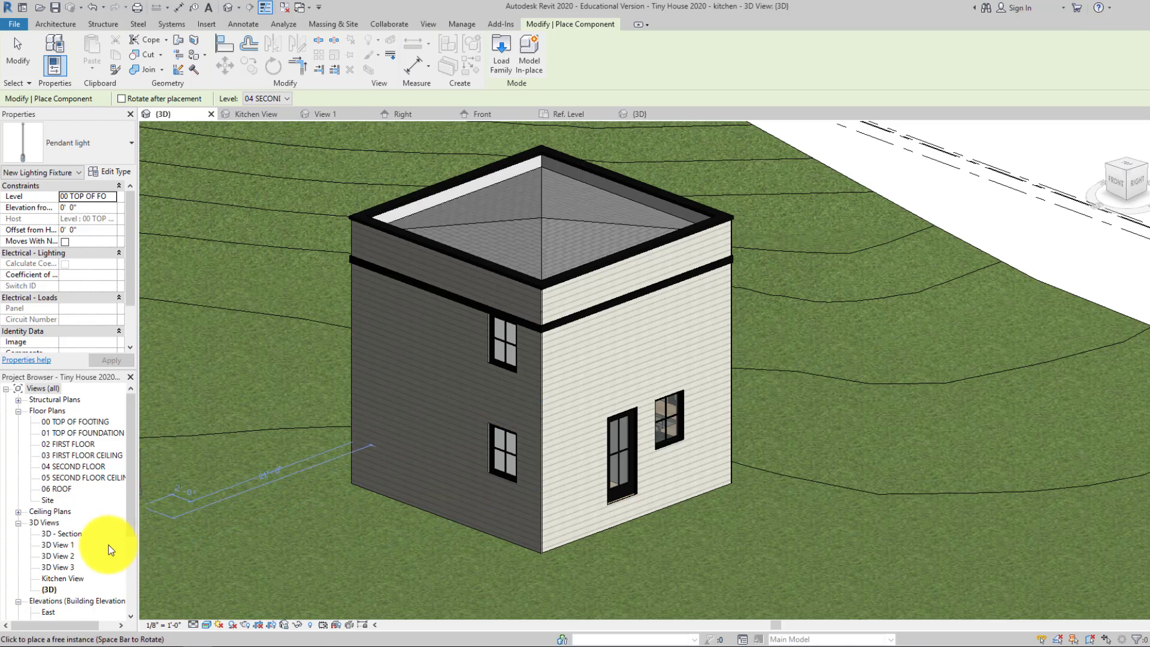
pyautogui.doubleClick(64, 443)
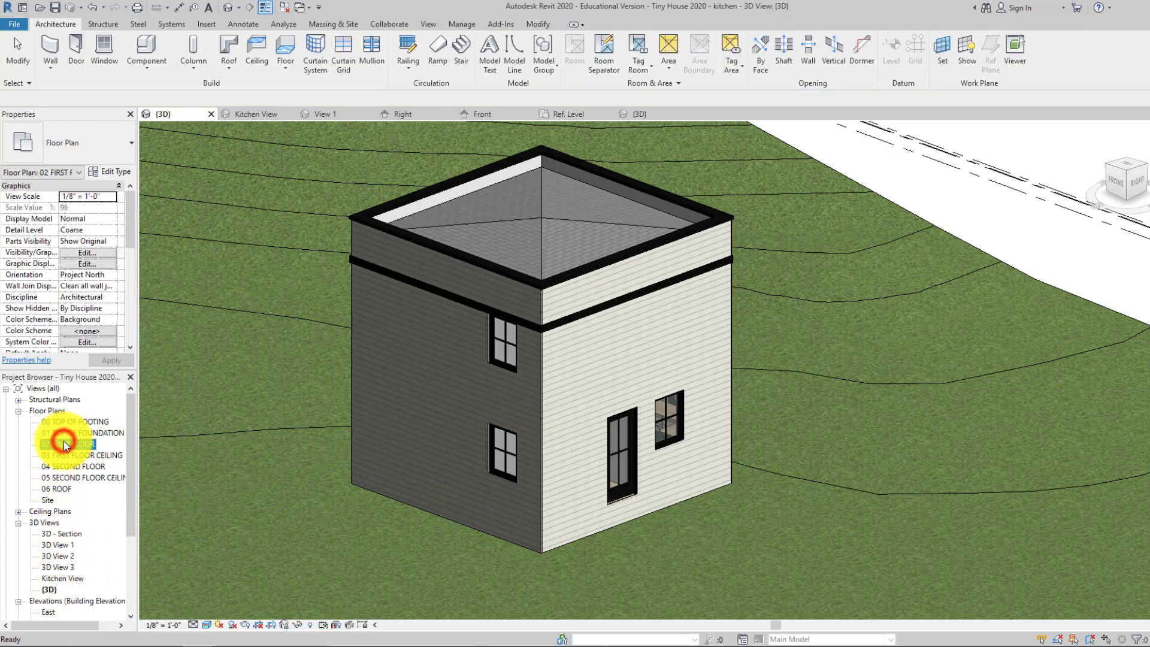
pyautogui.scroll(8, 638, 334)
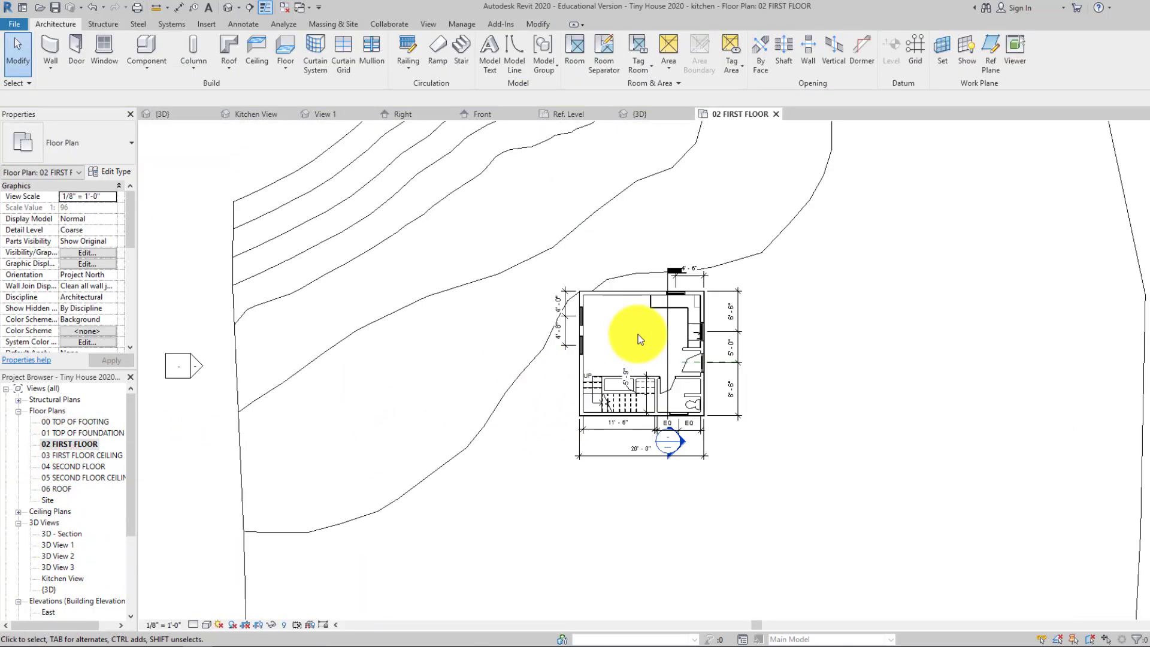
pyautogui.moveTo(555, 330); pyautogui.dragTo(552, 328, button='middle')
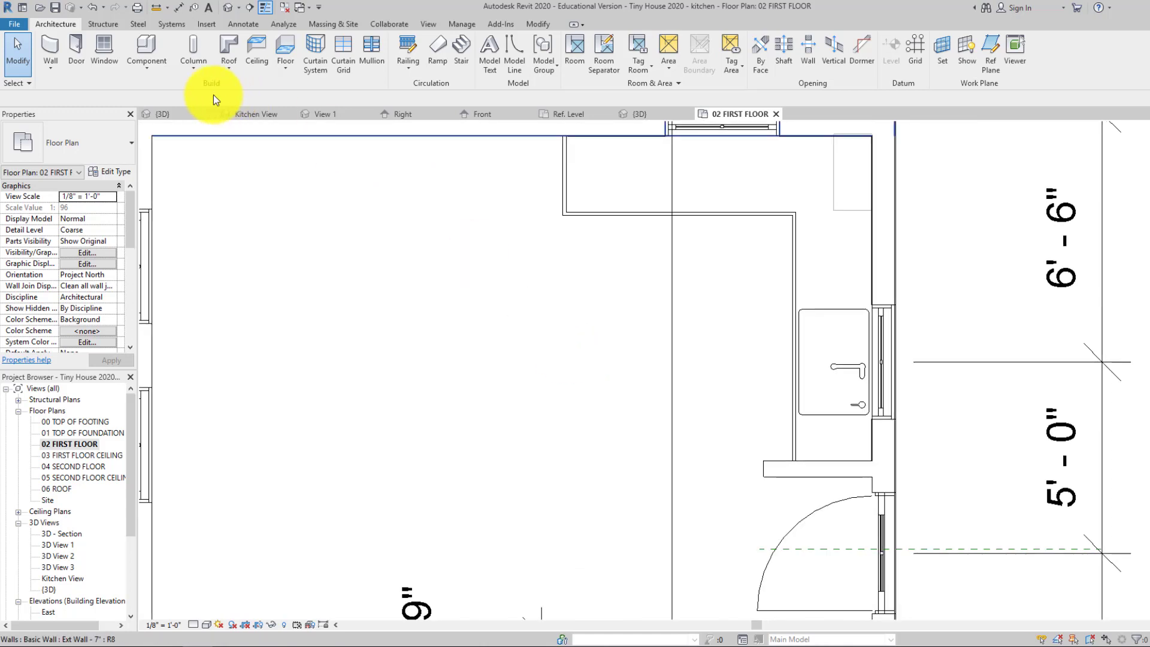
# Place three Pendant light components: one over each leg of the L-shaped counter and one in the open floor in line with the first.
pyautogui.click(140, 70)
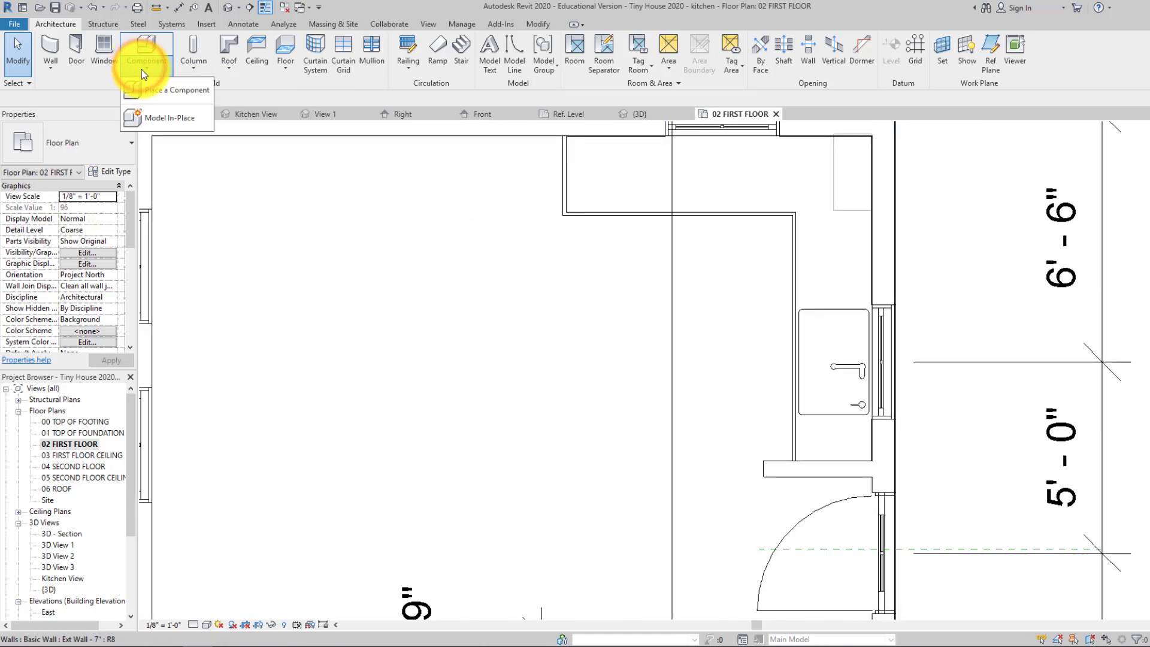
pyautogui.click(157, 91)
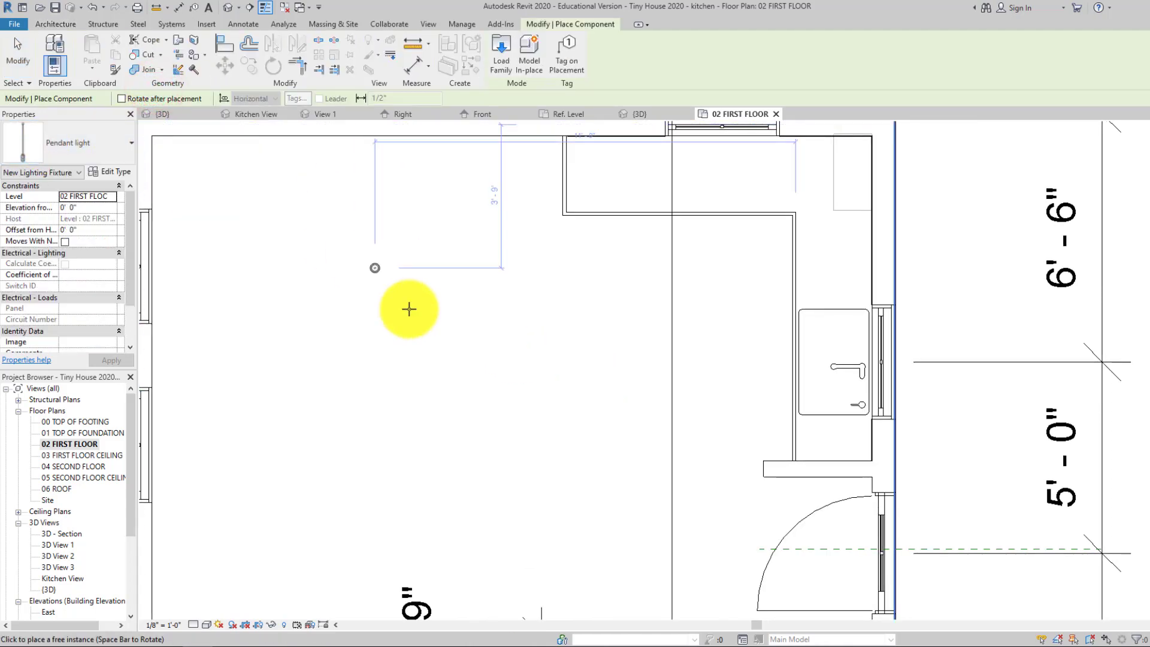
pyautogui.moveTo(518, 357); pyautogui.dragTo(634, 275, button='middle')
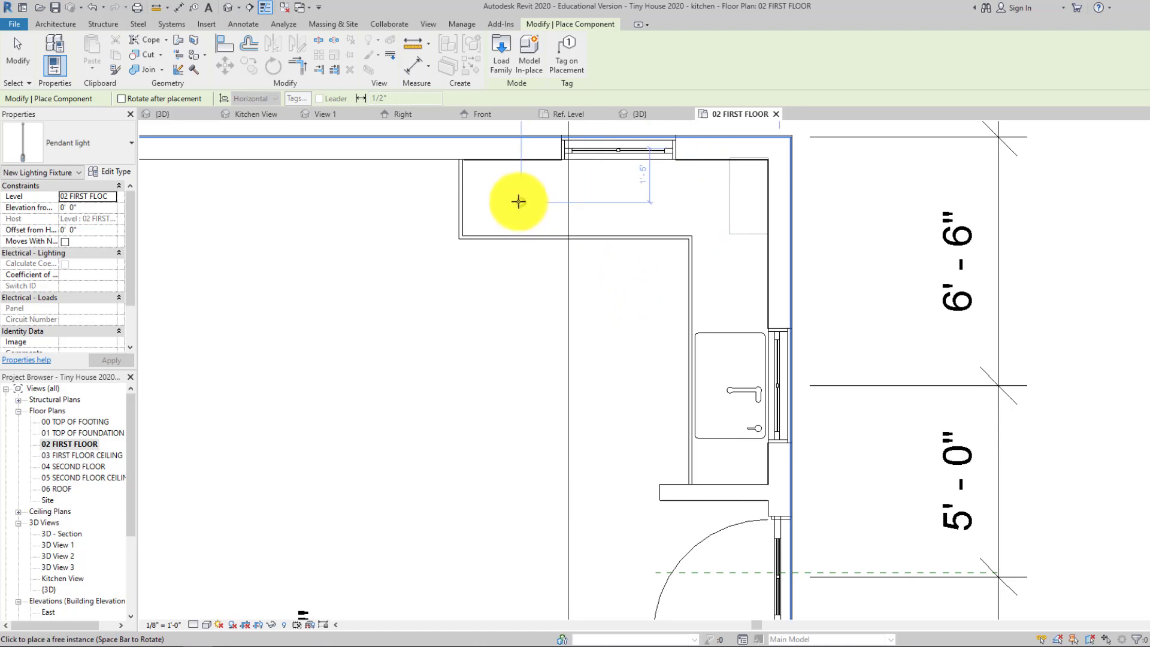
pyautogui.click(513, 199)
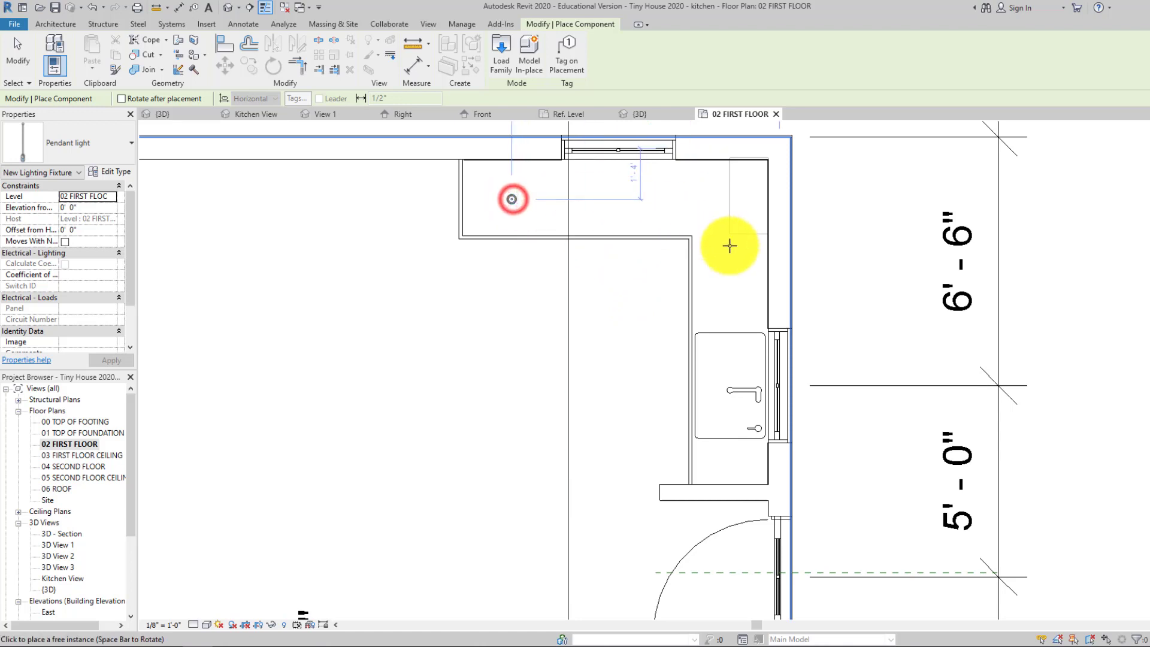
pyautogui.click(731, 284)
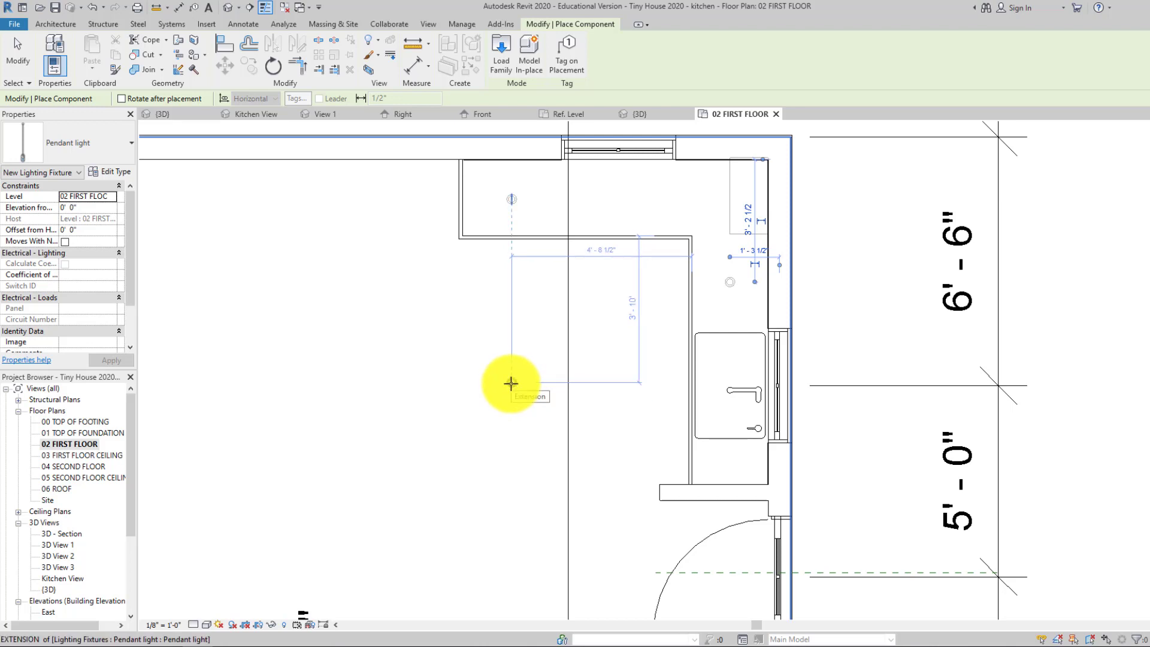
pyautogui.click(511, 383)
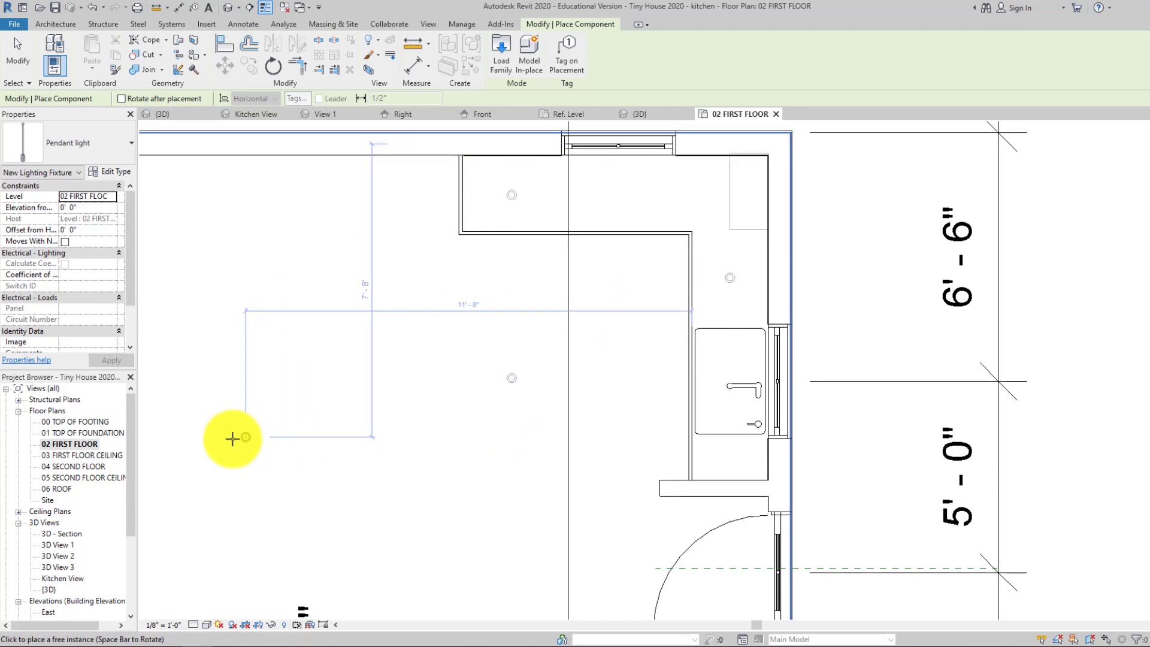
pyautogui.press('Escape')
pyautogui.press('Escape')
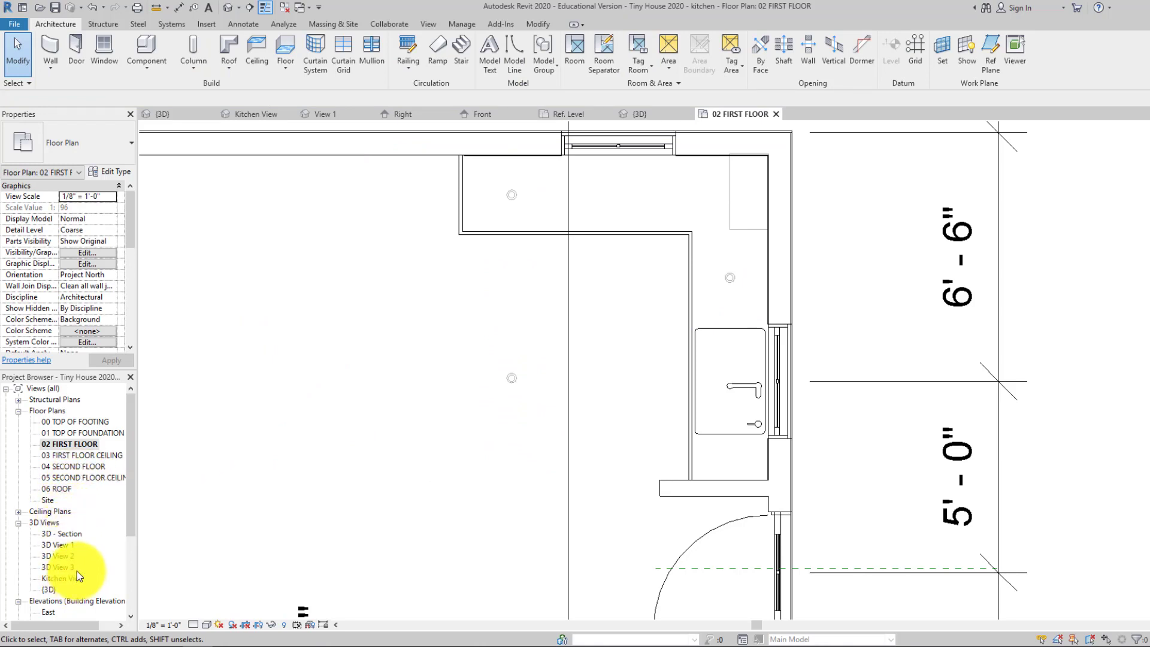
# Open the 3D - Section view and pull the section box's front face inward to cut through the house interior.
pyautogui.click(61, 534)
pyautogui.doubleClick(61, 536)
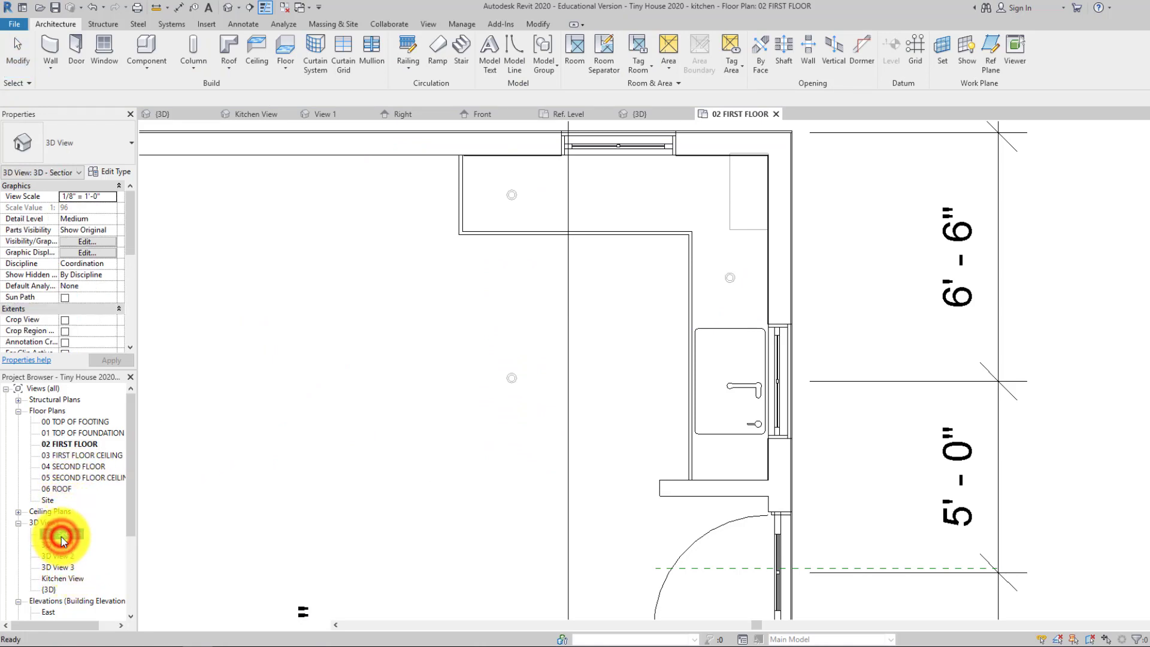
pyautogui.scroll(4, 674, 383)
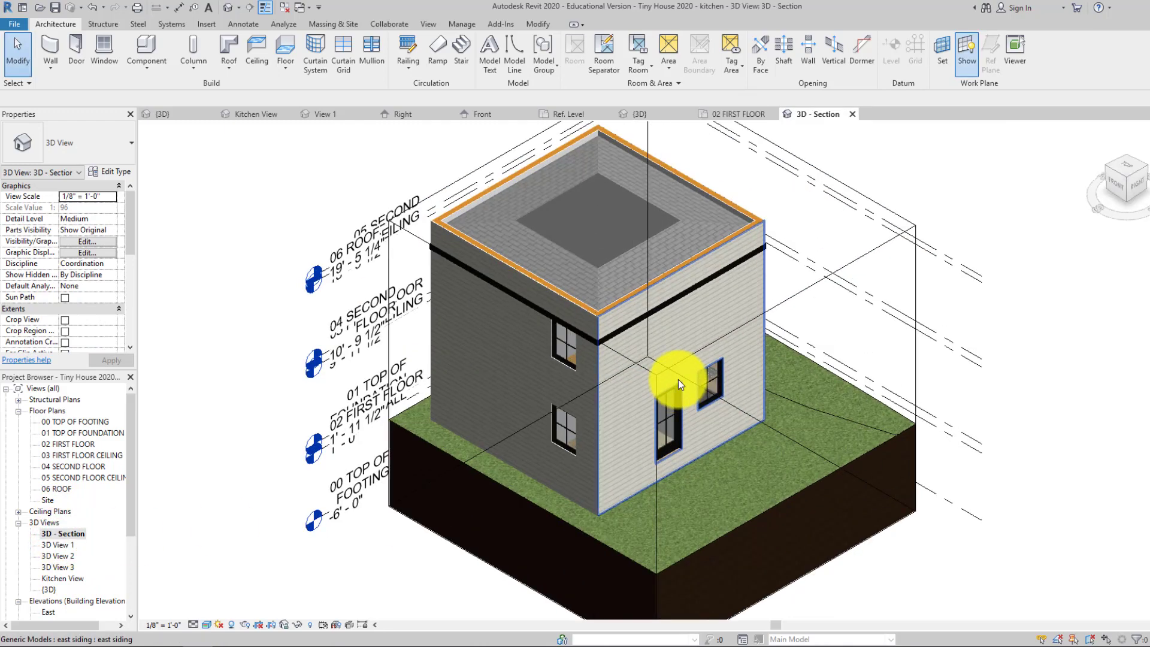
pyautogui.click(856, 258)
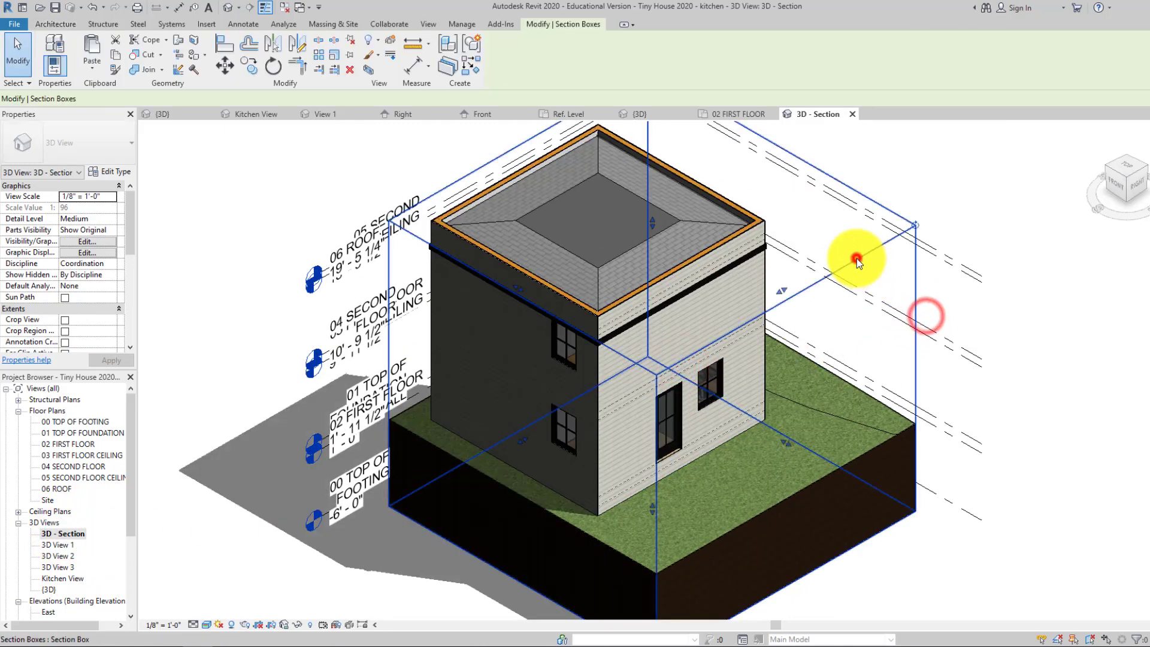
pyautogui.moveTo(526, 441); pyautogui.dragTo(623, 398)
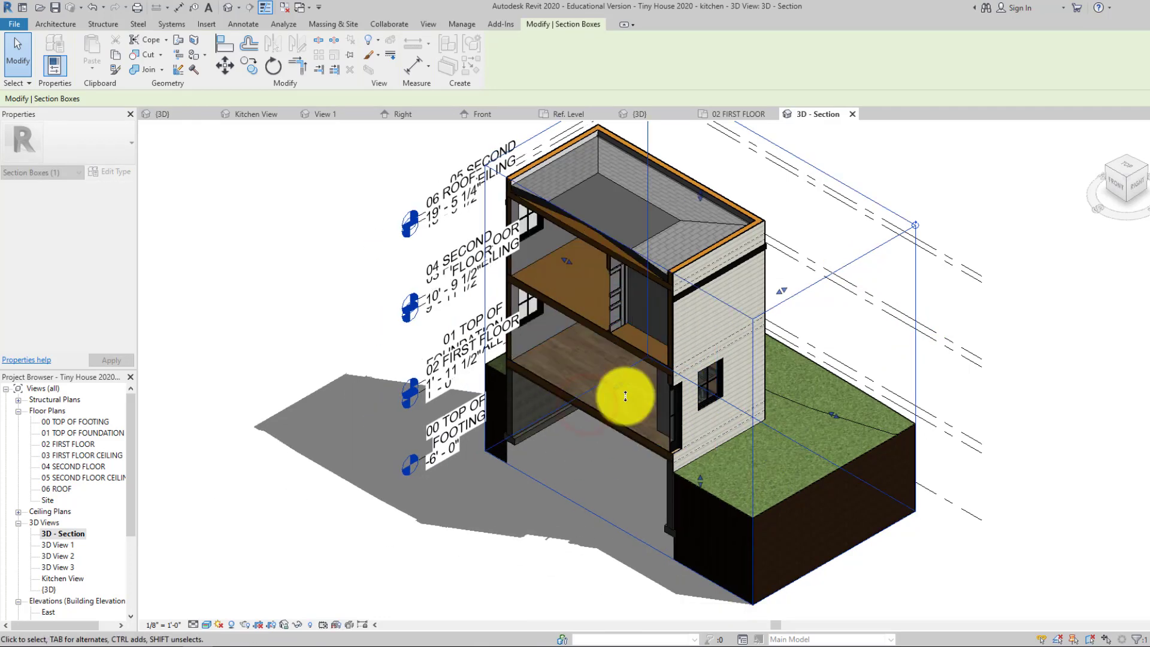
pyautogui.click(1129, 272)
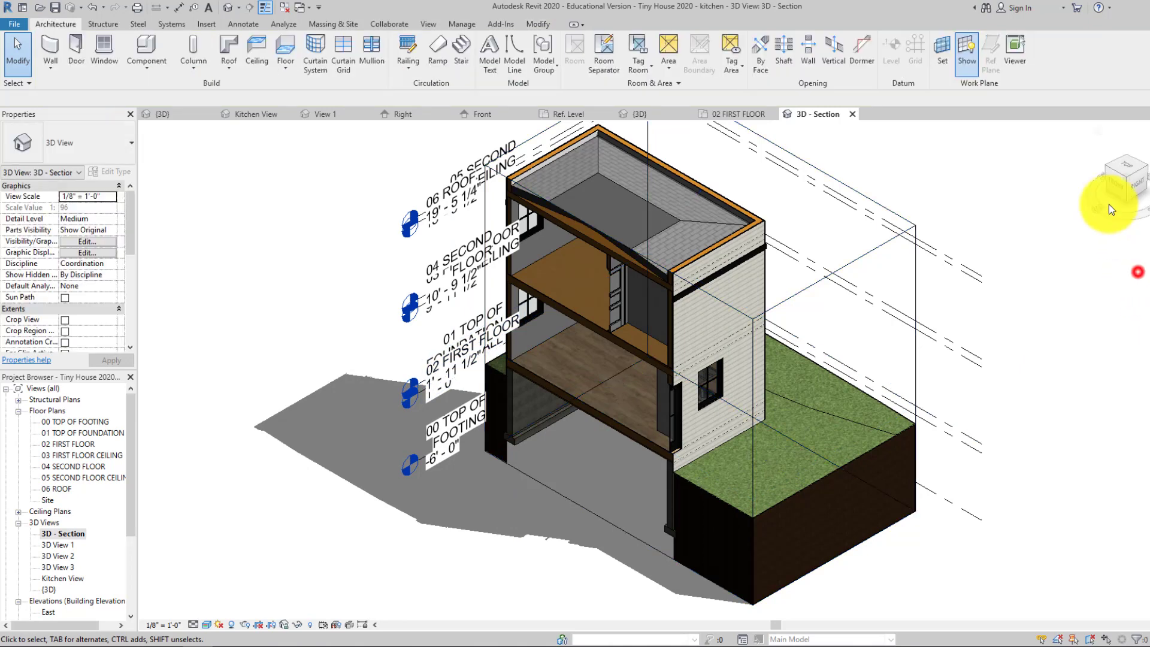
# Pull the section box's left face inward from the front-left corner view to expose the kitchen.
pyautogui.click(1107, 167)
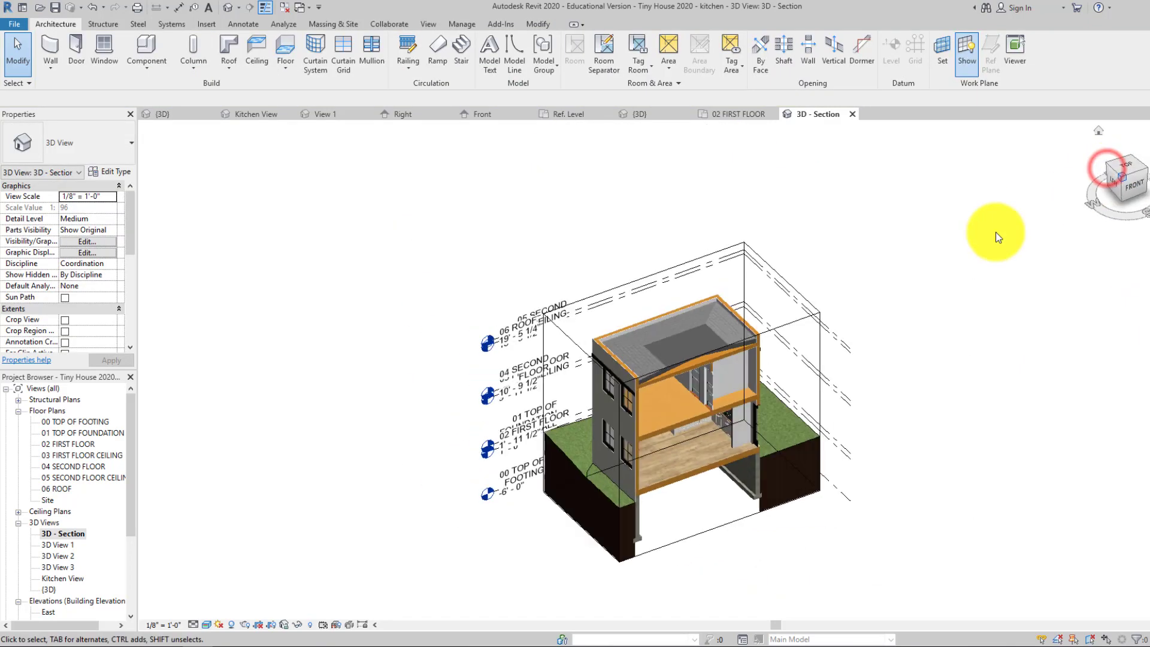
pyautogui.click(558, 327)
pyautogui.scroll(5, 566, 417)
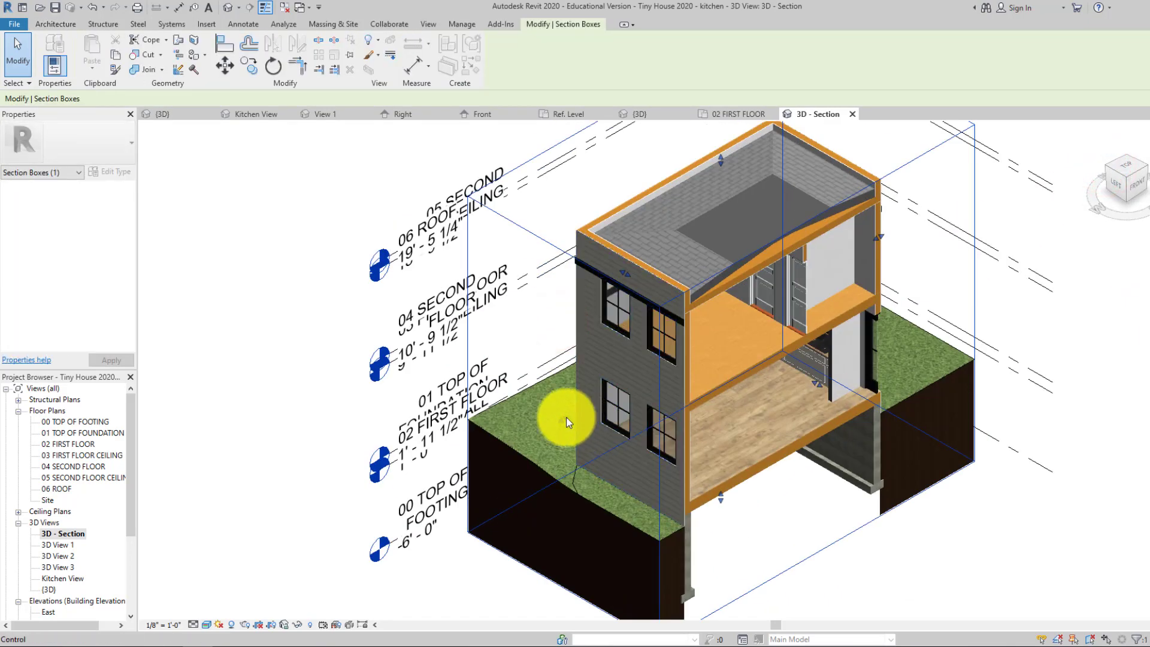
pyautogui.moveTo(611, 408); pyautogui.dragTo(706, 437)
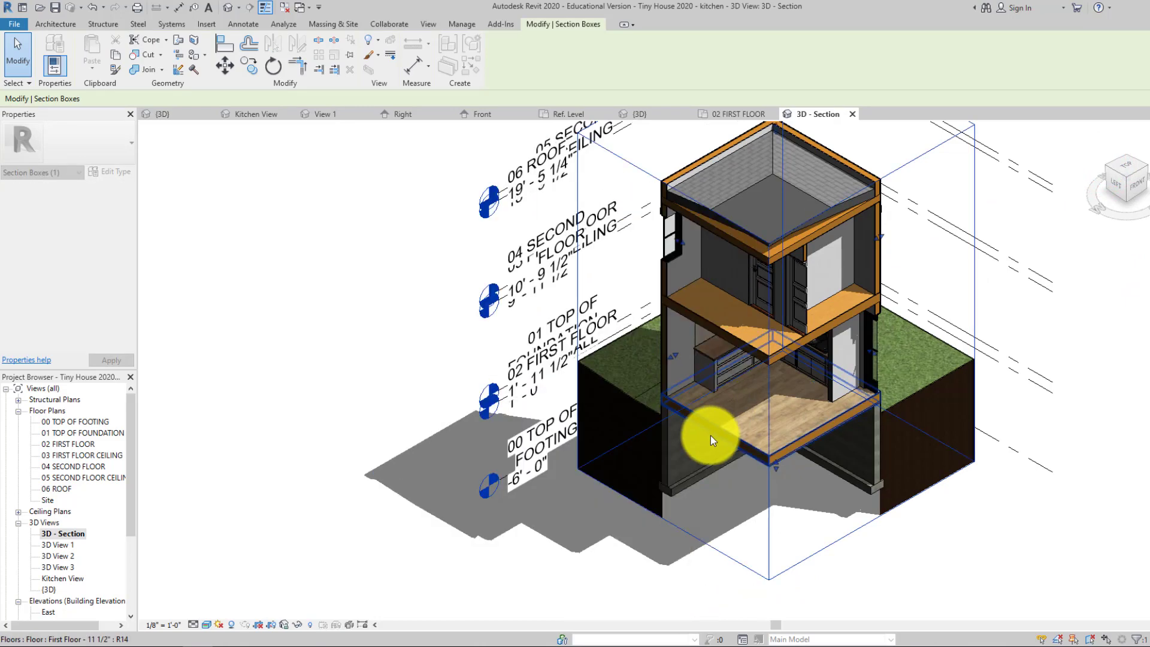
pyautogui.click(893, 576)
# From the left view, nudge the middle pendant light down to an elevation of -0' 1".
pyautogui.click(1118, 185)
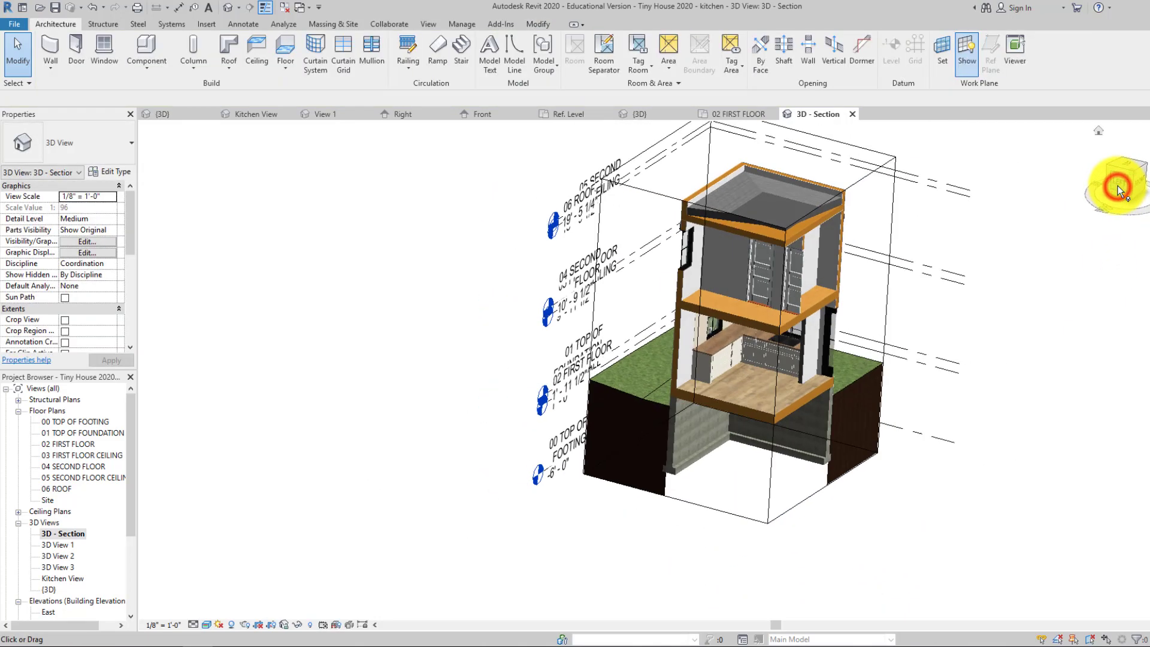
pyautogui.scroll(8, 694, 365)
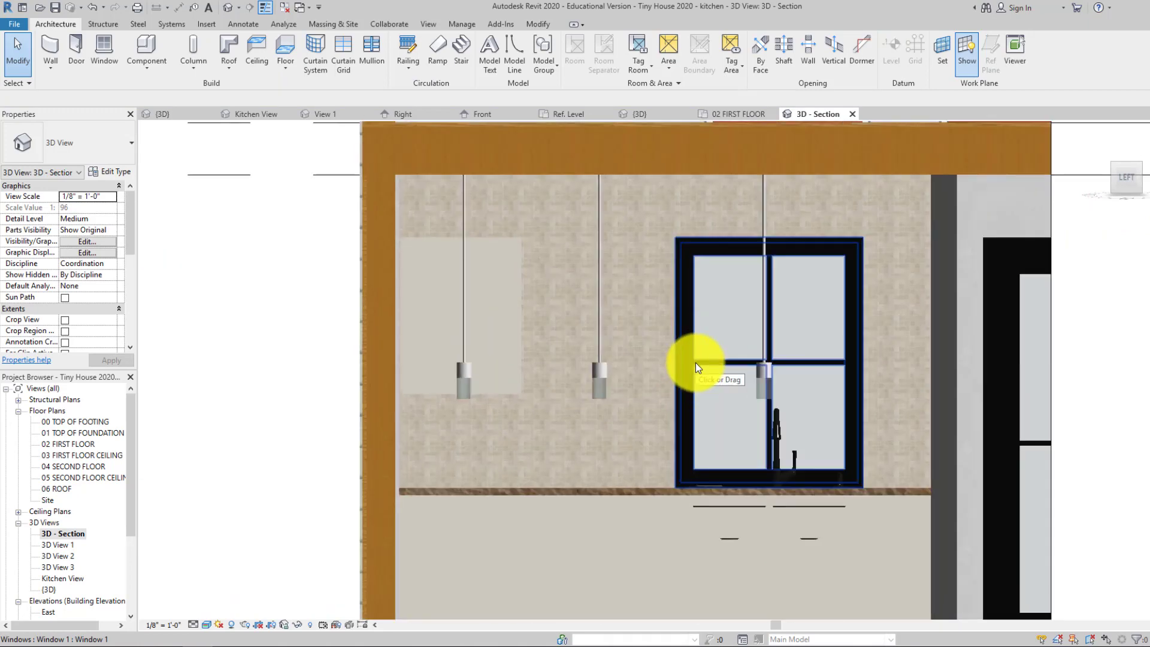
pyautogui.click(600, 286)
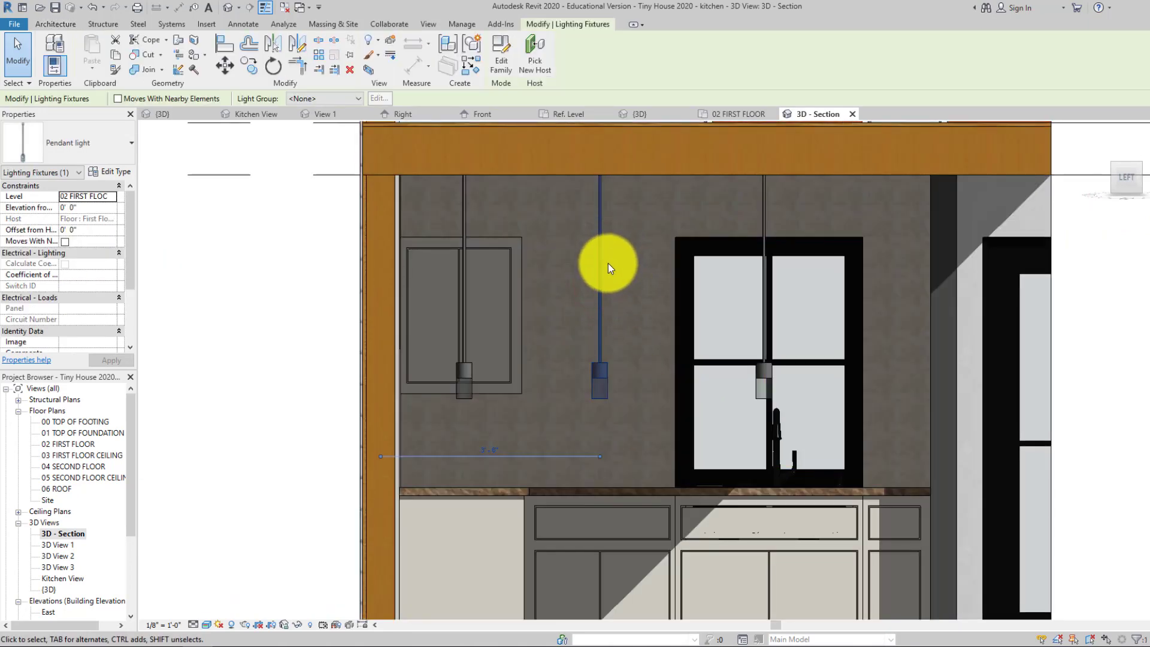
pyautogui.press('Down')
pyautogui.press('Down')
pyautogui.press('Down')
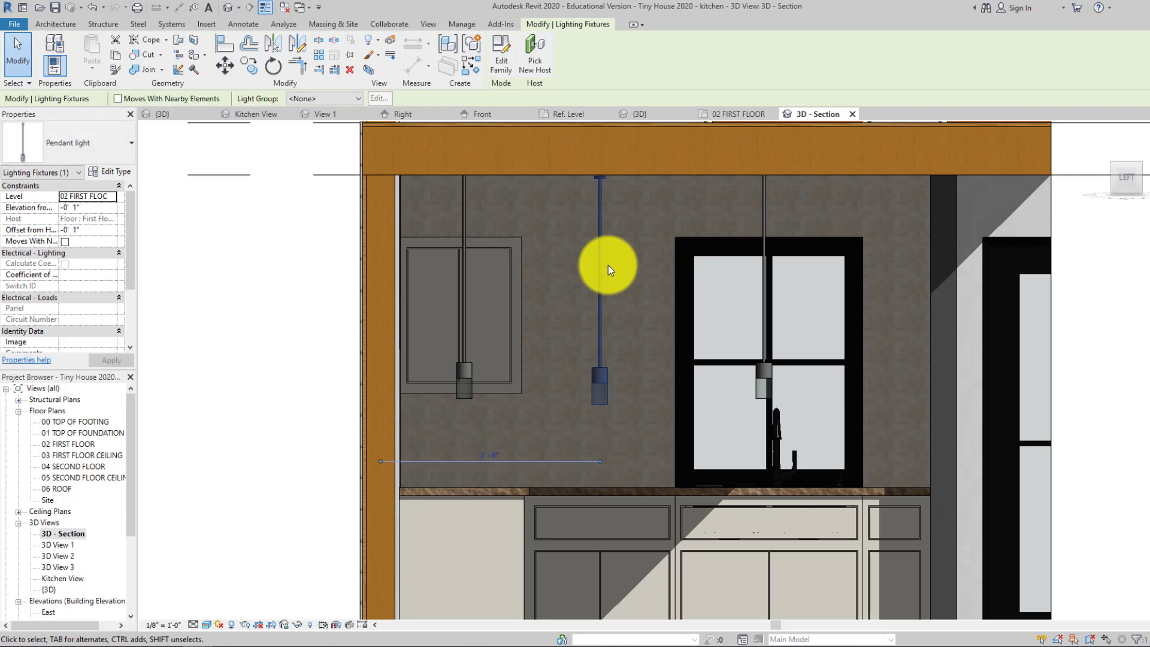
# Fine-tune the middle pendant light's height against the ceiling to an elevation of -0' 0 3/4".
pyautogui.click(464, 233)
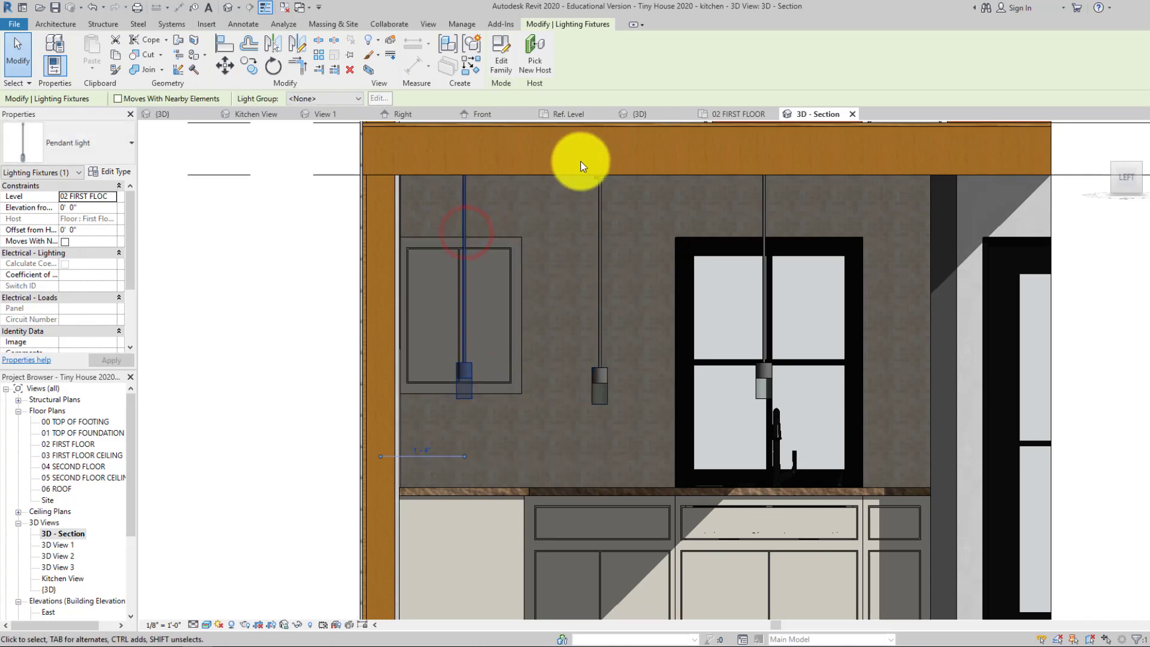
pyautogui.scroll(3, 609, 162)
pyautogui.scroll(3, 609, 162)
pyautogui.click(580, 220)
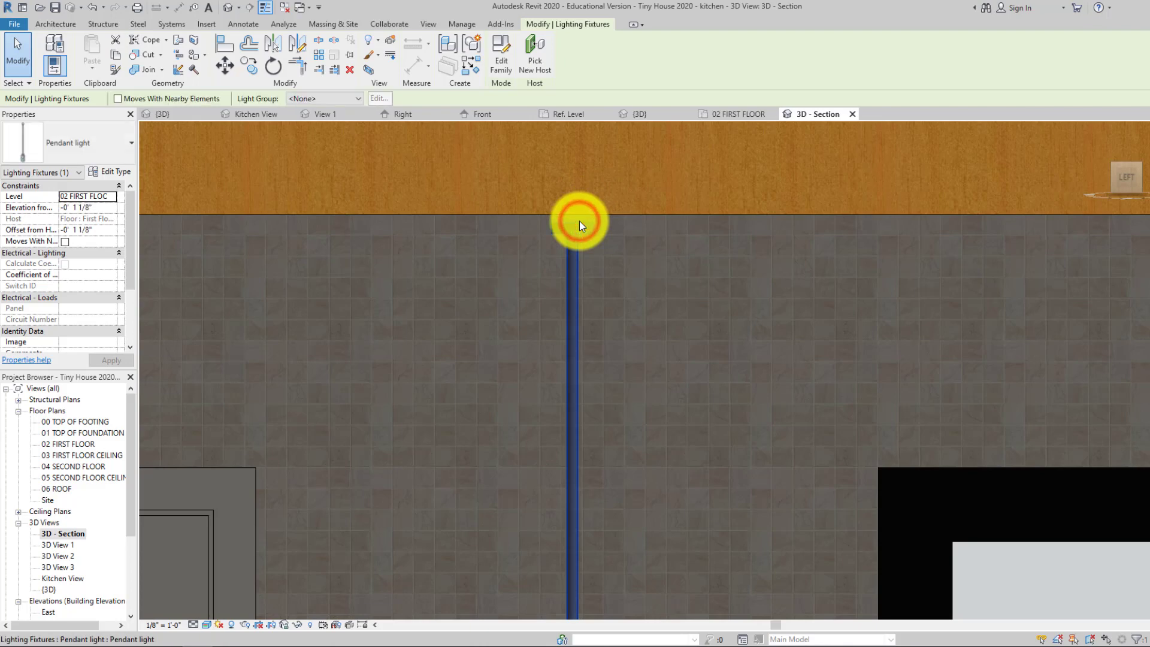
pyautogui.moveTo(580, 225); pyautogui.dragTo(582, 223)
pyautogui.scroll(-3, 534, 257)
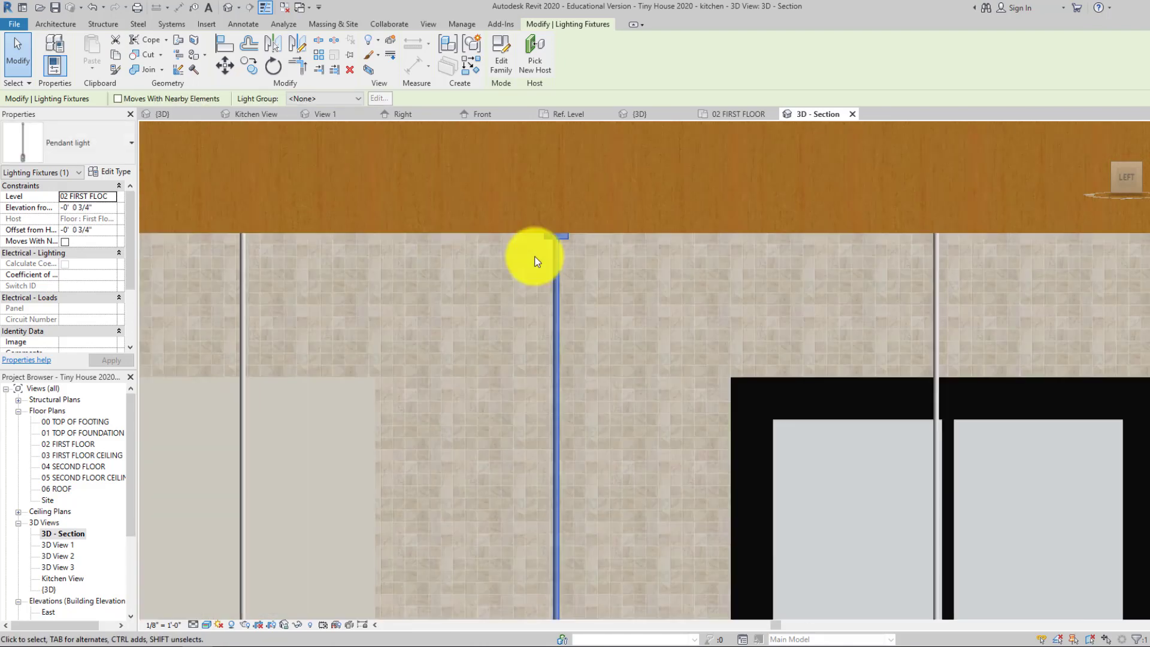
# Adjust the pendant light in front of the window to an elevation of -0' 0 3/4" and clear the selection.
pyautogui.scroll(-3, 534, 261)
pyautogui.moveTo(367, 249); pyautogui.dragTo(369, 256)
pyautogui.click(761, 263)
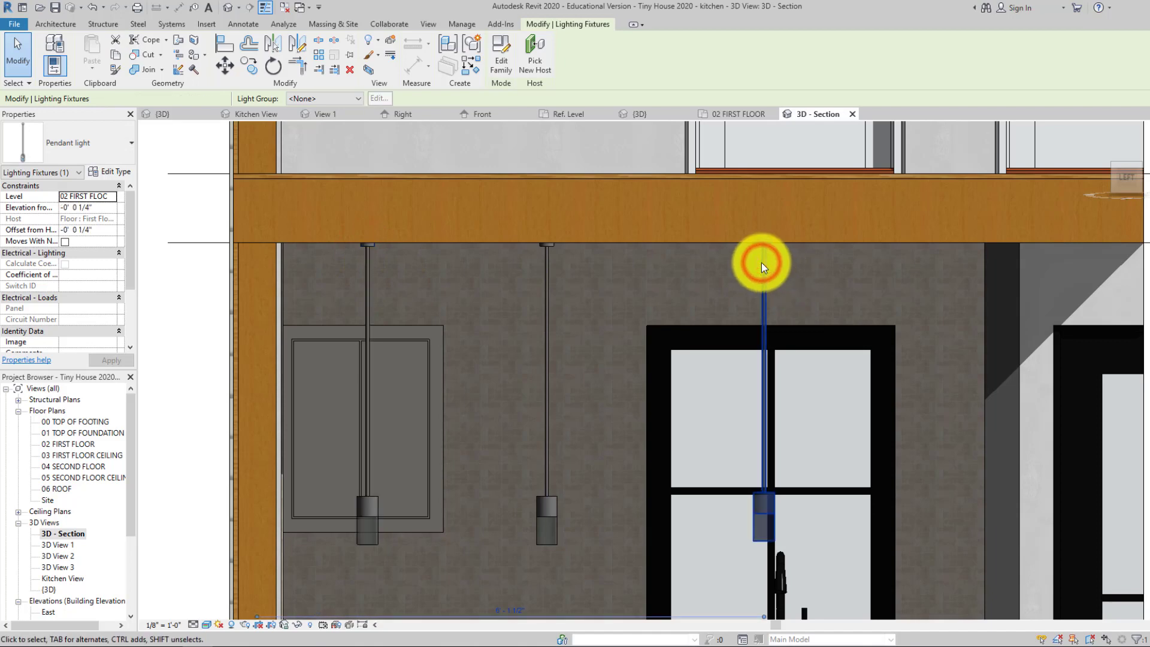
pyautogui.moveTo(762, 266); pyautogui.dragTo(762, 265)
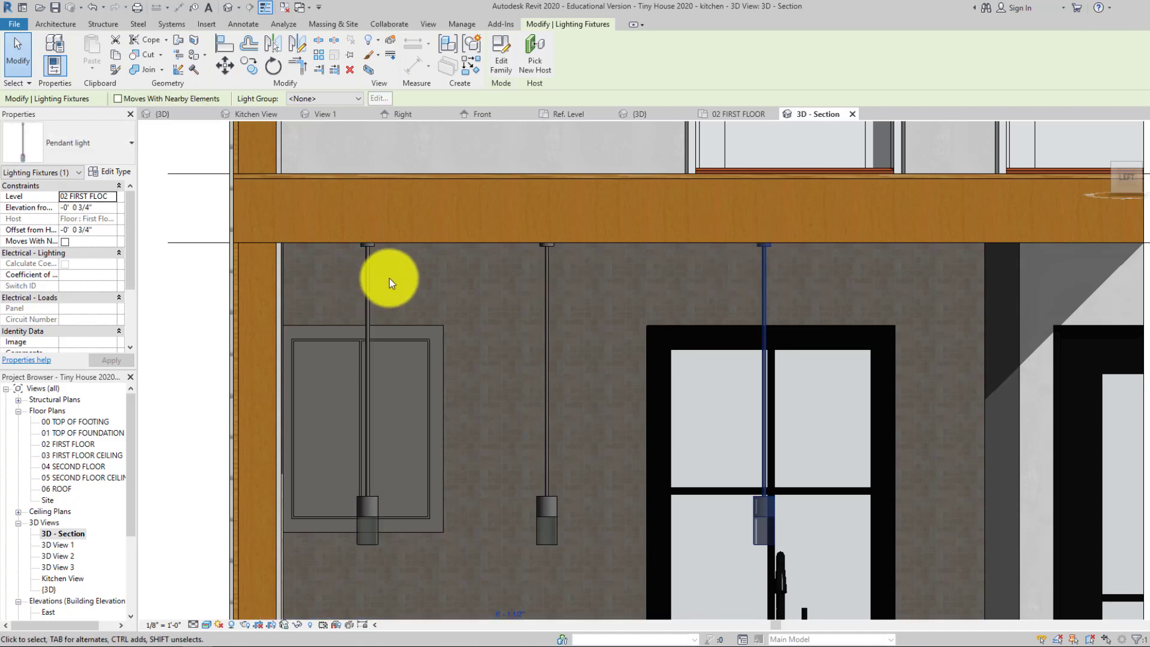
pyautogui.scroll(-3, 389, 282)
pyautogui.click(215, 339)
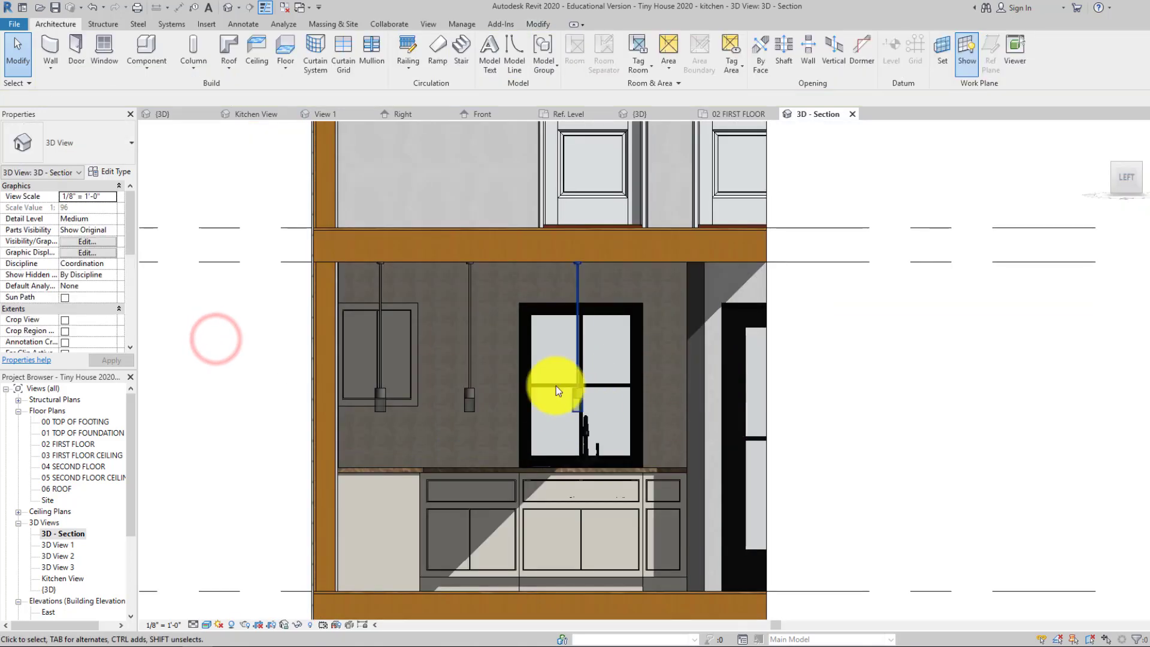
# Open the Kitchen View and render it with the Interior: Artificial only lighting scheme.
pyautogui.moveTo(1114, 189); pyautogui.dragTo(1018, 212)
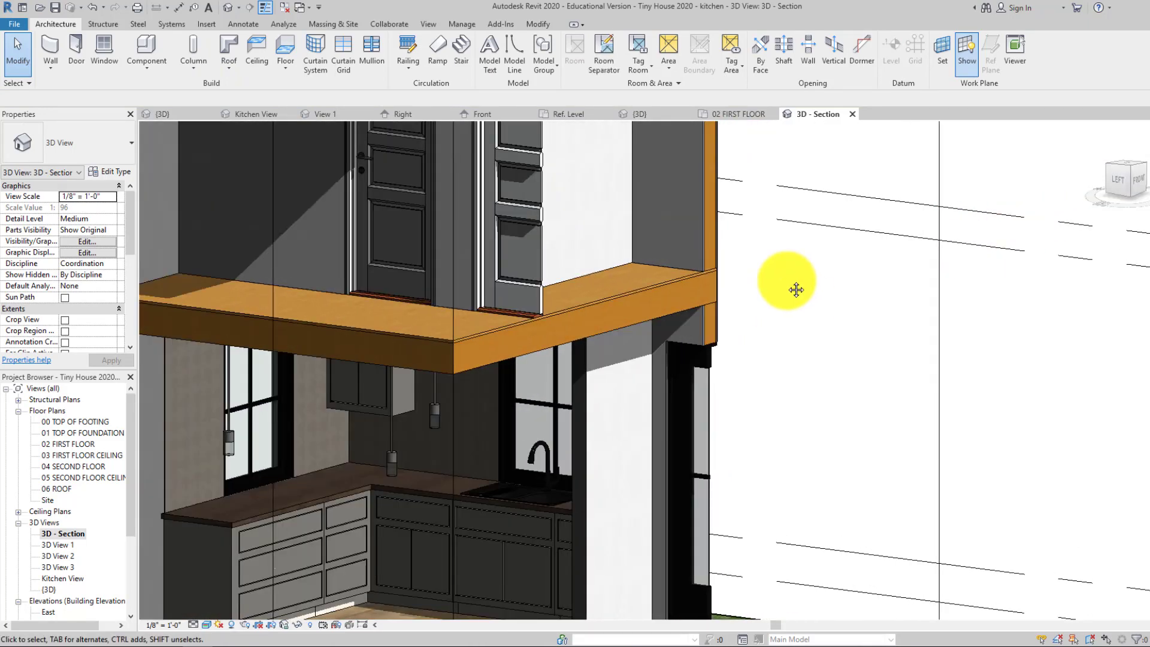
pyautogui.keyDown('shift'); pyautogui.moveTo(795, 290); pyautogui.dragTo(346, 329, button='middle'); pyautogui.keyUp('shift')
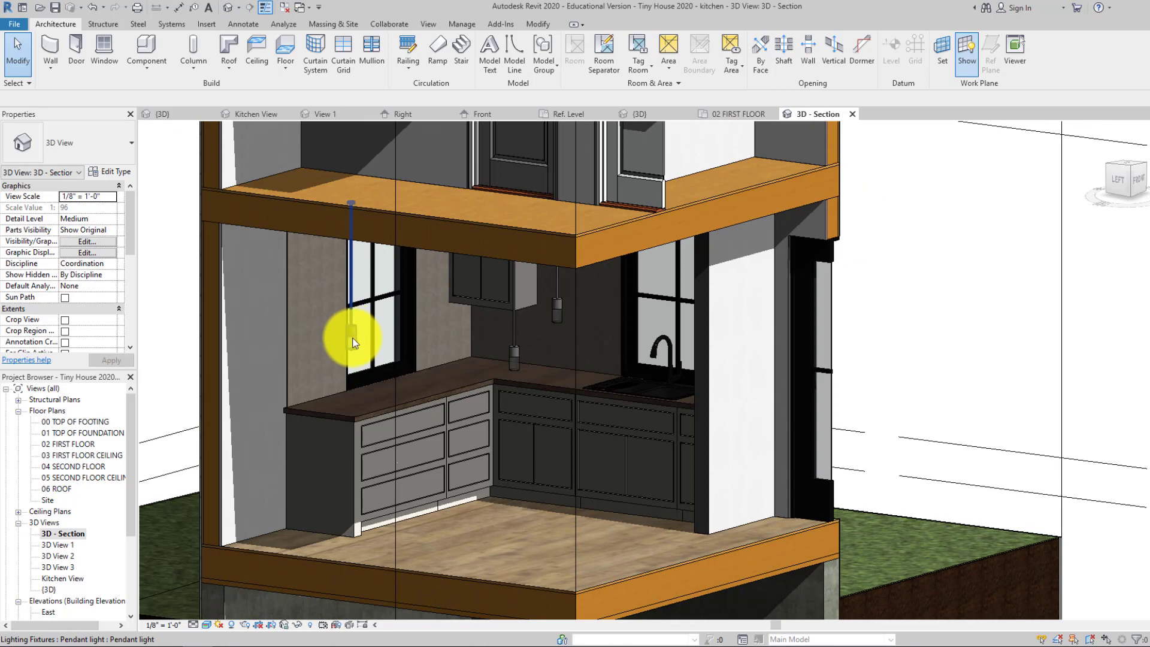
pyautogui.moveTo(544, 362); pyautogui.dragTo(554, 377, button='middle')
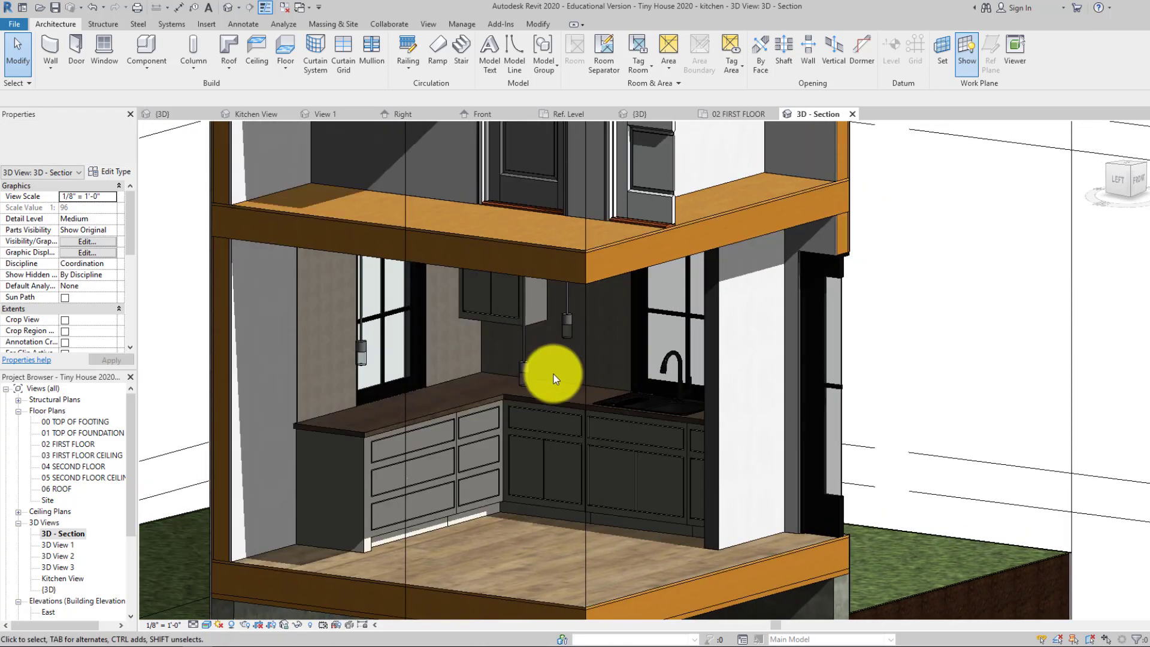
pyautogui.moveTo(621, 312); pyautogui.dragTo(649, 255, button='middle')
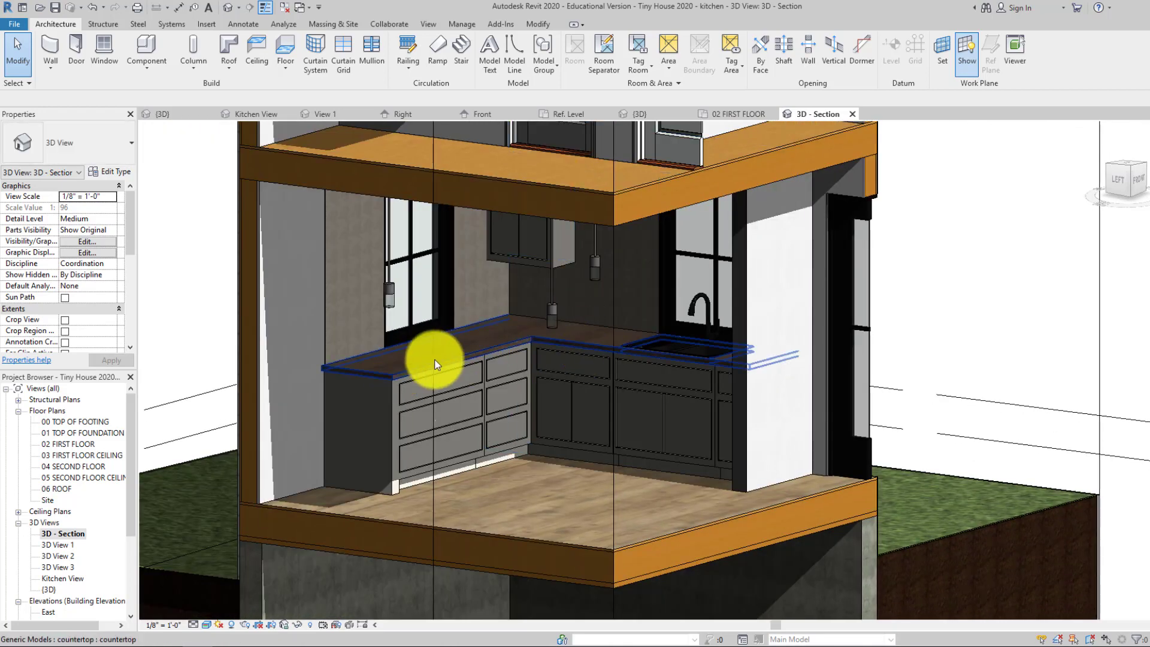
pyautogui.doubleClick(58, 579)
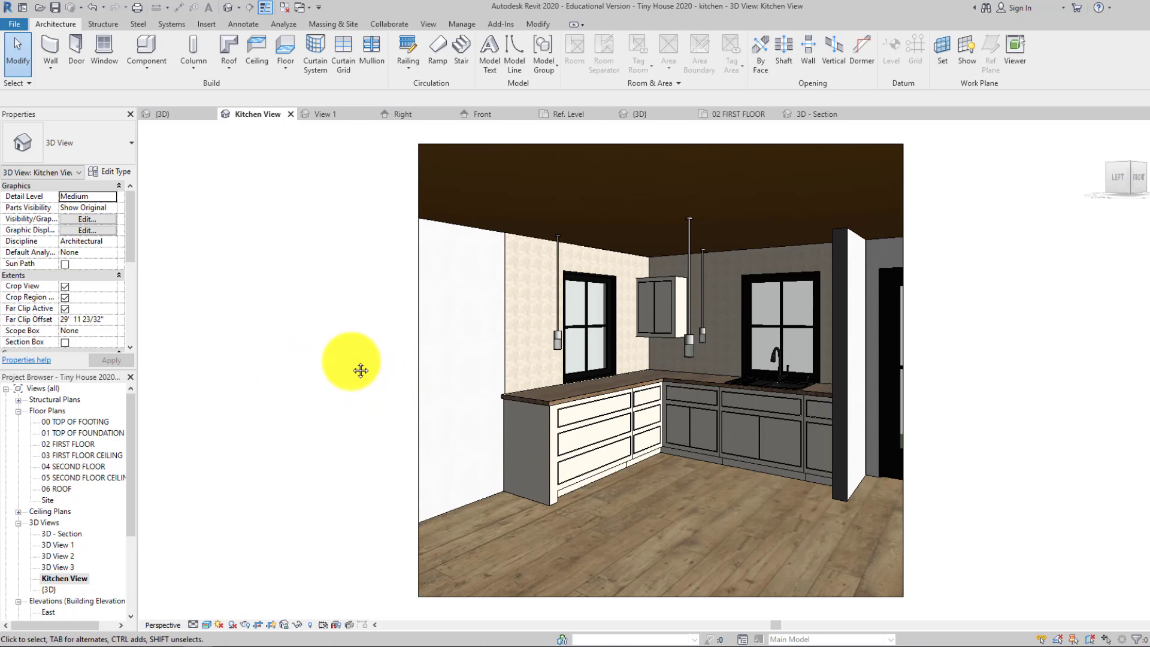
pyautogui.moveTo(361, 372); pyautogui.dragTo(319, 363, button='middle')
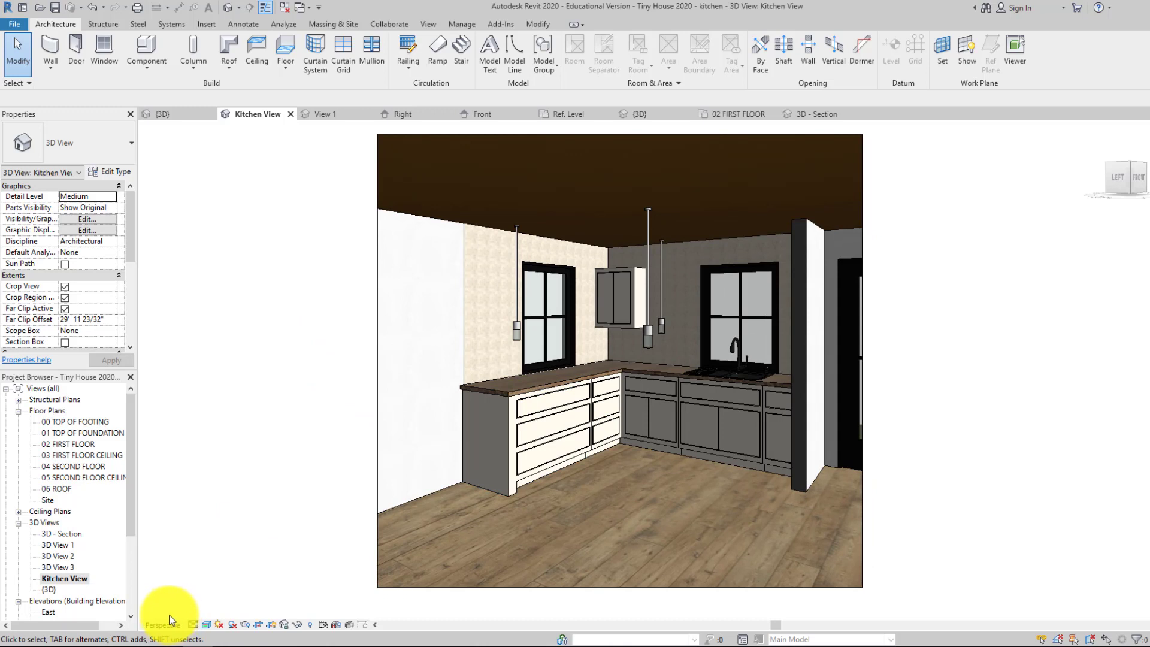
pyautogui.click(243, 623)
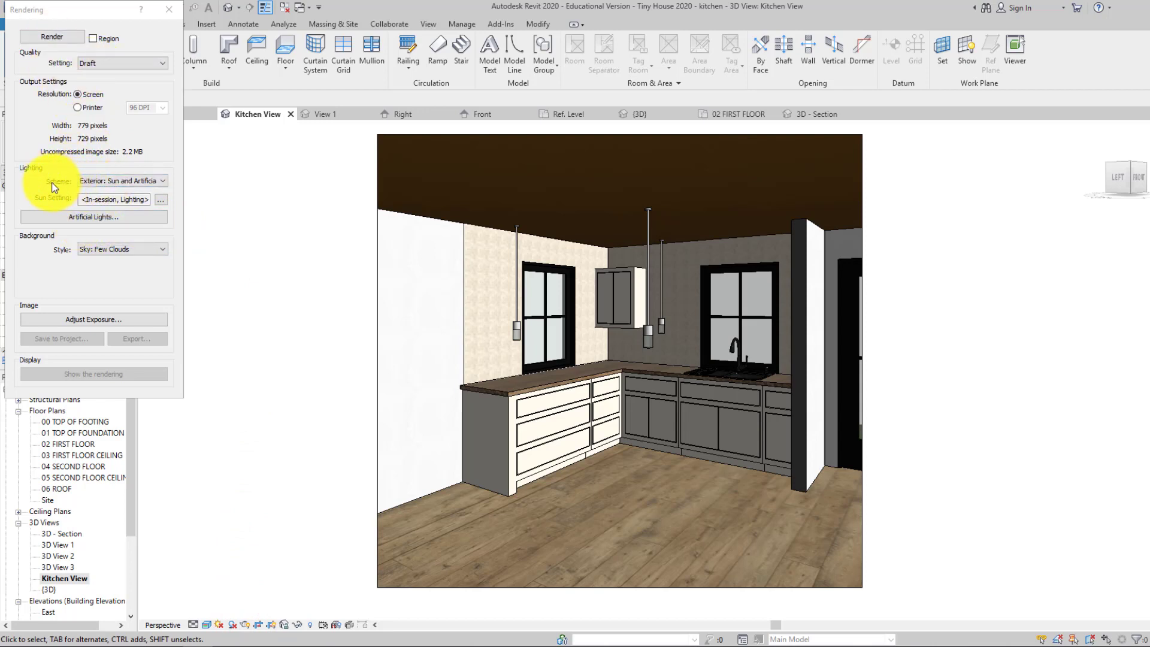
pyautogui.click(92, 182)
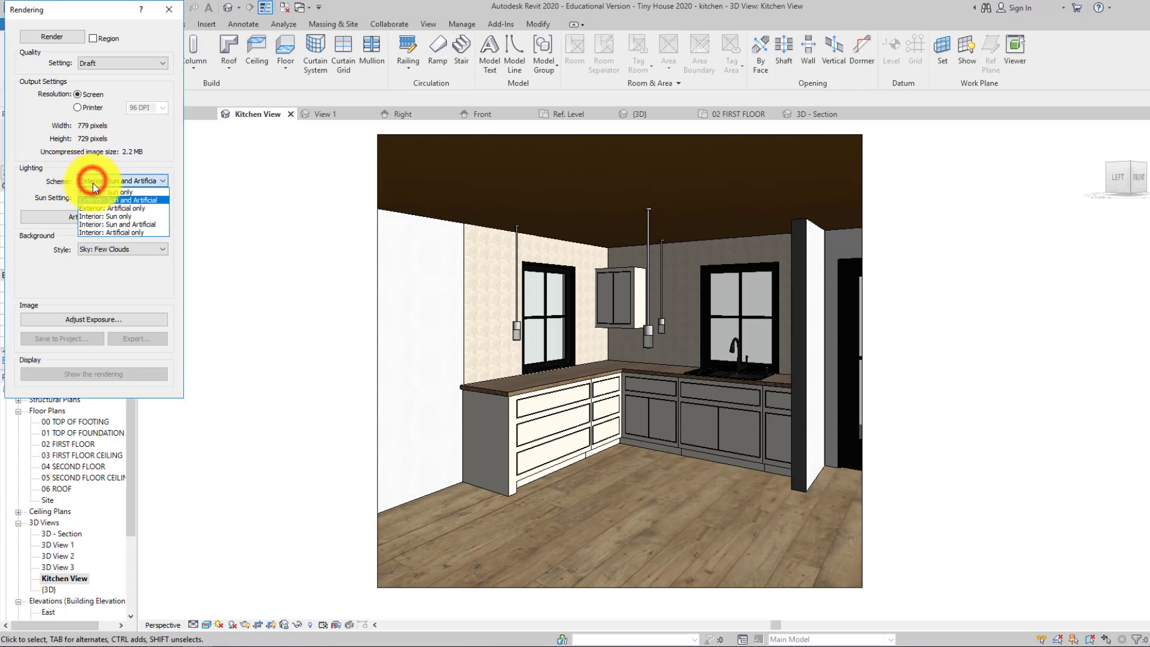
pyautogui.click(114, 232)
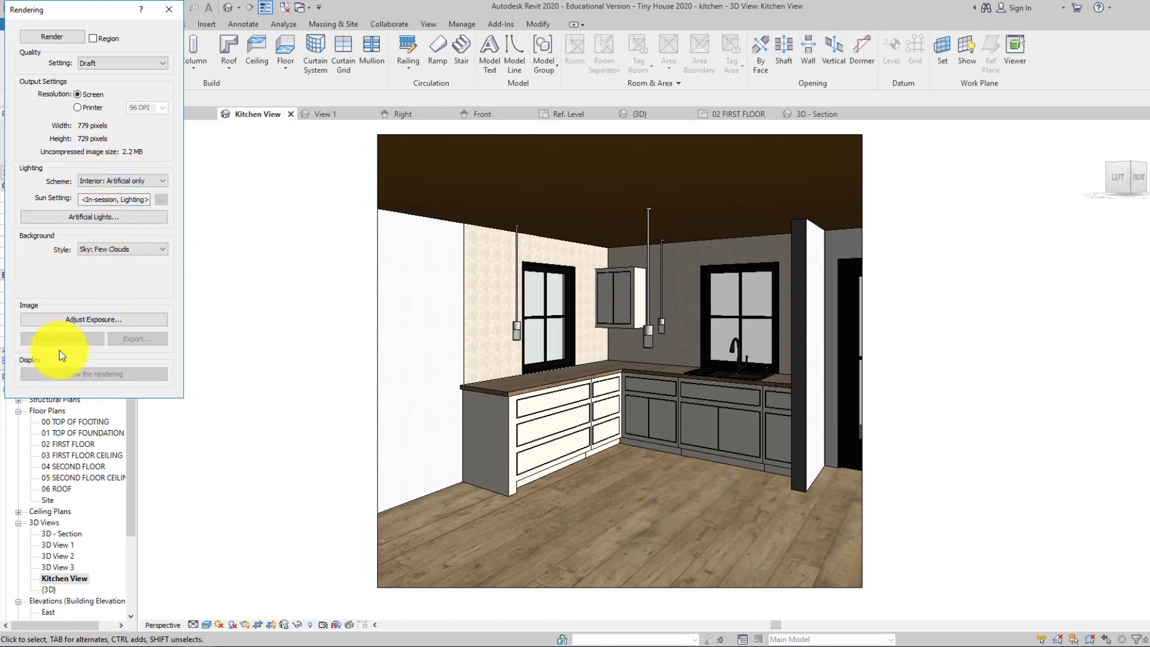
pyautogui.click(59, 38)
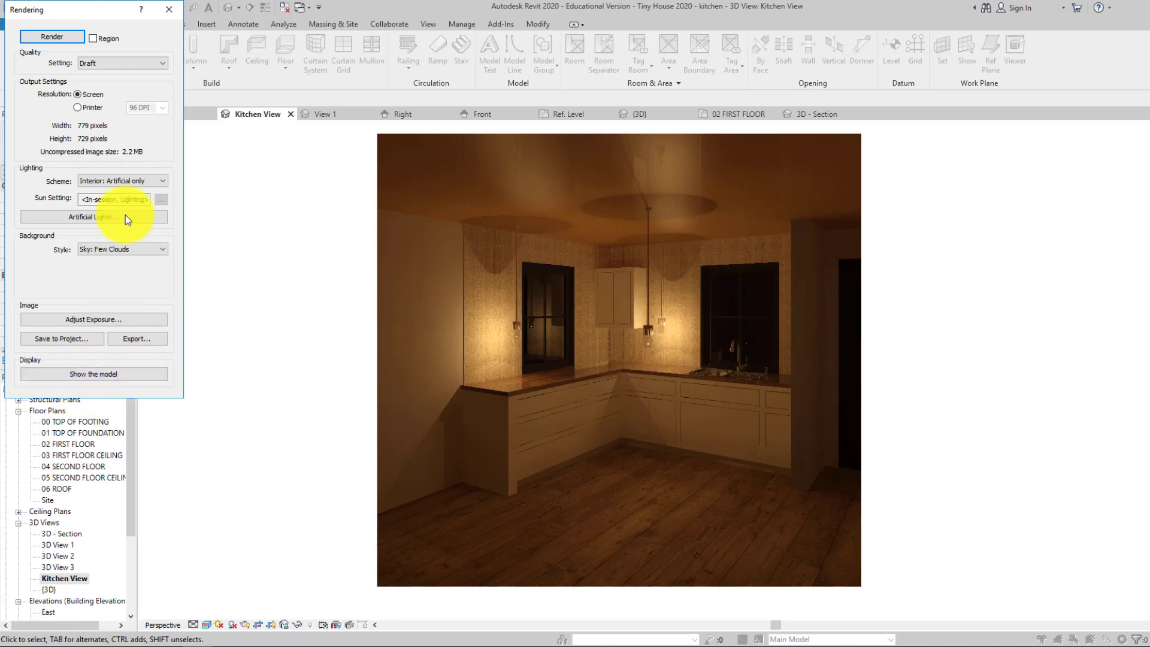
# Render the kitchen again with the Interior: Sun and Artificial scheme and close the rendering settings.
pyautogui.click(121, 182)
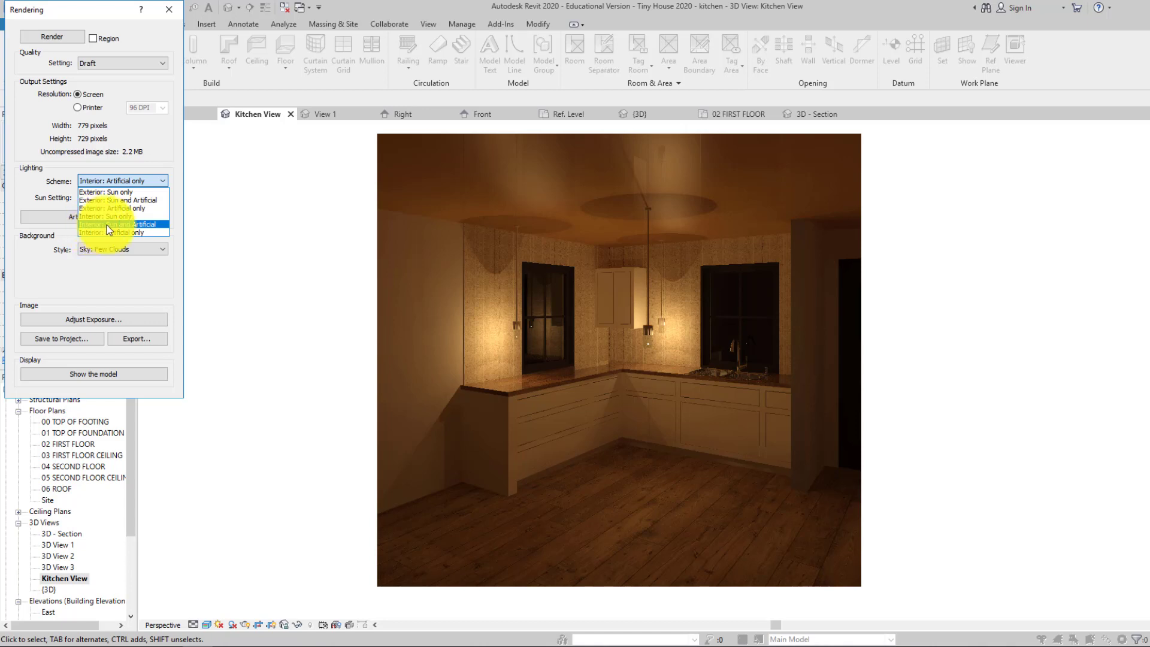
pyautogui.click(144, 224)
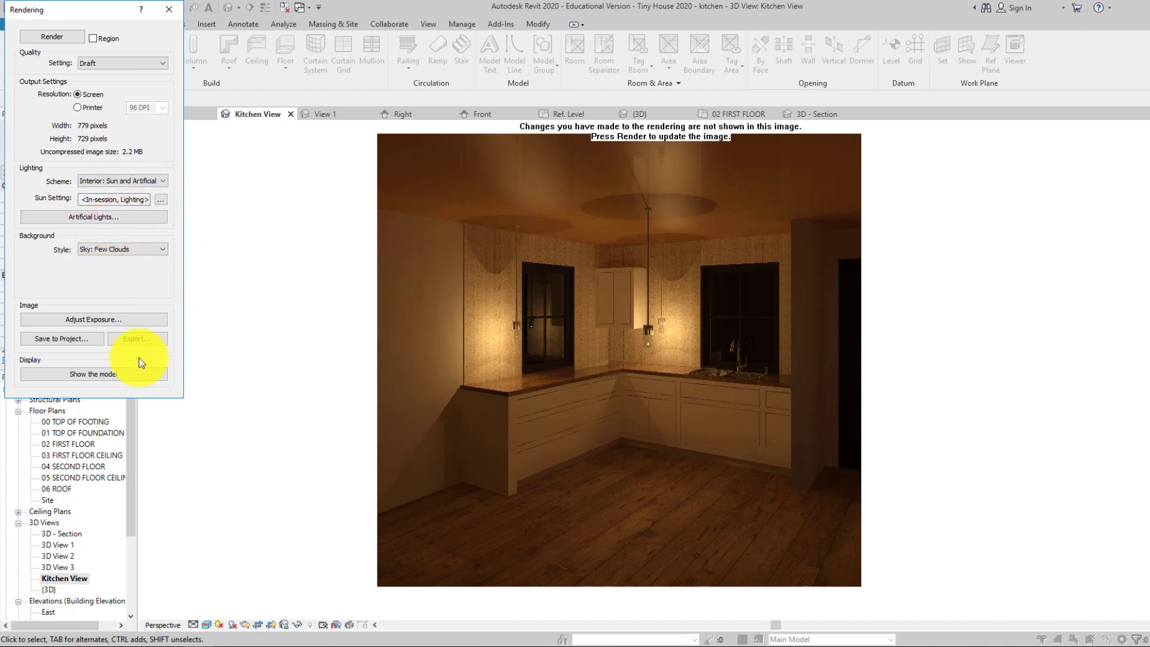
pyautogui.click(71, 38)
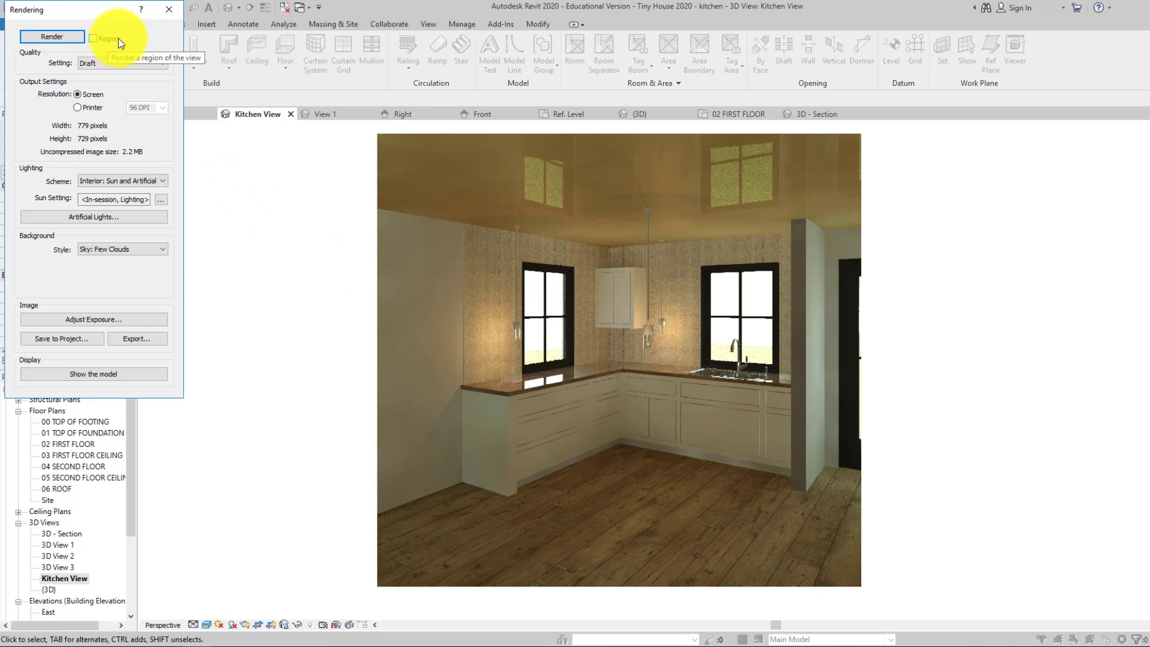
pyautogui.click(164, 12)
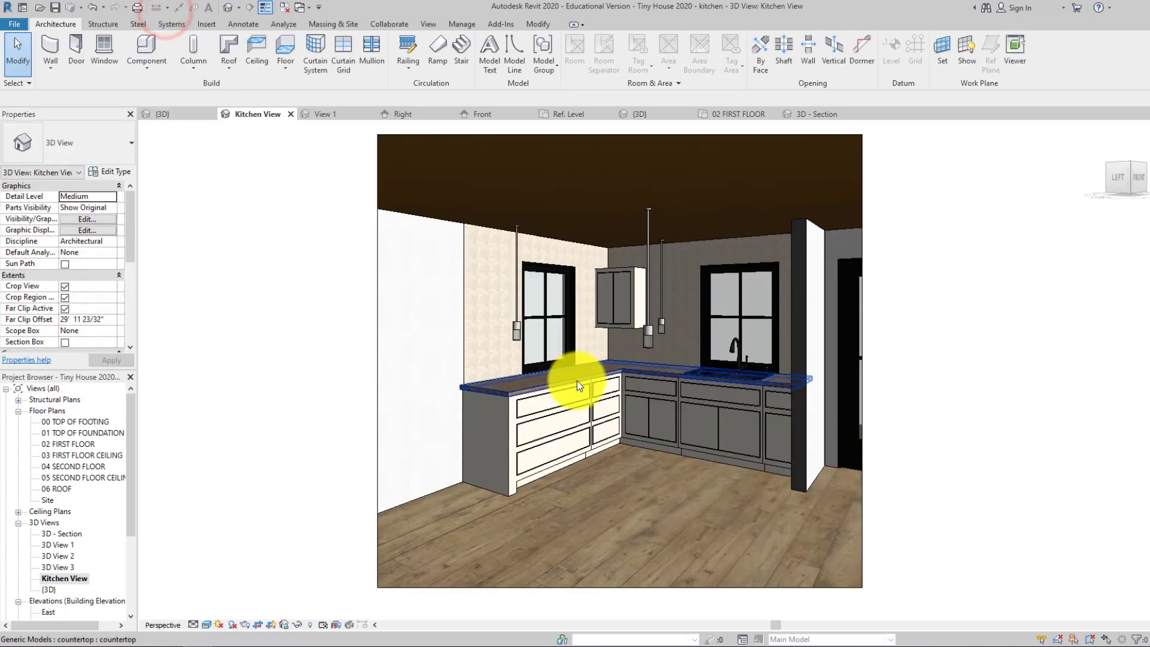
# Look through the {3D}, 3D View 1, 3D View 2, 3D View 3 and Kitchen View to see what each shows.
pyautogui.scroll(-1, 577, 380)
pyautogui.doubleClick(50, 589)
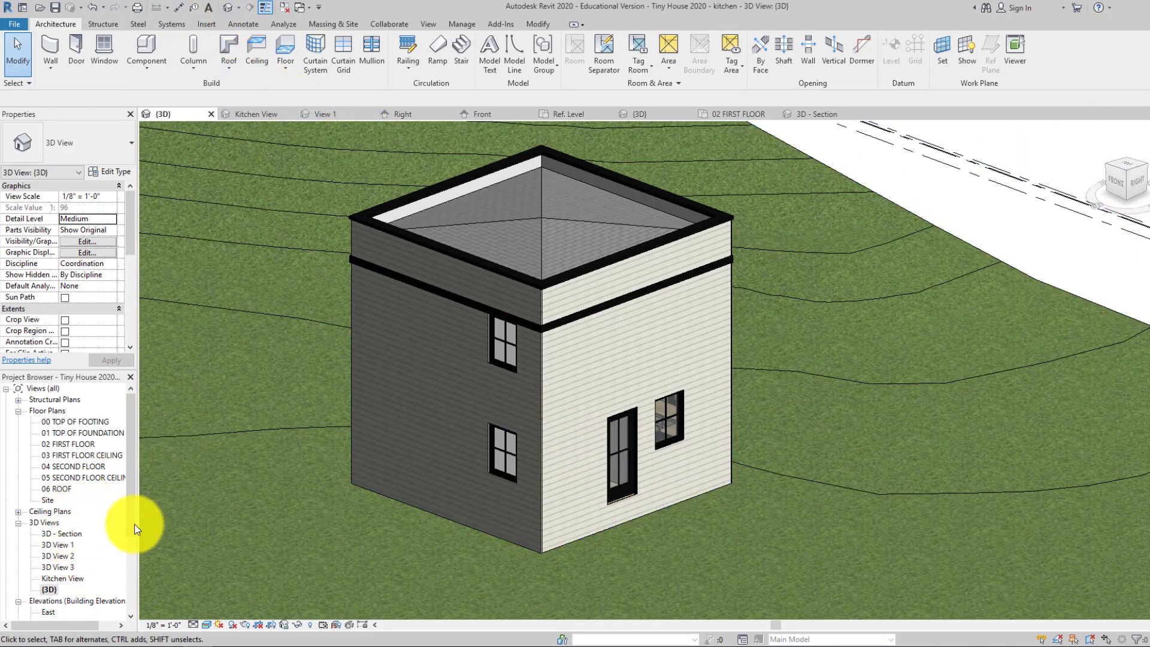
pyautogui.scroll(-1, 135, 527)
pyautogui.doubleClick(59, 522)
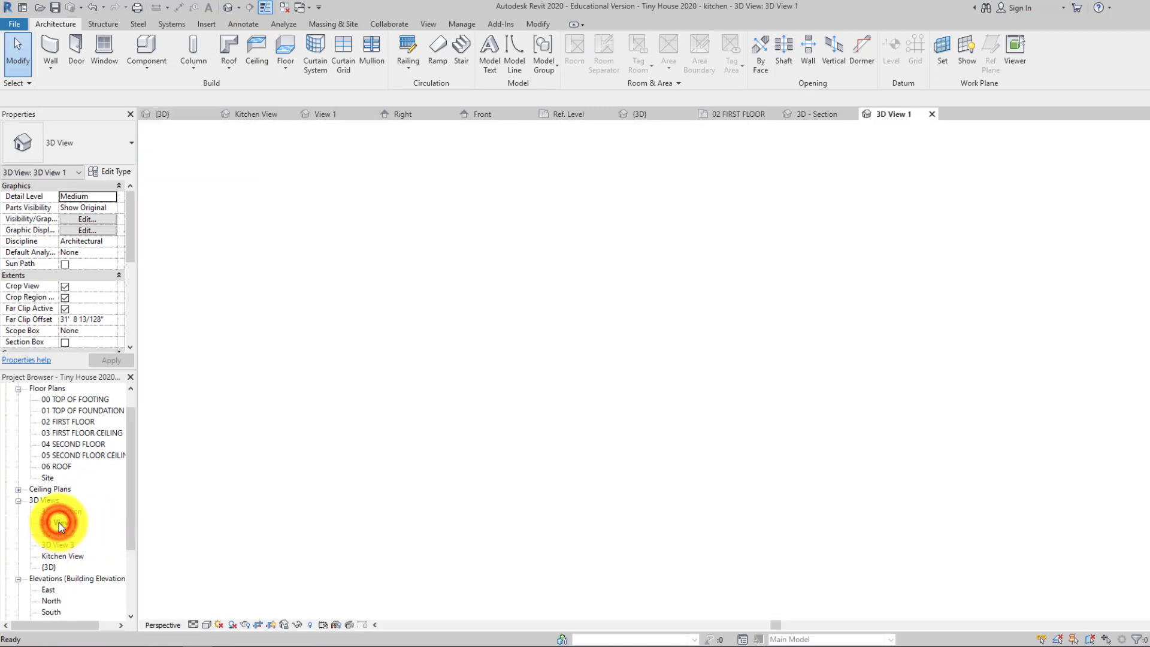
pyautogui.doubleClick(63, 533)
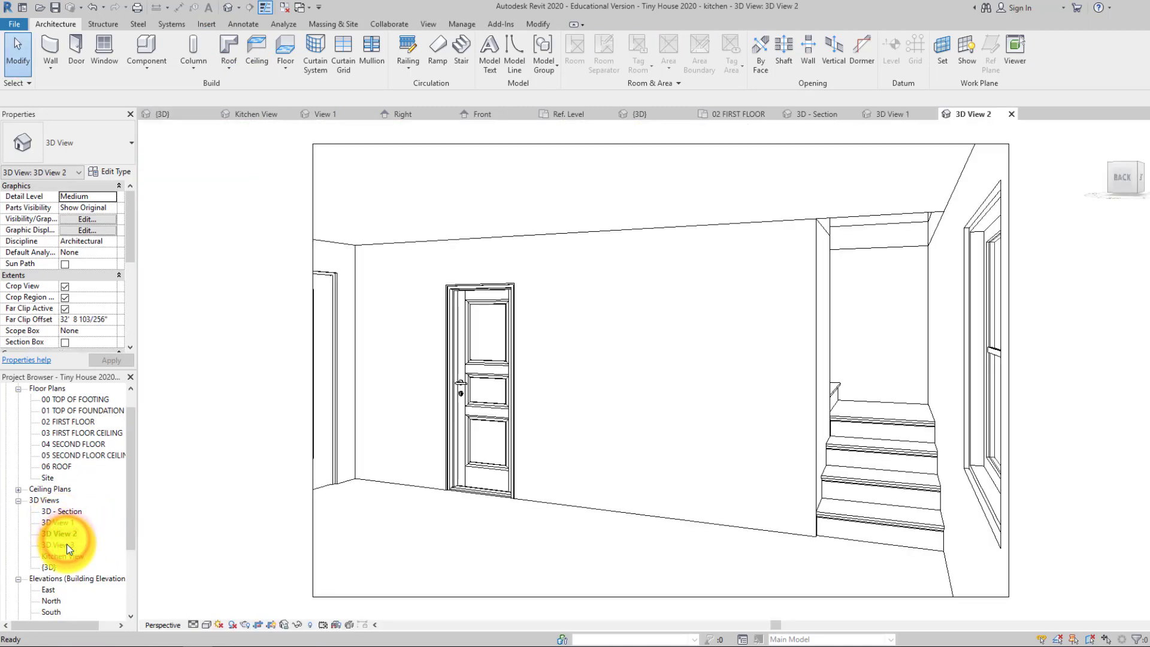
pyautogui.doubleClick(67, 544)
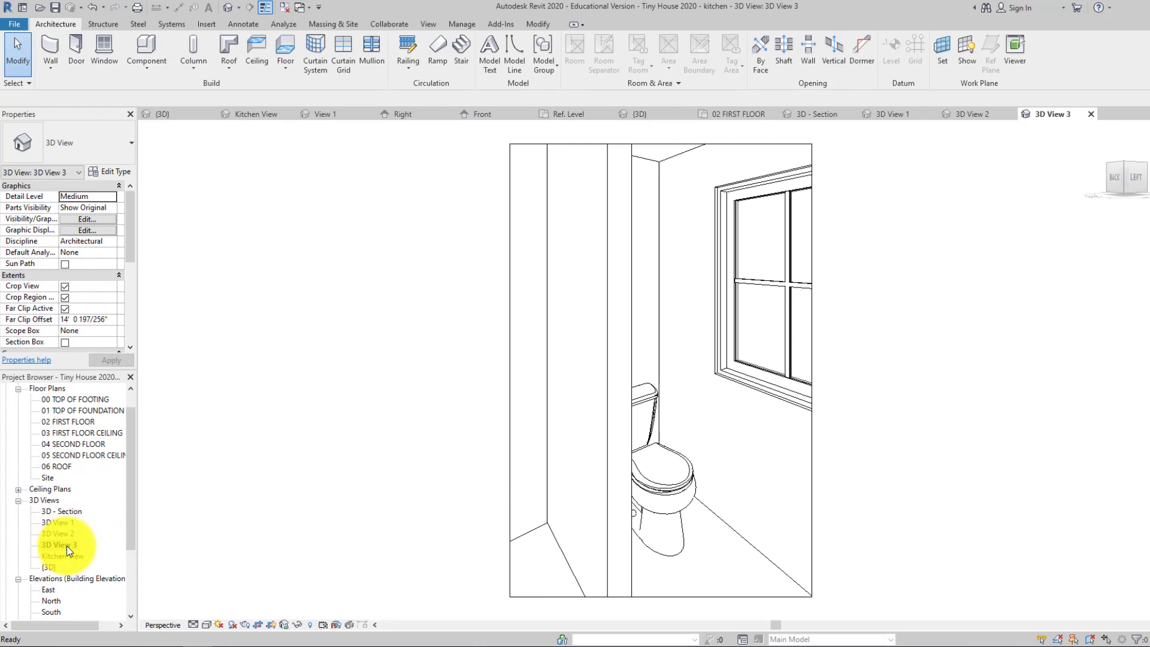
pyautogui.doubleClick(65, 557)
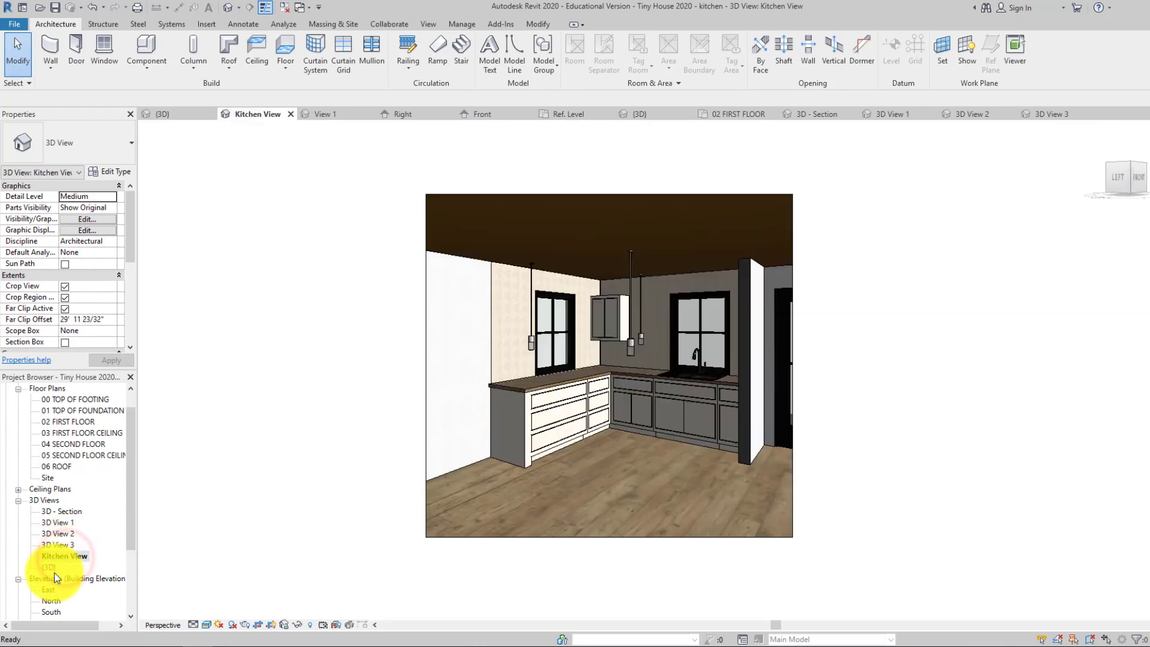
# From the 02 FIRST FLOOR plan, place a camera southeast of the house aimed northwest across it, and resize the camera view's crop region.
pyautogui.doubleClick(68, 421)
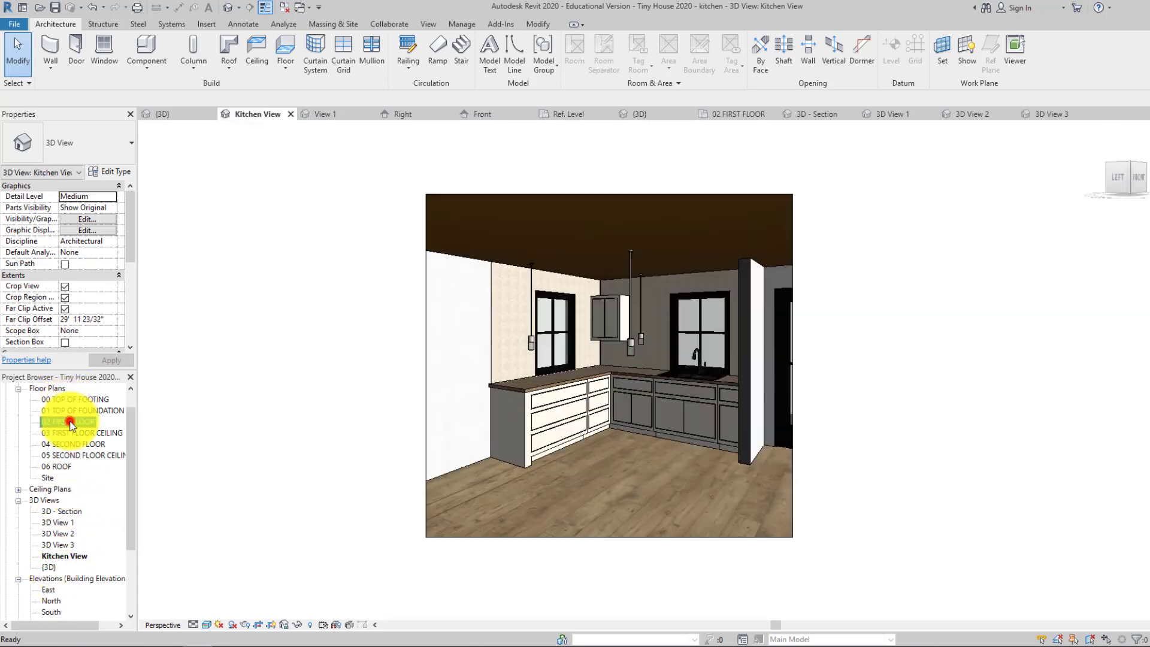
pyautogui.moveTo(758, 411); pyautogui.dragTo(531, 329, button='middle')
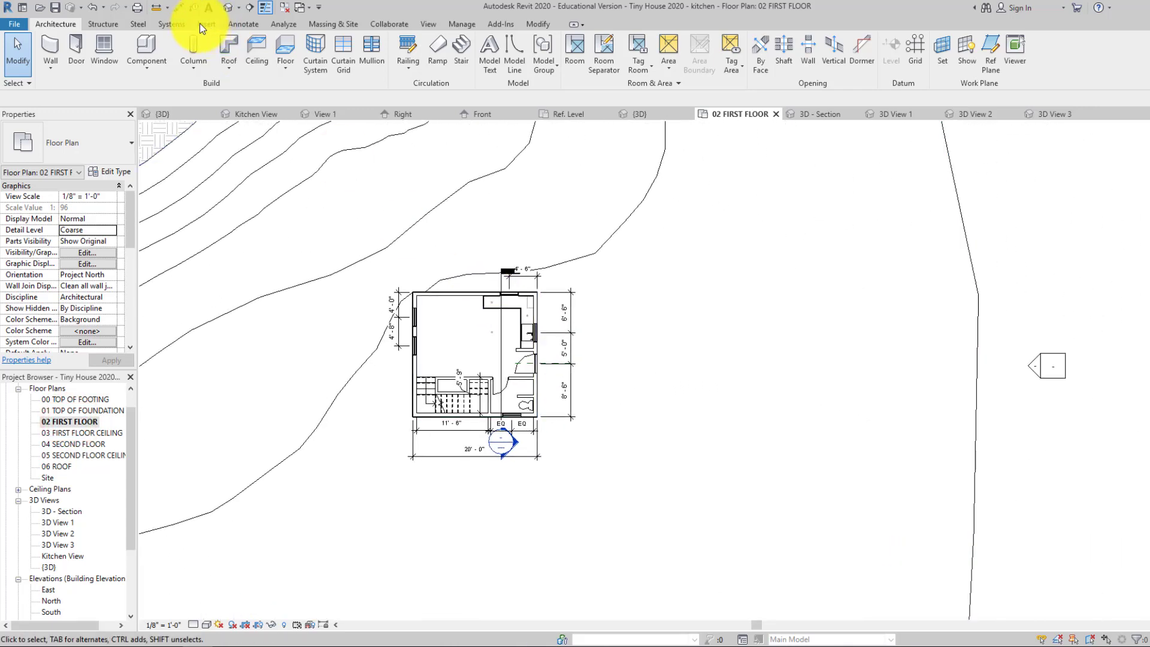
pyautogui.click(239, 11)
pyautogui.click(253, 42)
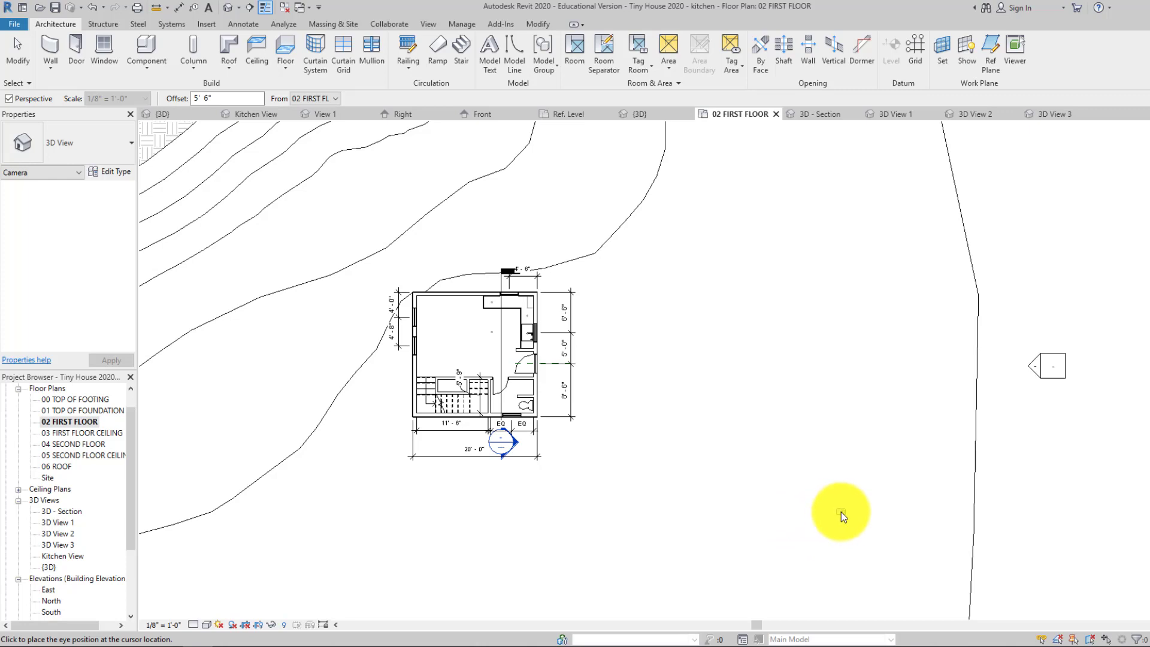
pyautogui.click(847, 512)
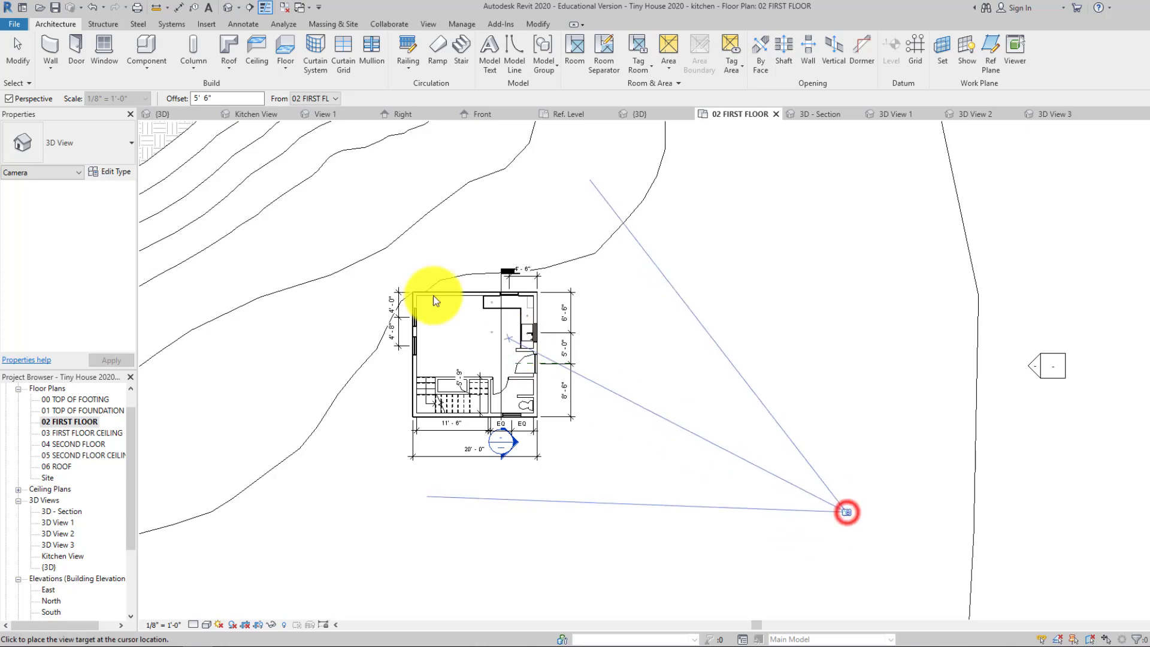
pyautogui.click(254, 180)
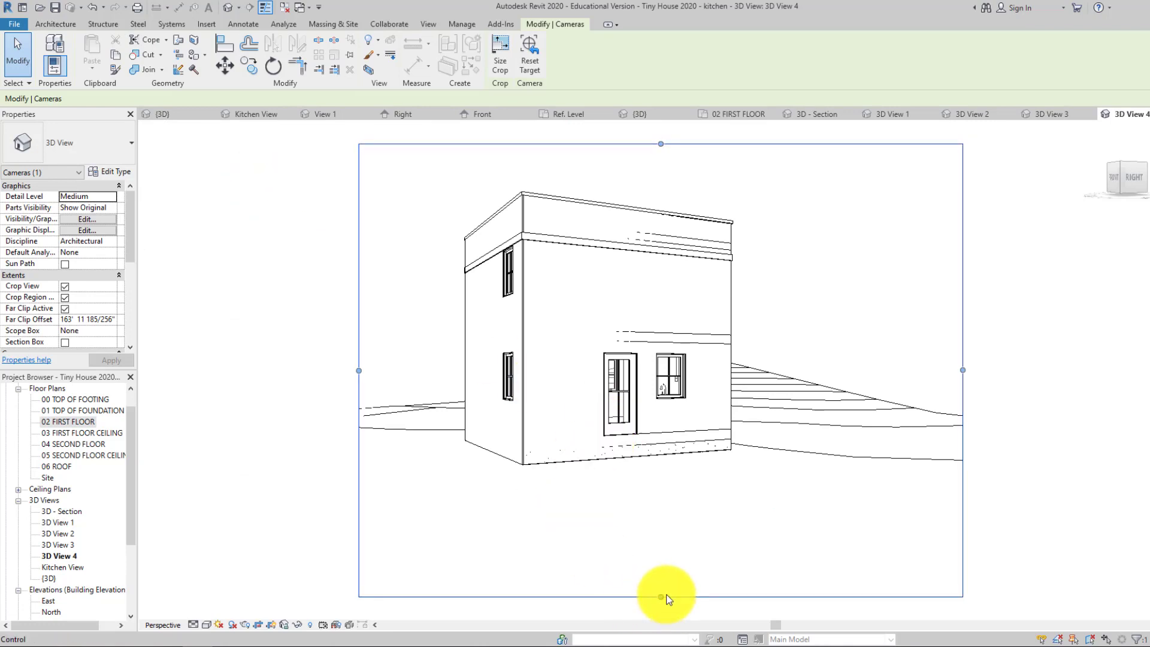
pyautogui.moveTo(662, 596); pyautogui.dragTo(662, 552)
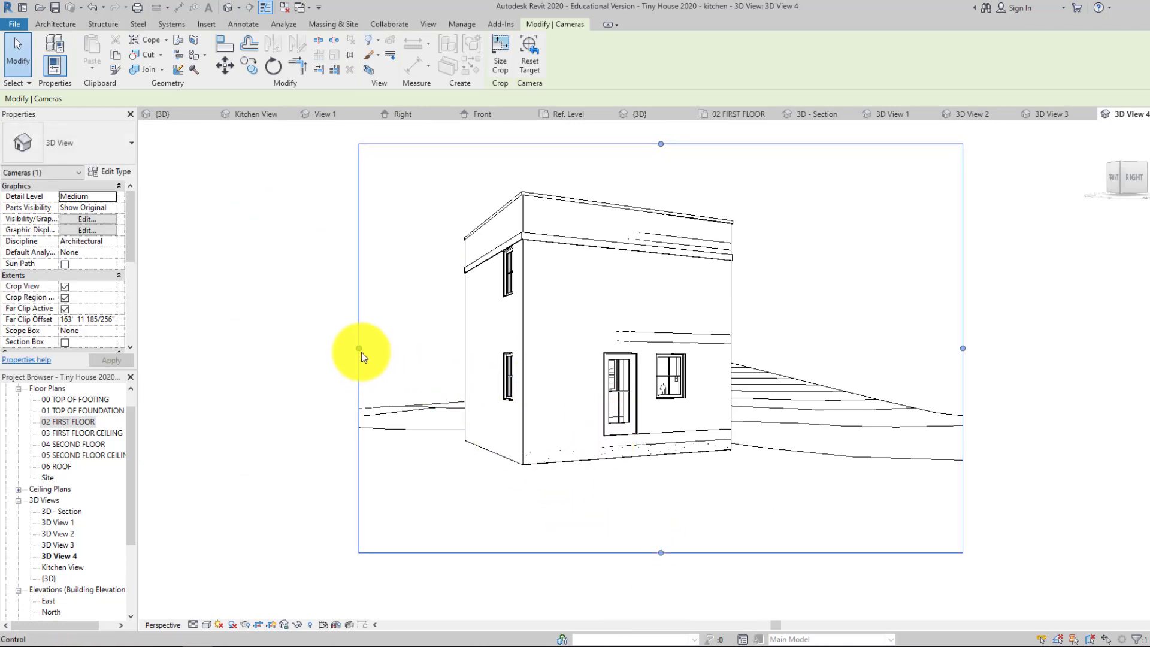
pyautogui.moveTo(359, 347); pyautogui.dragTo(313, 348)
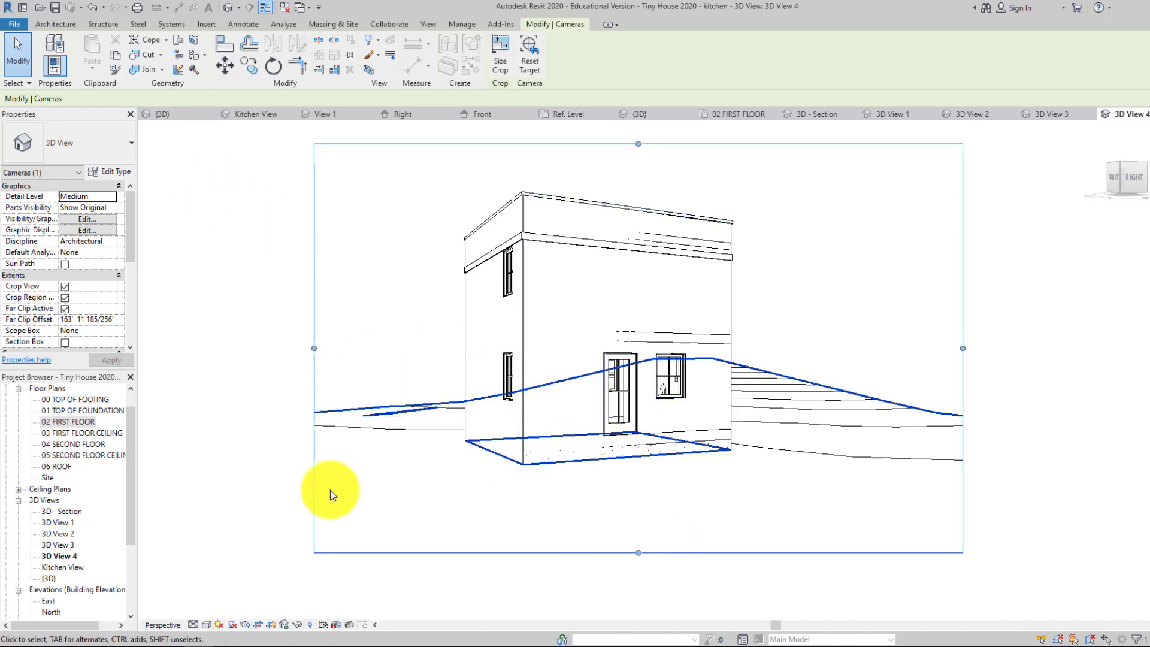
# Set the new exterior camera view to the Shaded visual style with shadows on.
pyautogui.click(207, 625)
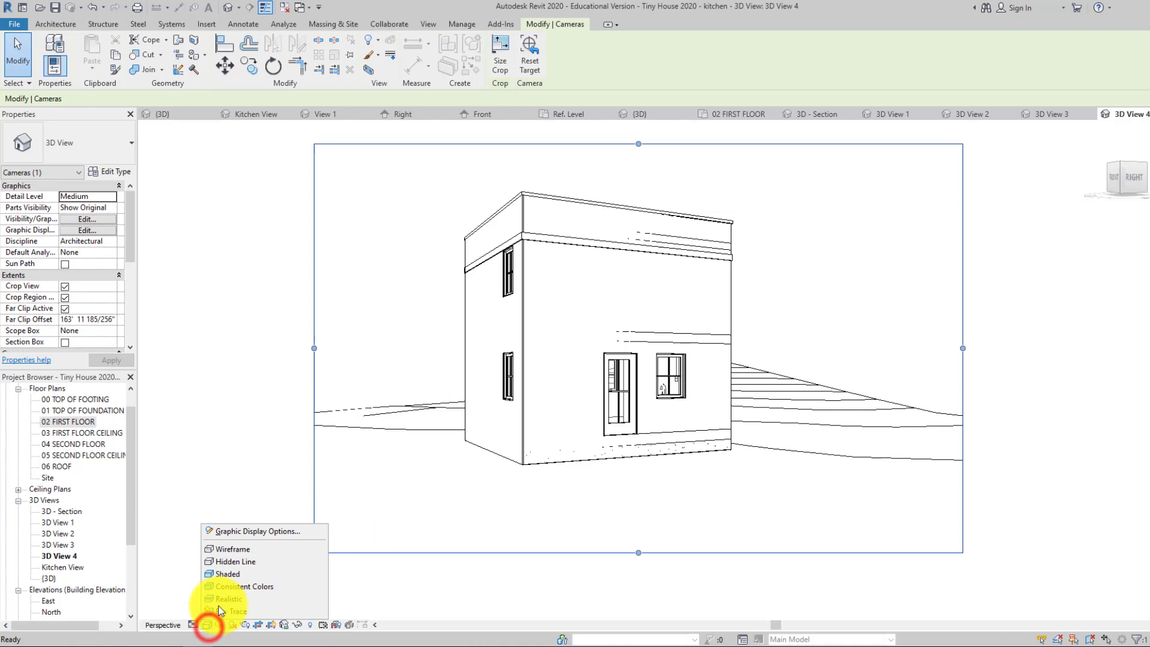
pyautogui.click(223, 575)
pyautogui.click(232, 624)
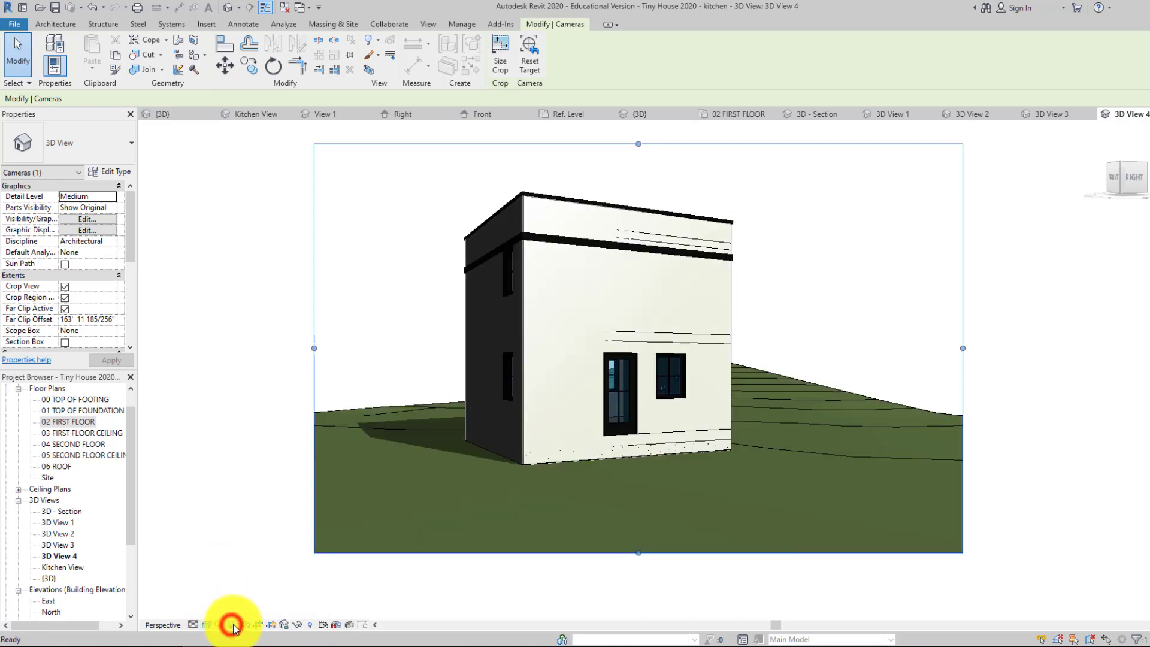
pyautogui.click(232, 626)
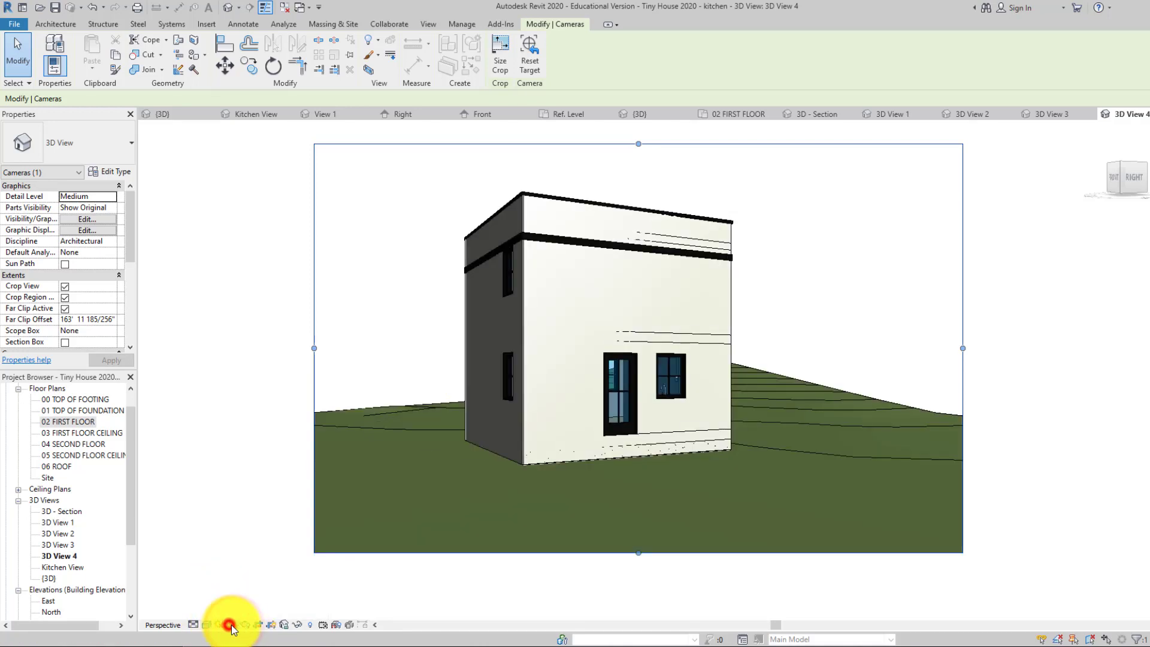
pyautogui.click(232, 626)
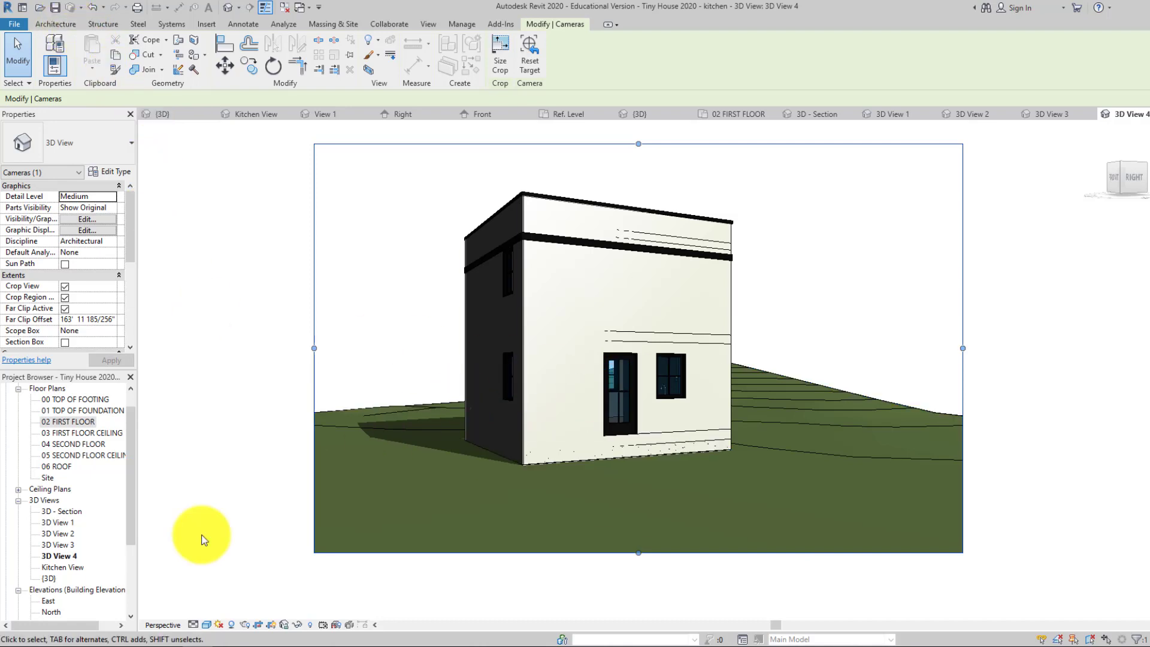
# Rename the exterior camera view 3D View 4 as "front of house".
pyautogui.rightClick(70, 556)
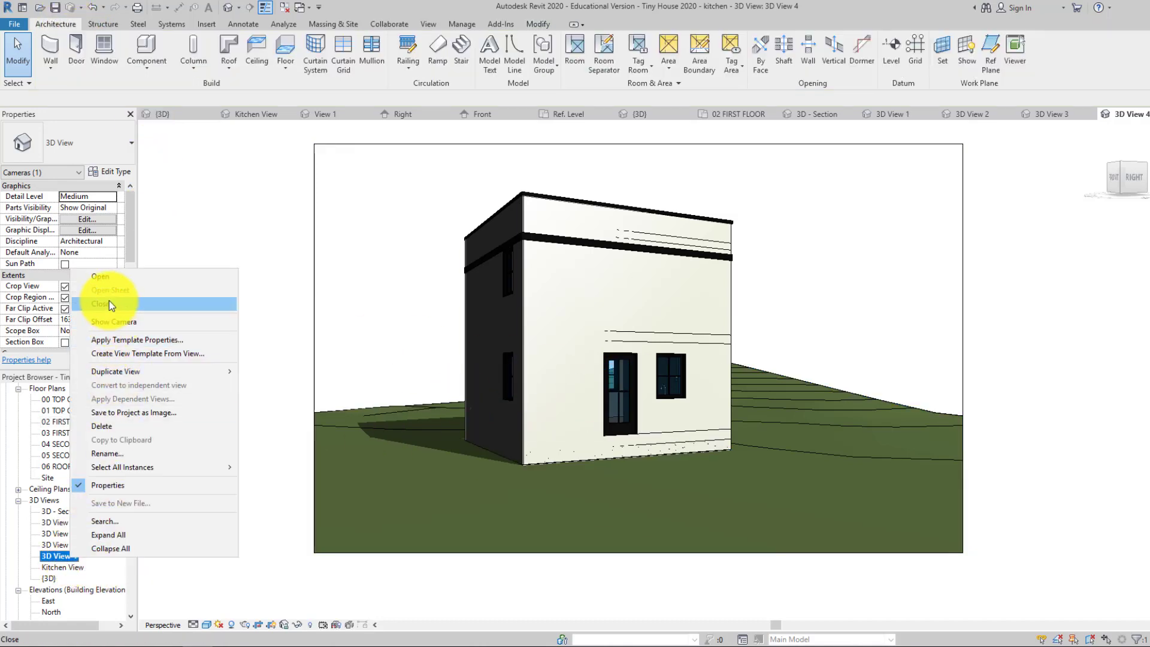
pyautogui.click(113, 454)
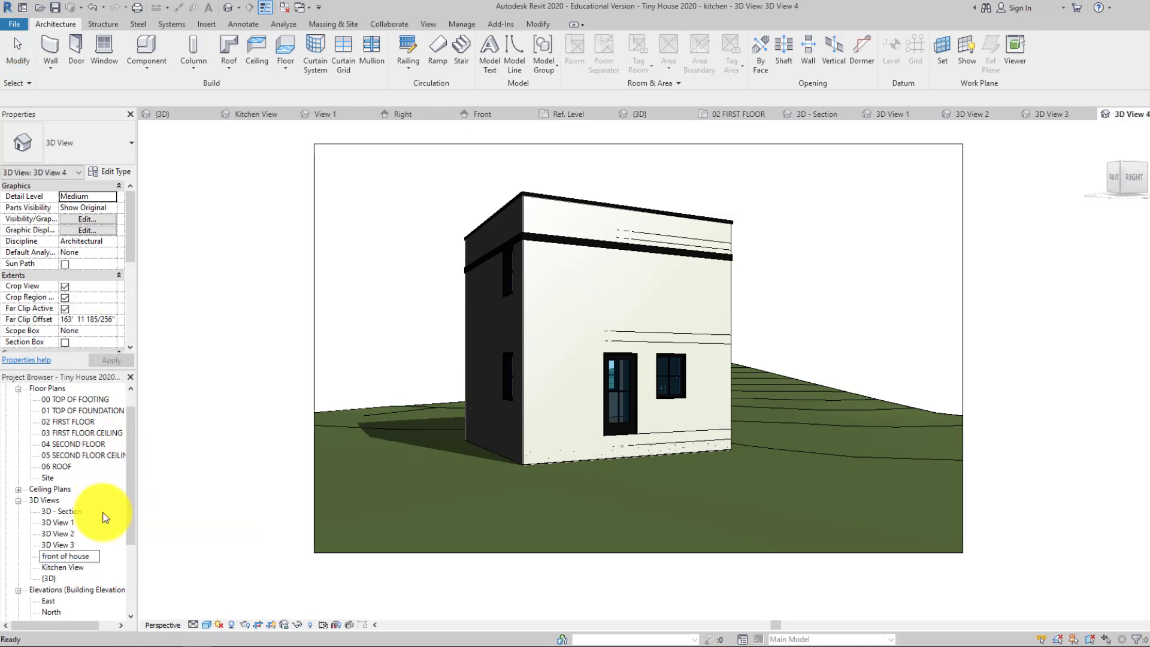
pyautogui.click(123, 572)
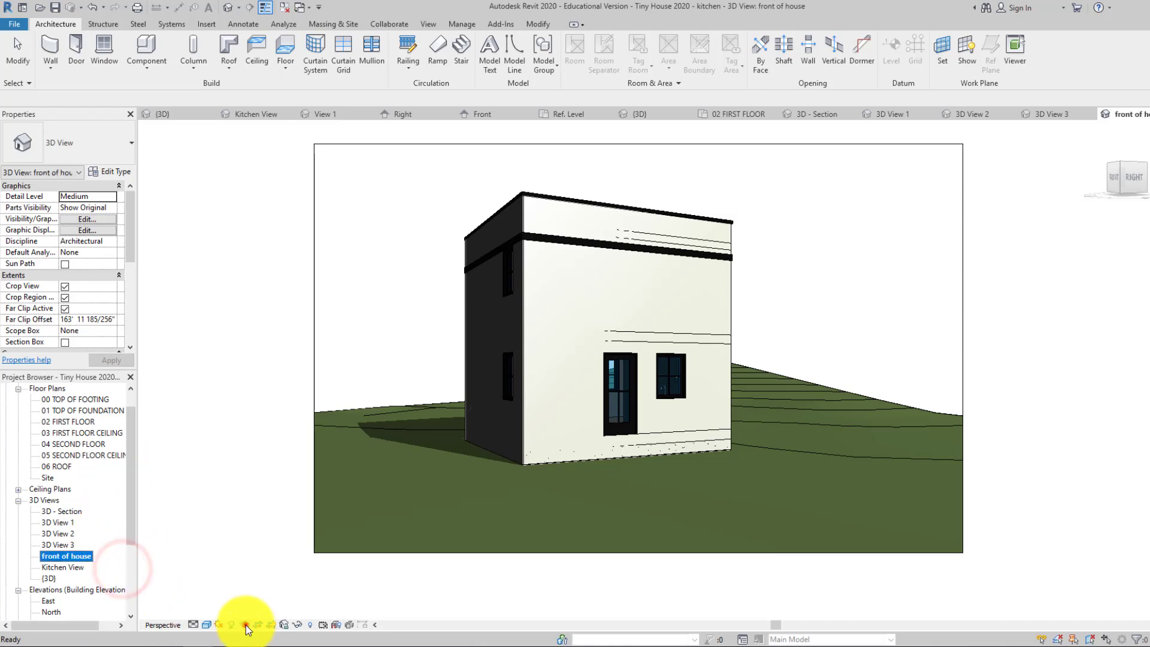
# Open the rendering settings for the front of house view and render it with the Interior: Artificial only lighting scheme.
pyautogui.click(245, 623)
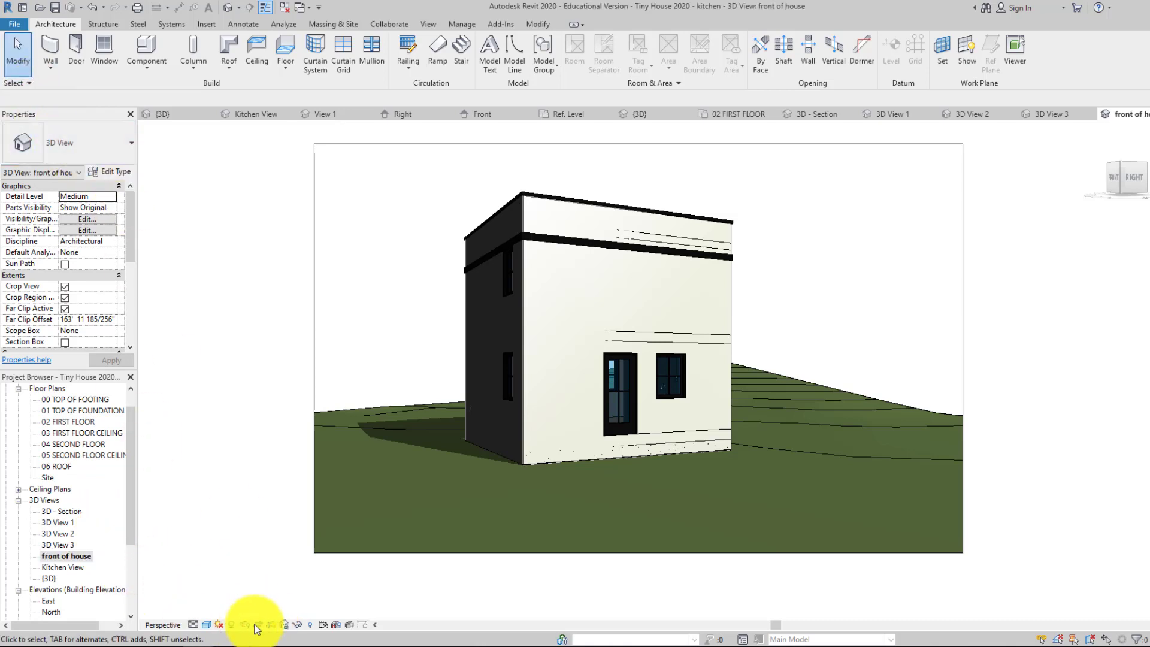
pyautogui.click(246, 625)
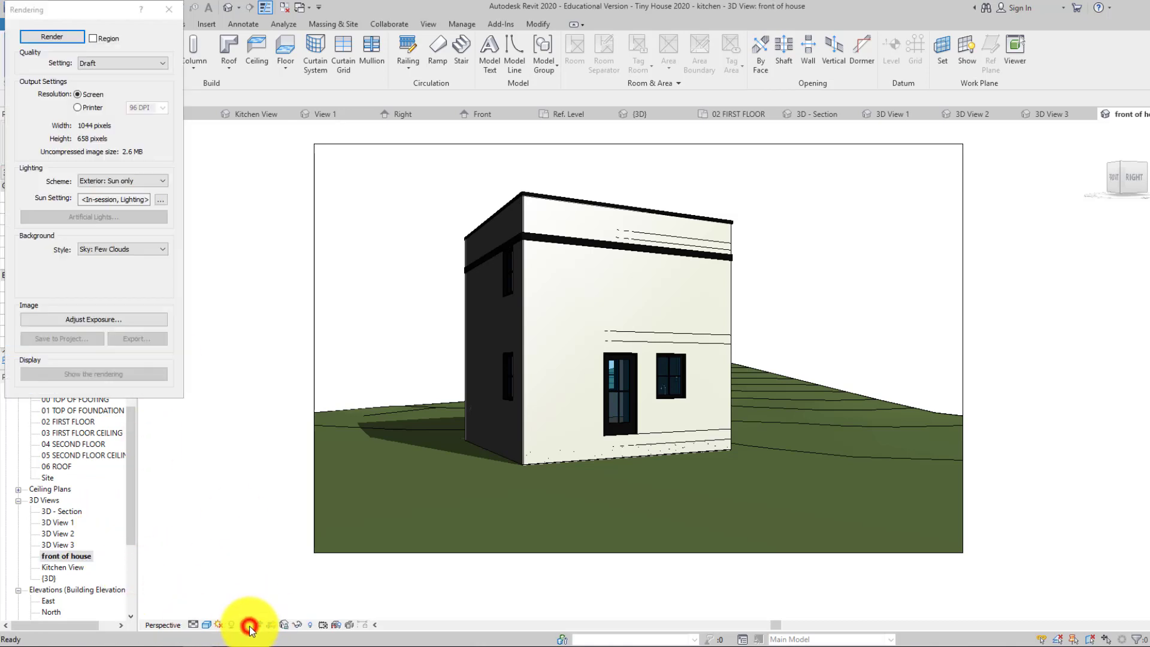
pyautogui.click(110, 179)
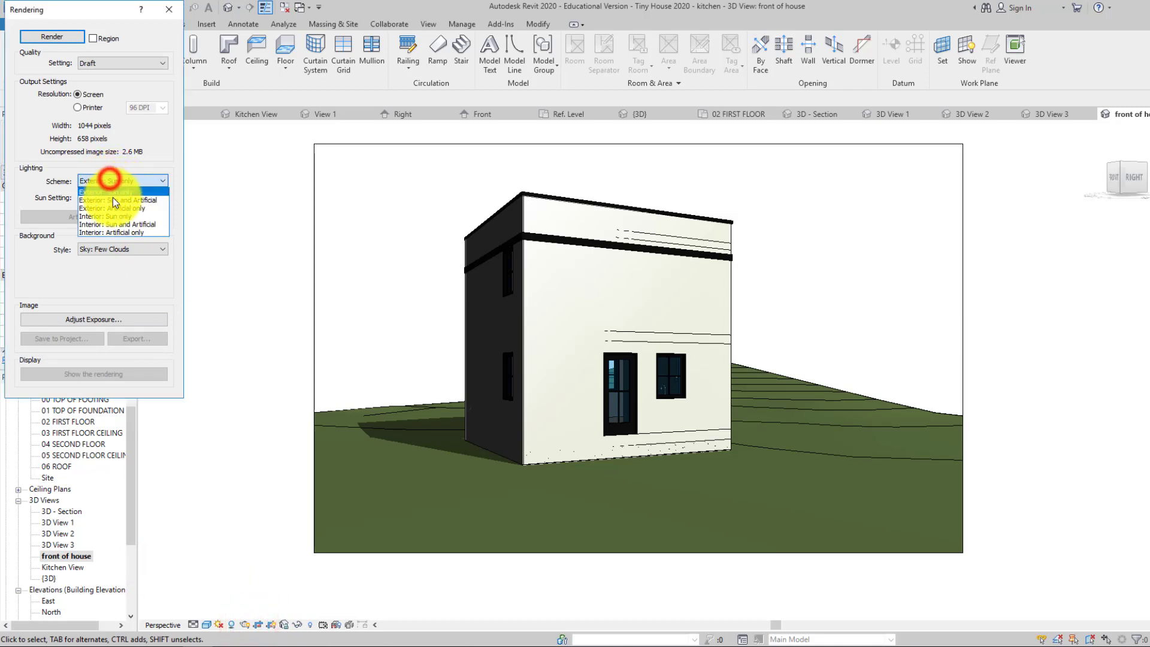
pyautogui.click(107, 232)
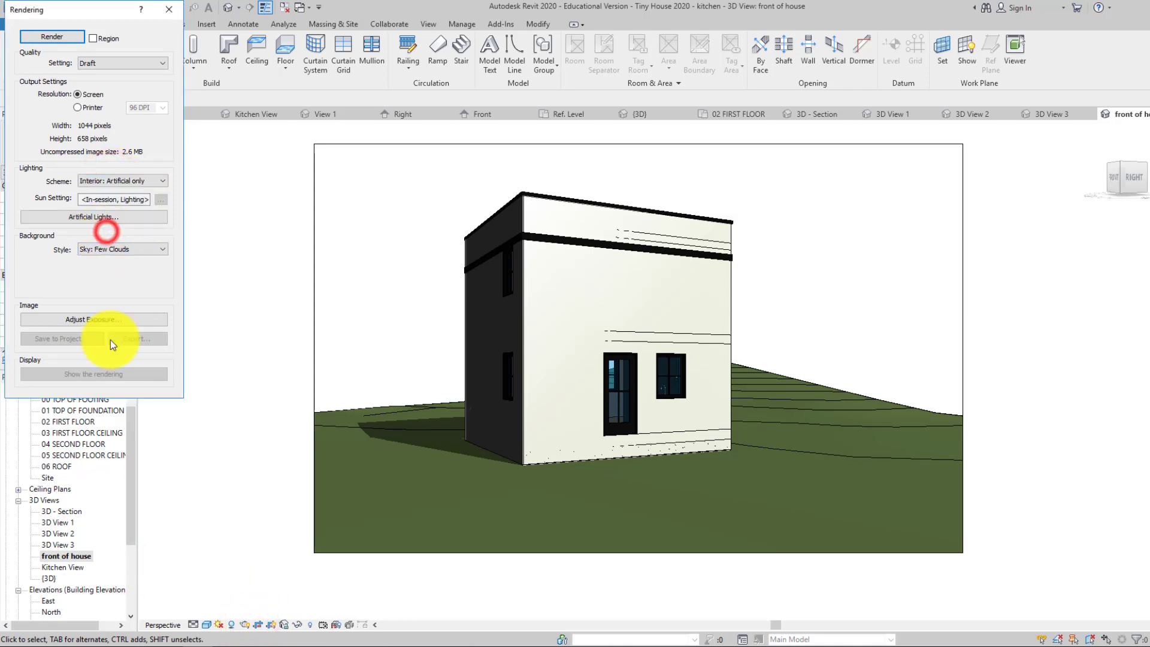
pyautogui.click(72, 39)
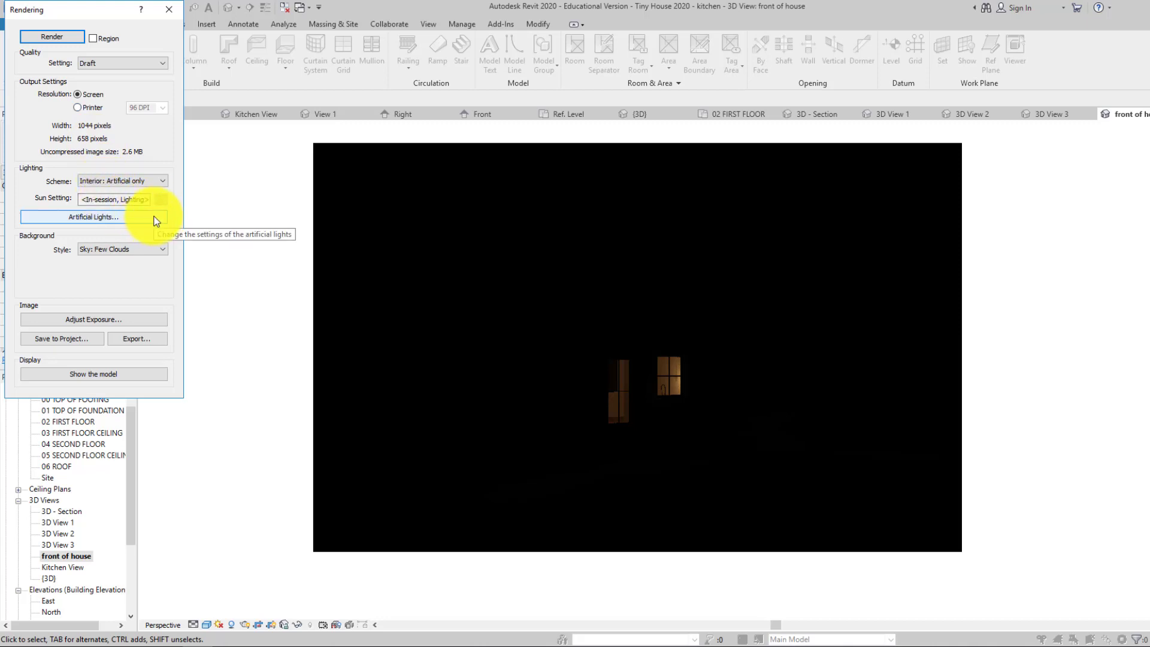
# Change the lighting scheme to Interior: Sun and Artificial and render the front of house view again.
pyautogui.click(158, 181)
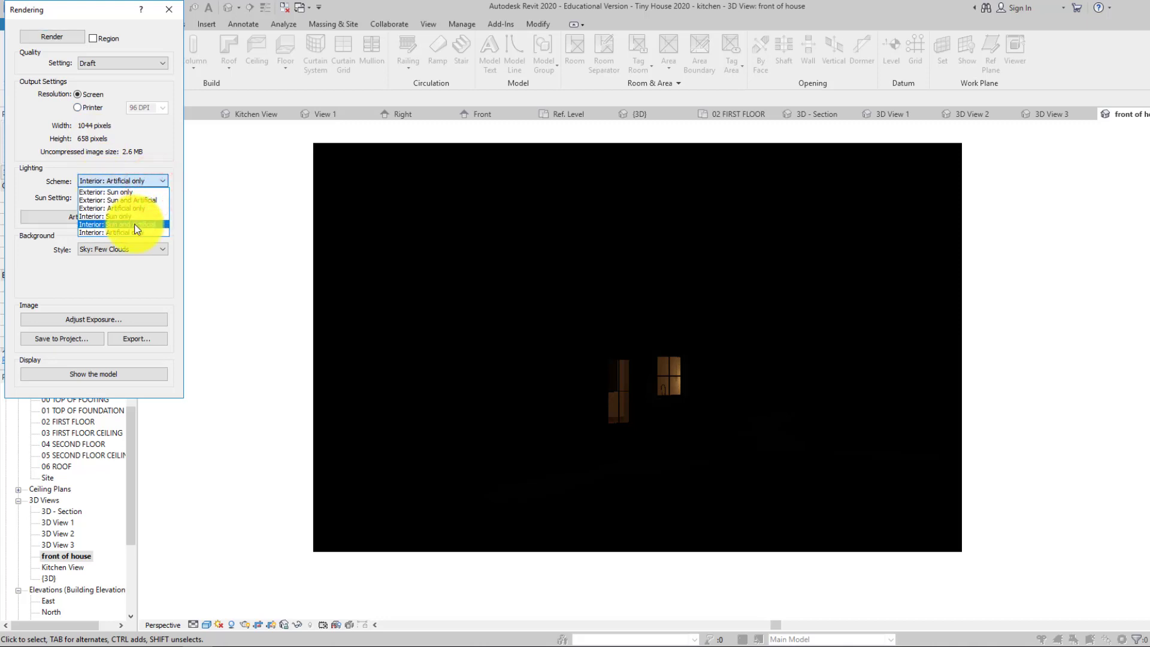
pyautogui.click(135, 225)
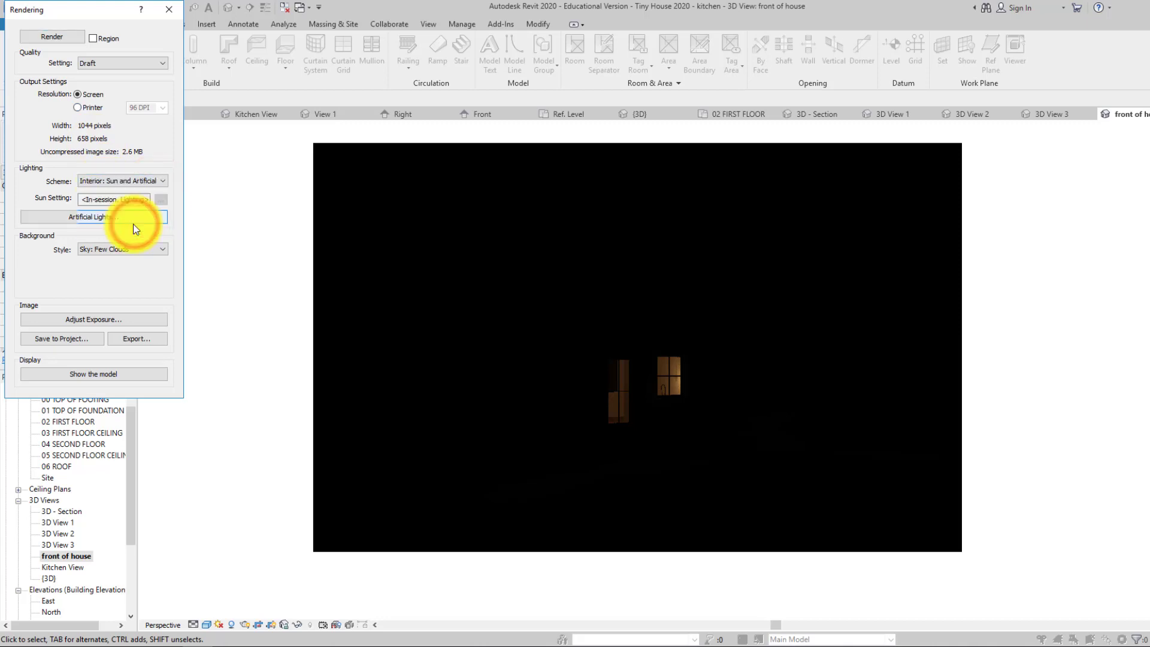
pyautogui.click(61, 36)
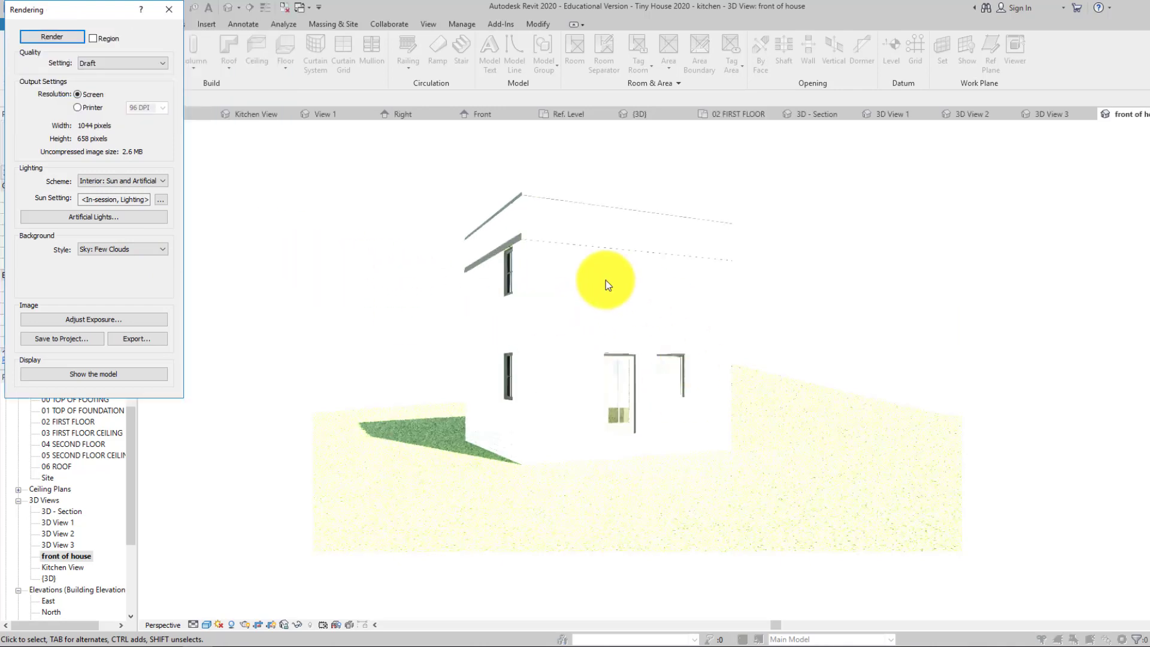
# Switch the lighting scheme to Exterior: Sun and Artificial and re-render the front of house view.
pyautogui.click(149, 180)
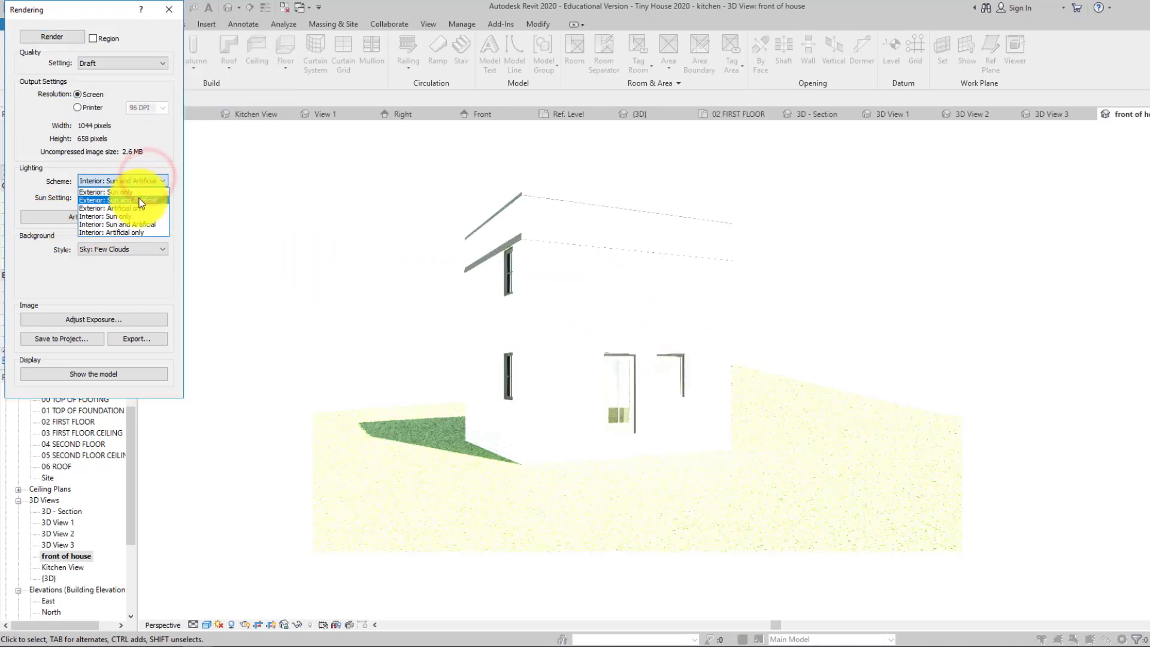
pyautogui.click(139, 200)
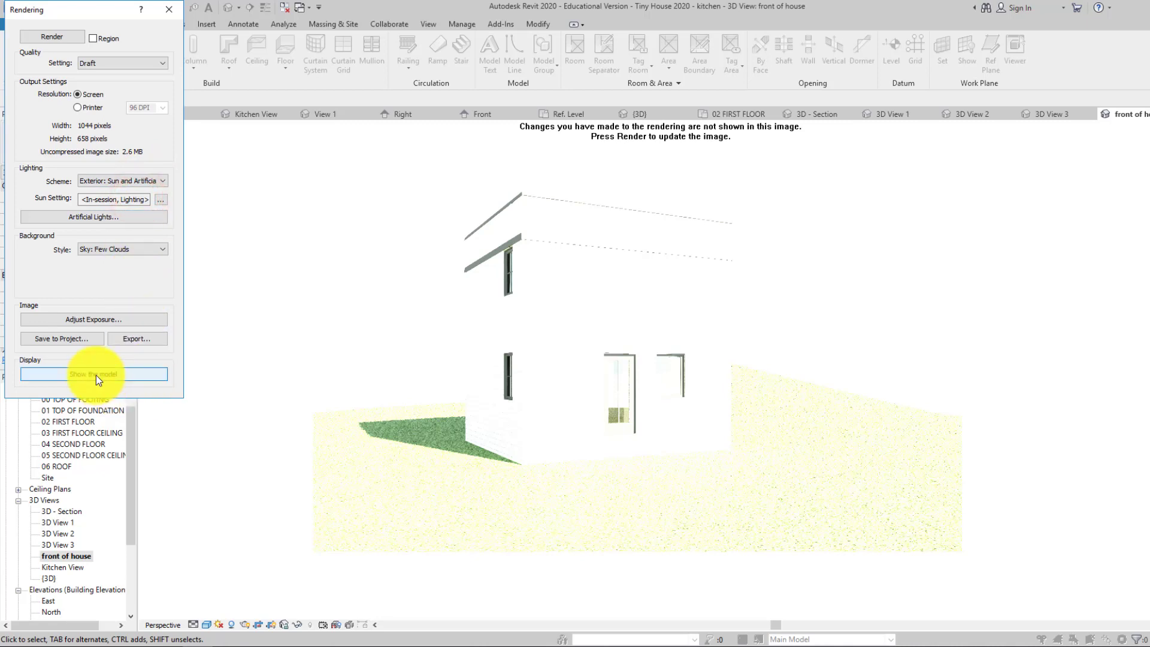
pyautogui.click(49, 37)
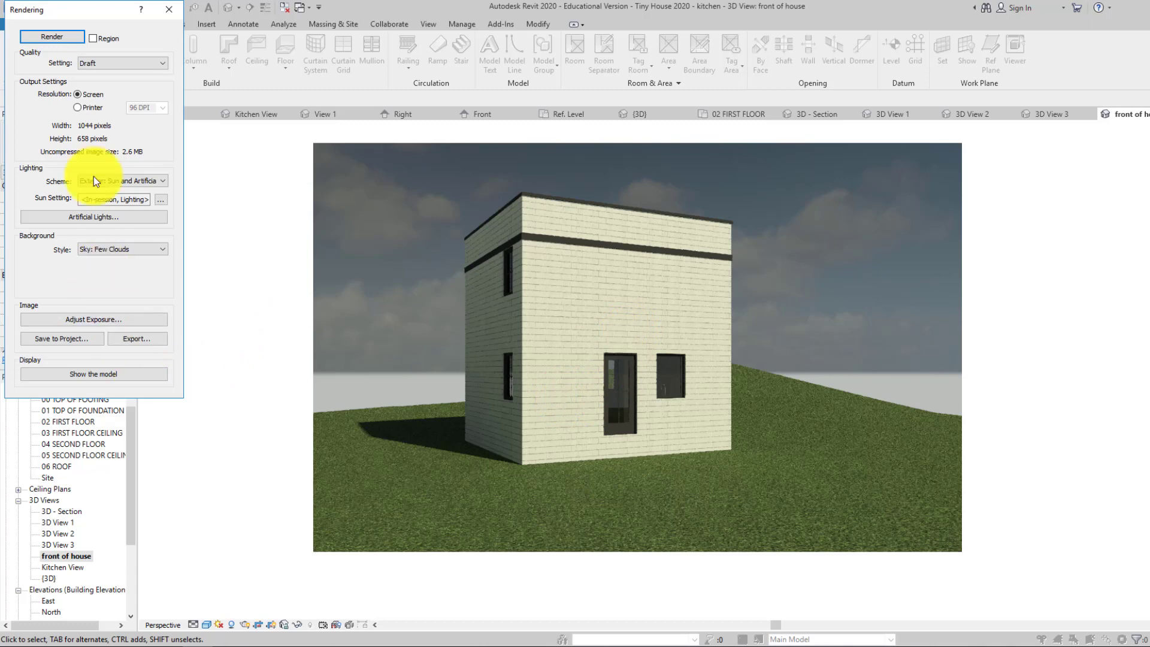
pyautogui.click(97, 64)
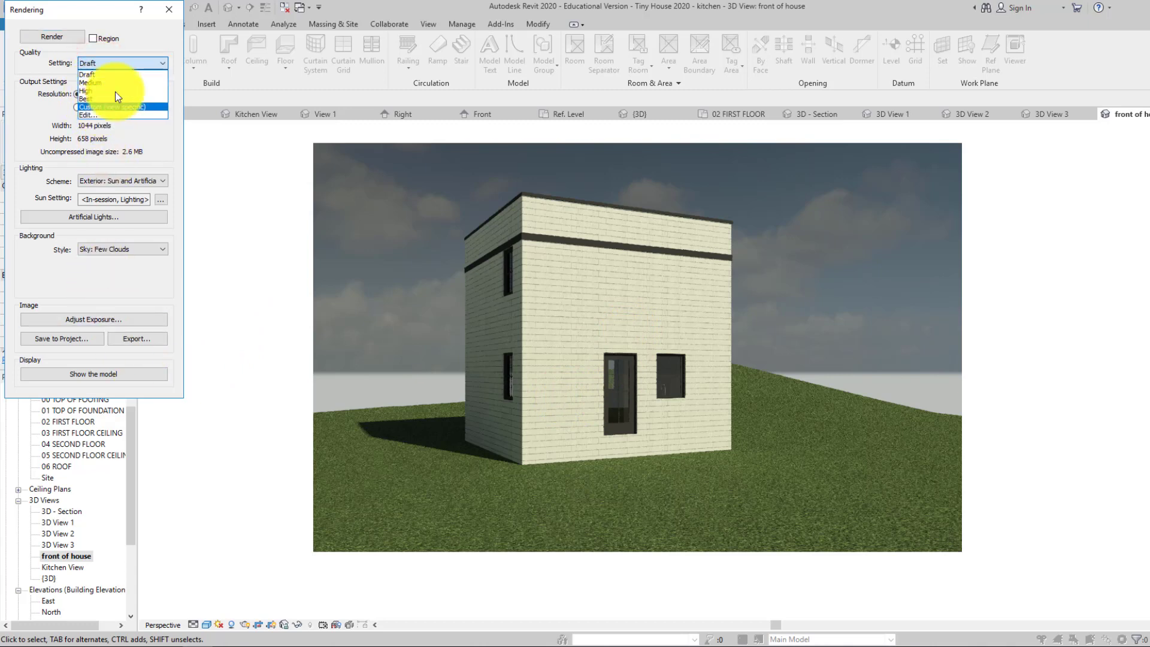
pyautogui.click(38, 279)
pyautogui.click(153, 180)
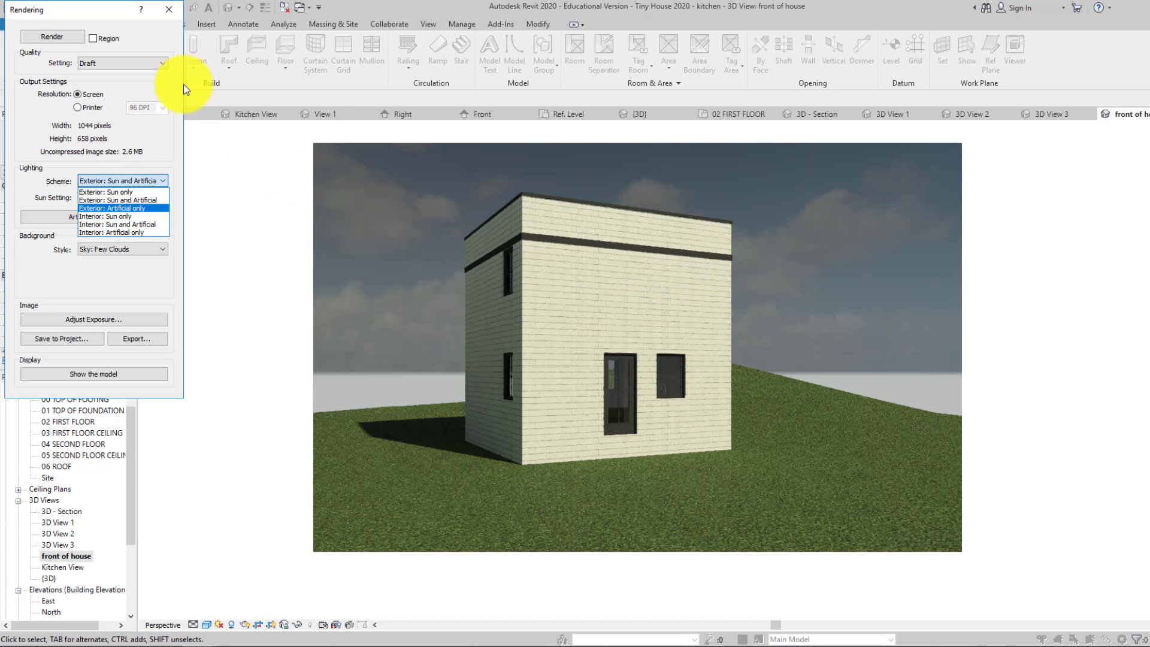
pyautogui.click(170, 11)
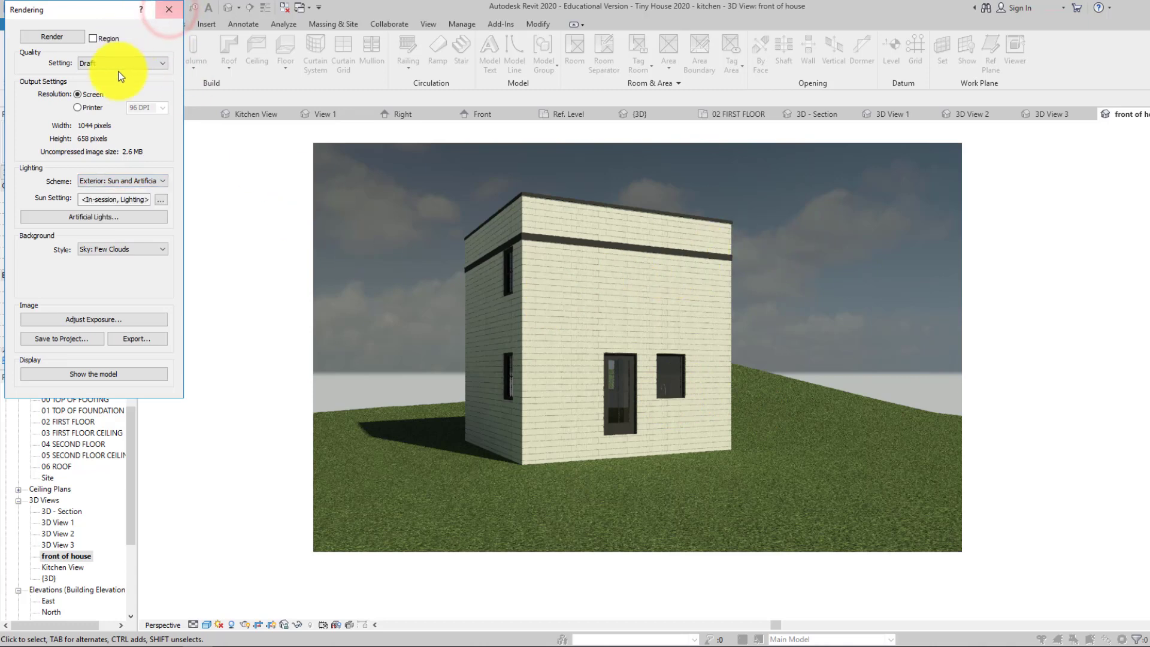
pyautogui.click(93, 63)
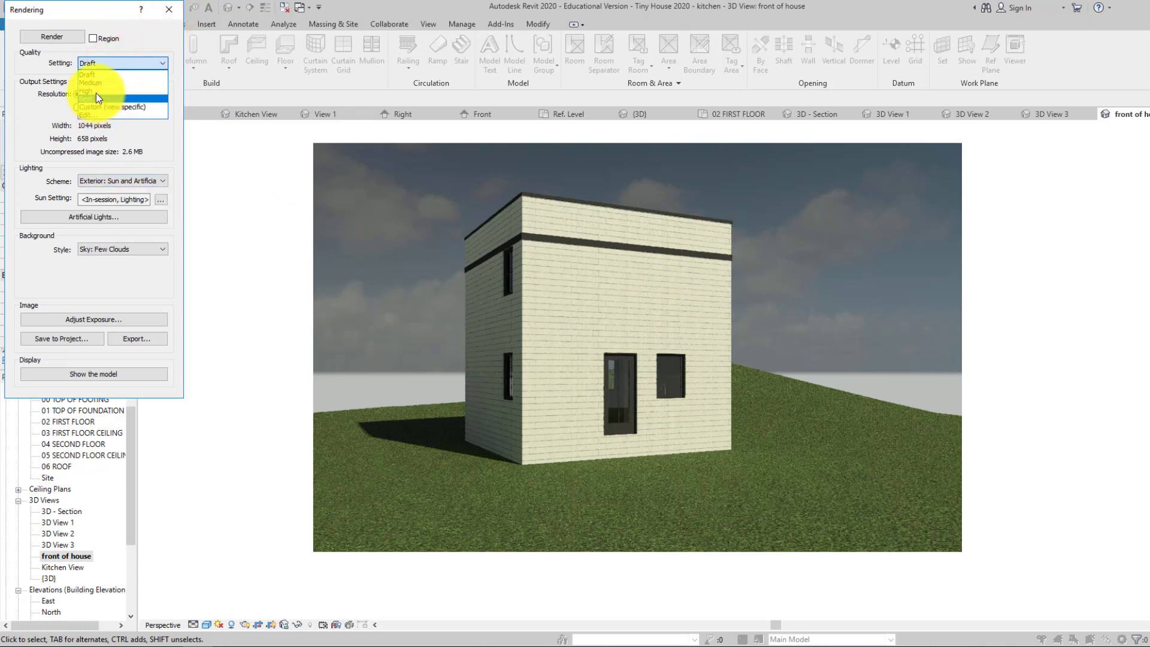
pyautogui.click(135, 48)
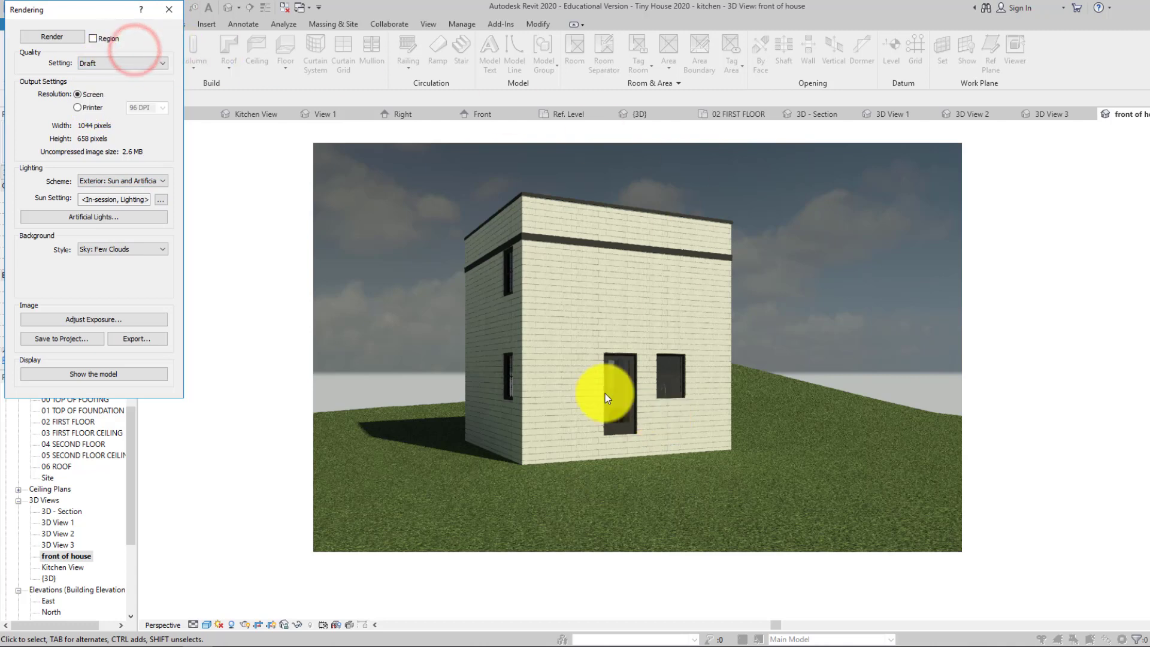